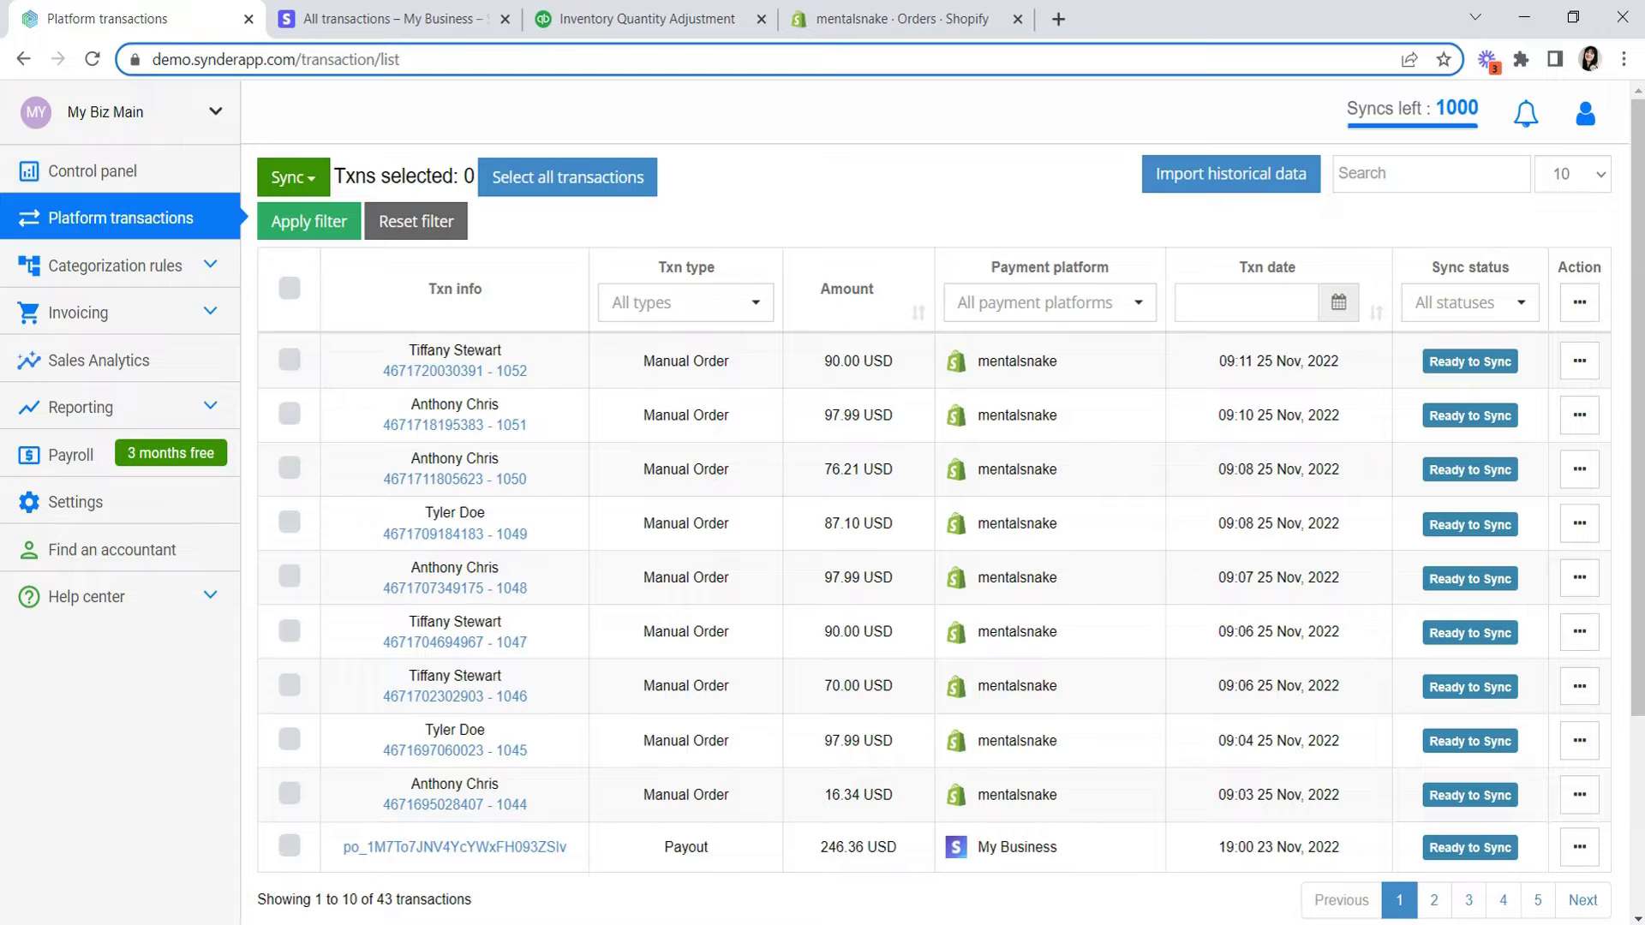
Step: Review the QuickBooks inventory: Milk 200, Long Sleeve White 100, Joggers Orange 100, Gift Box Hoodie 100, Beanie 90
click(661, 9)
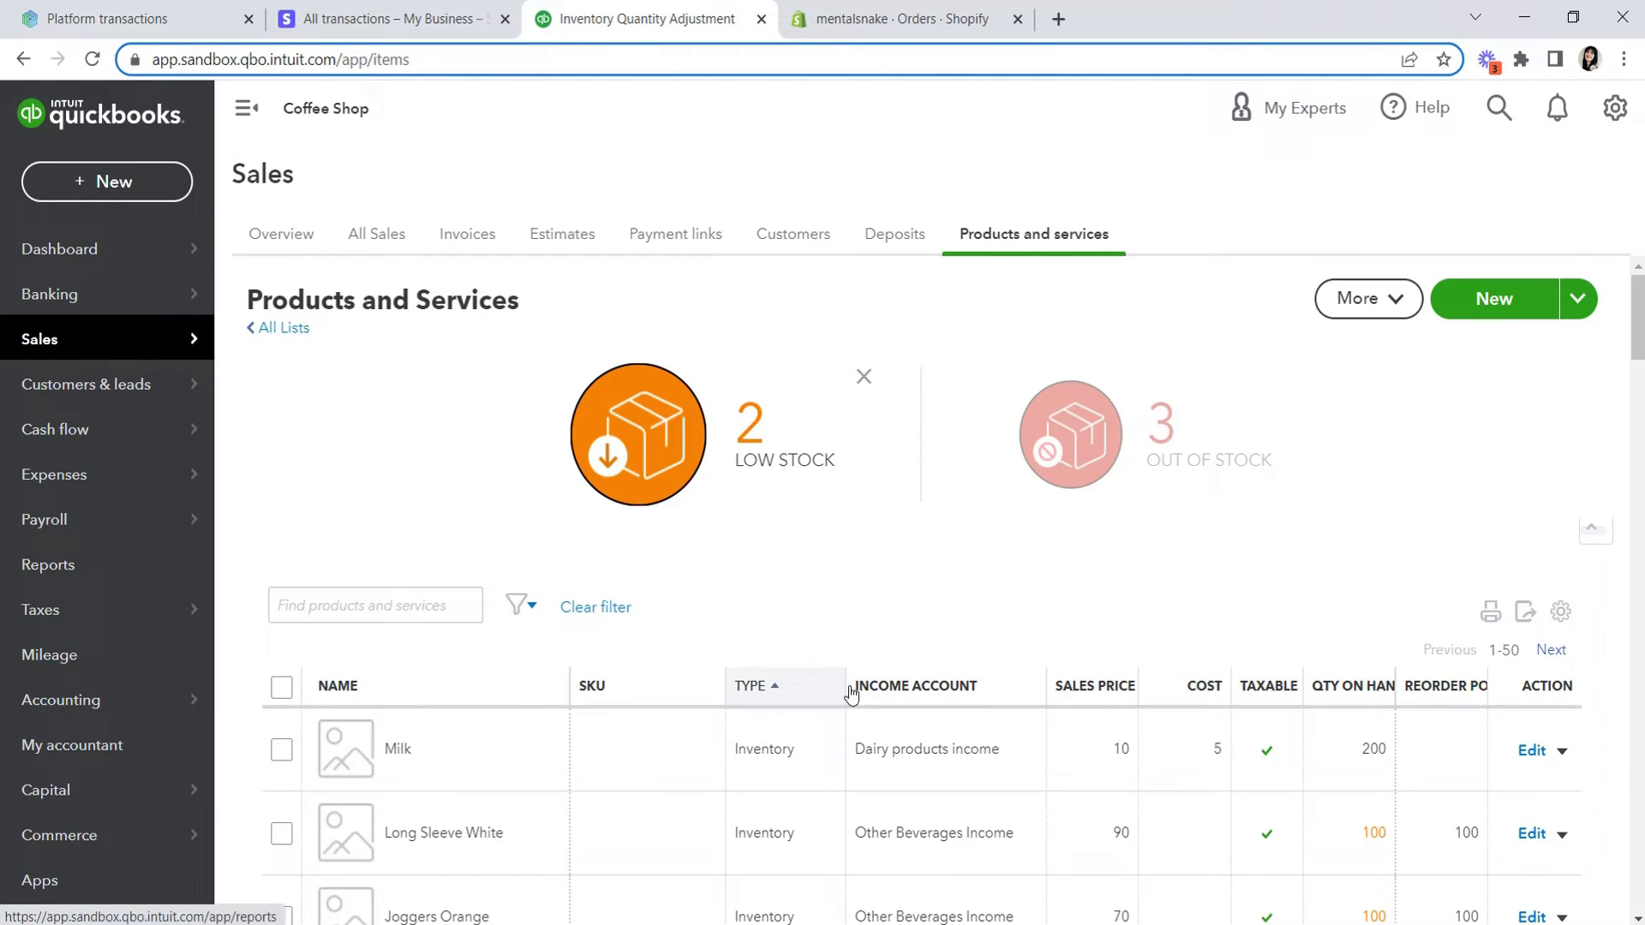
scroll(850, 694, down, 4)
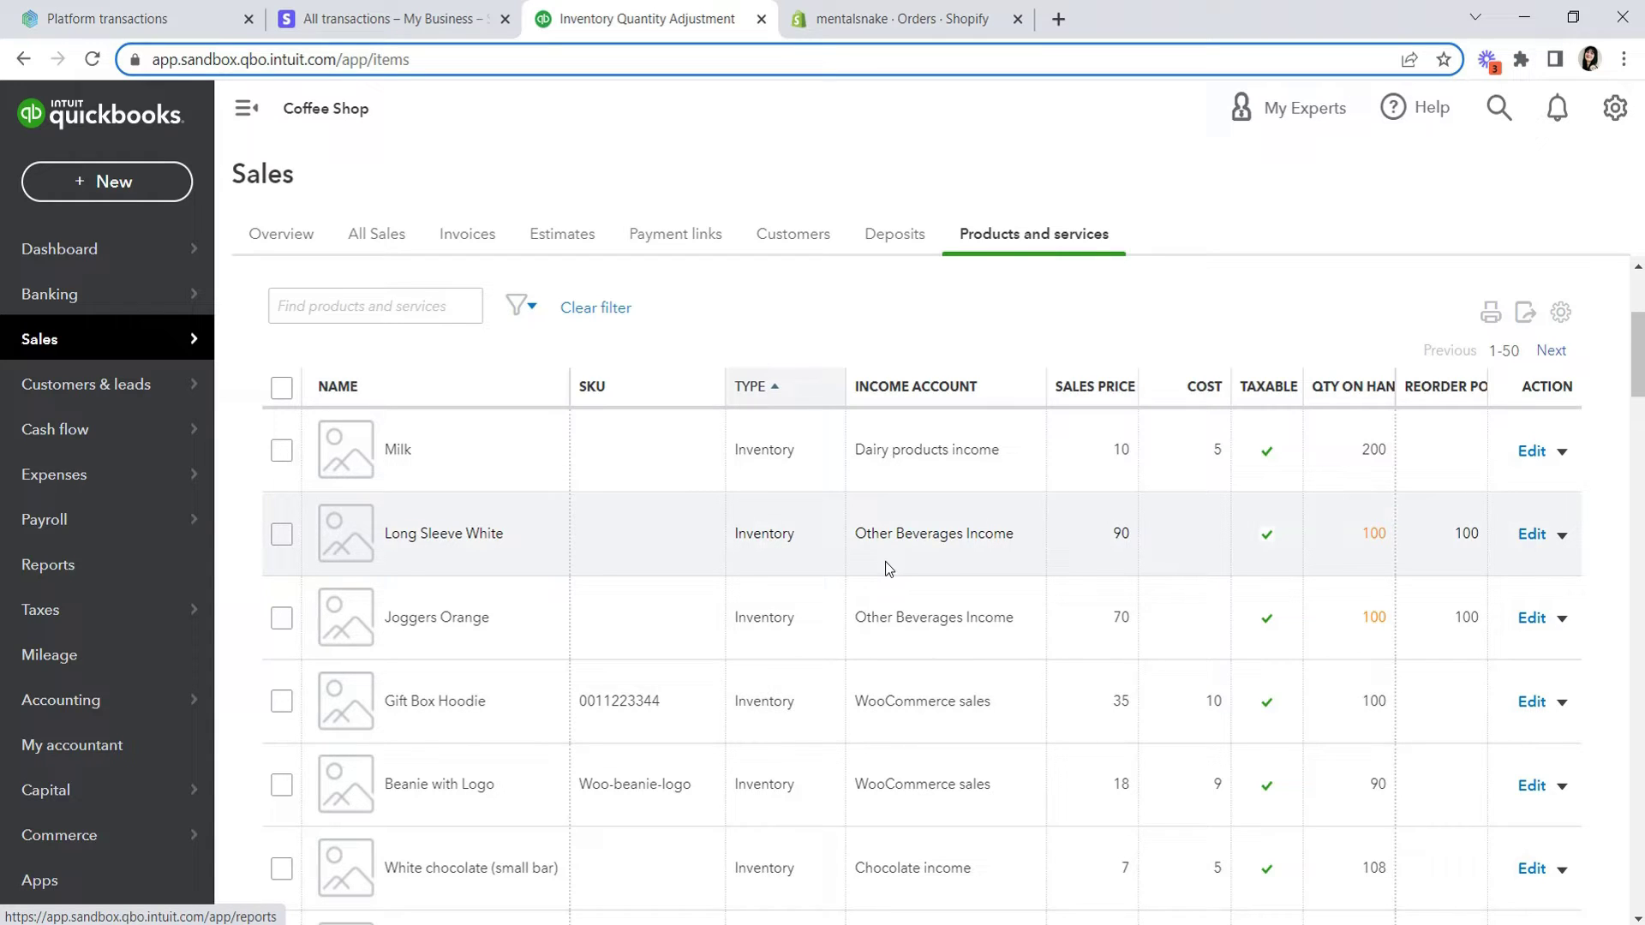
Step: Expand the latest Shopify order's item and select its product name, Joggers Blue
click(793, 6)
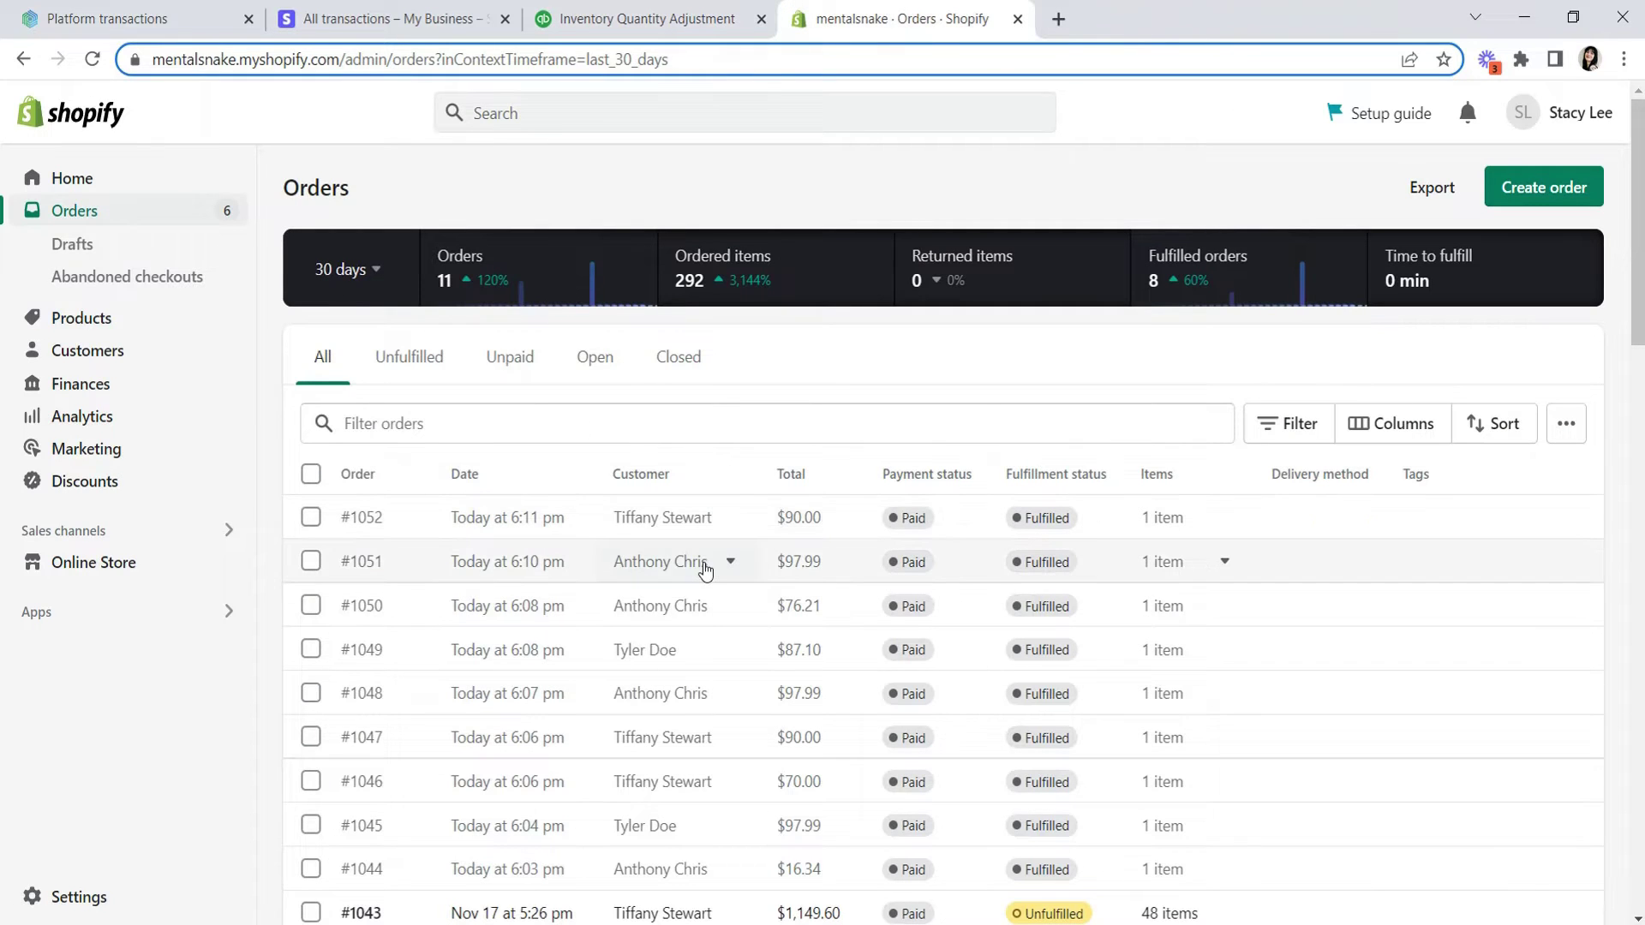
click(49, 9)
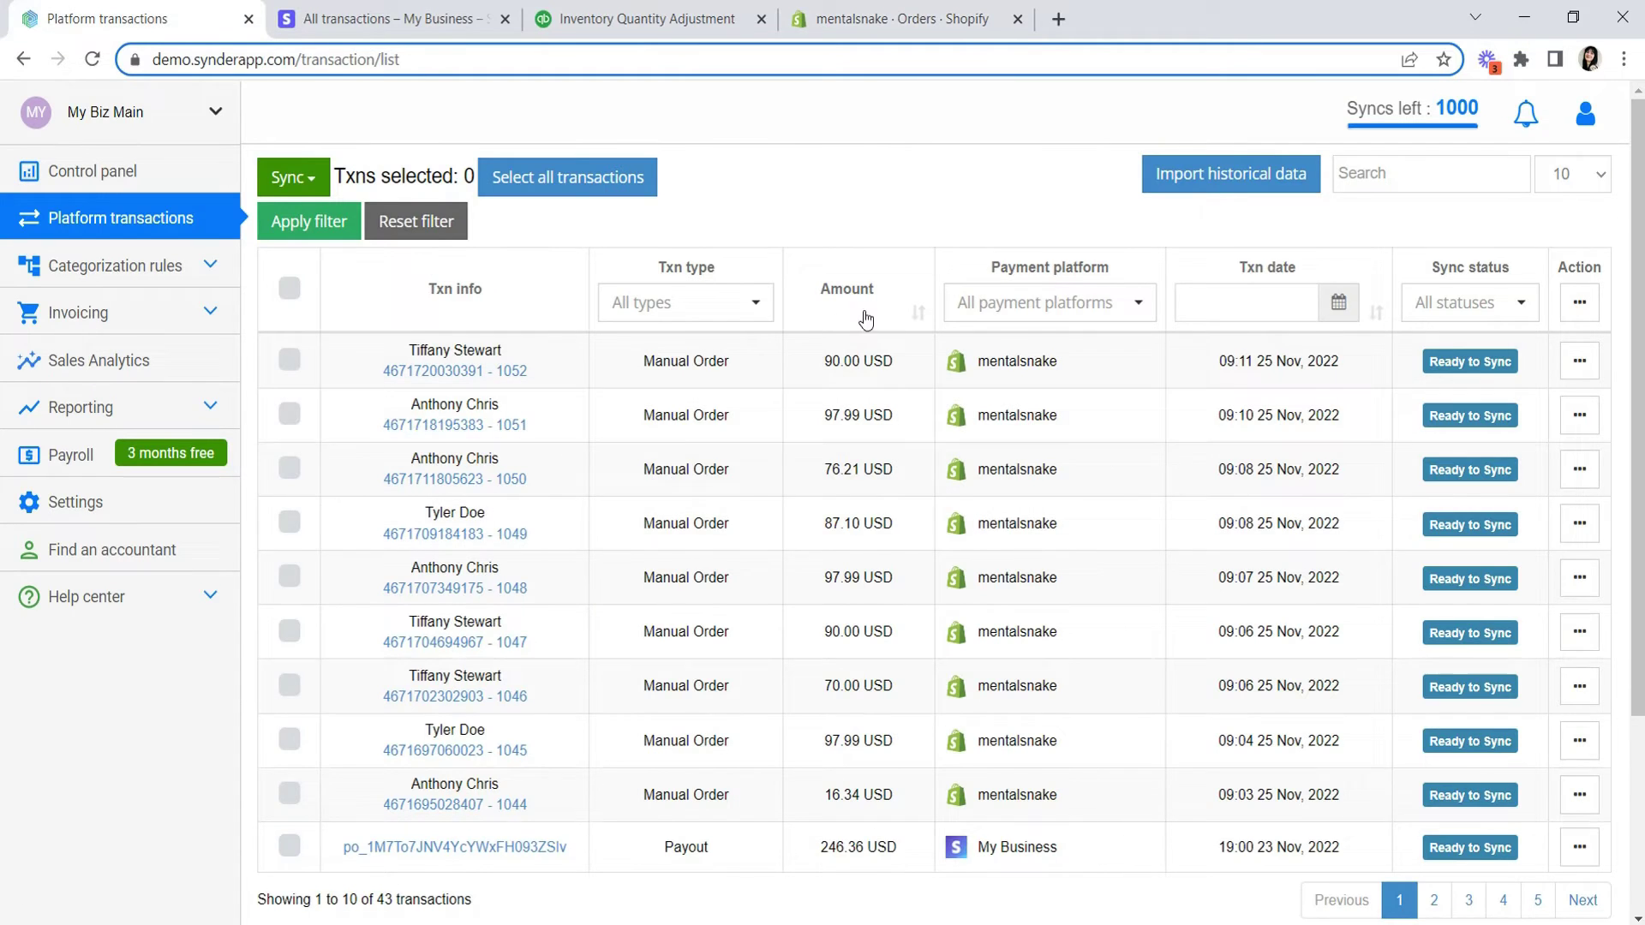
click(955, 12)
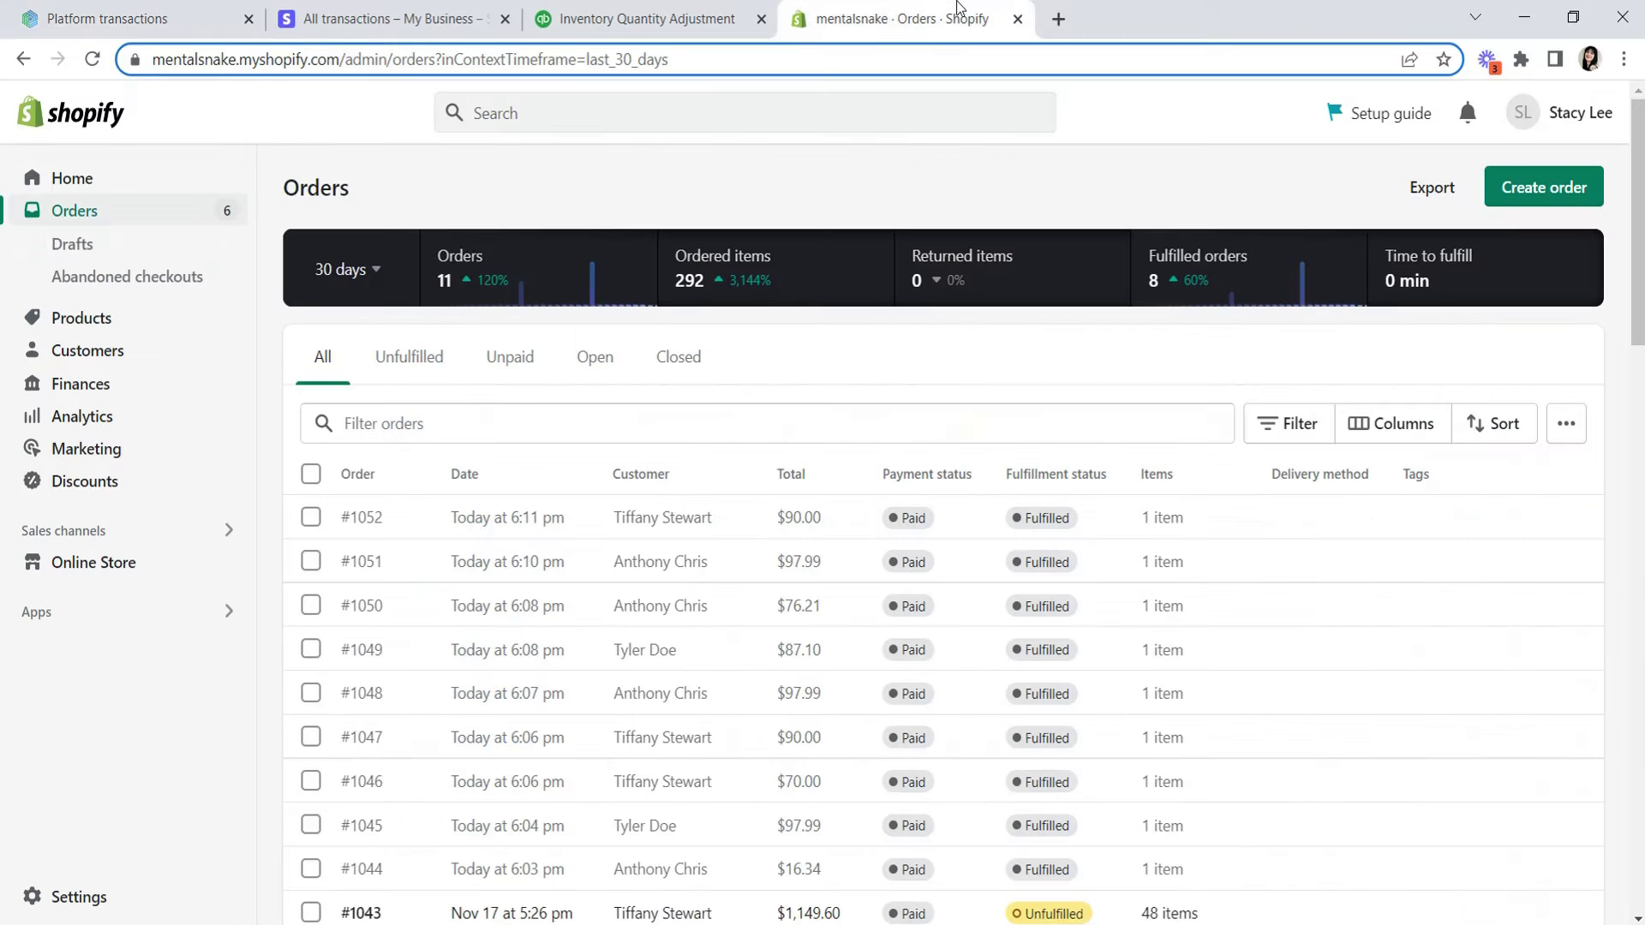
click(1209, 520)
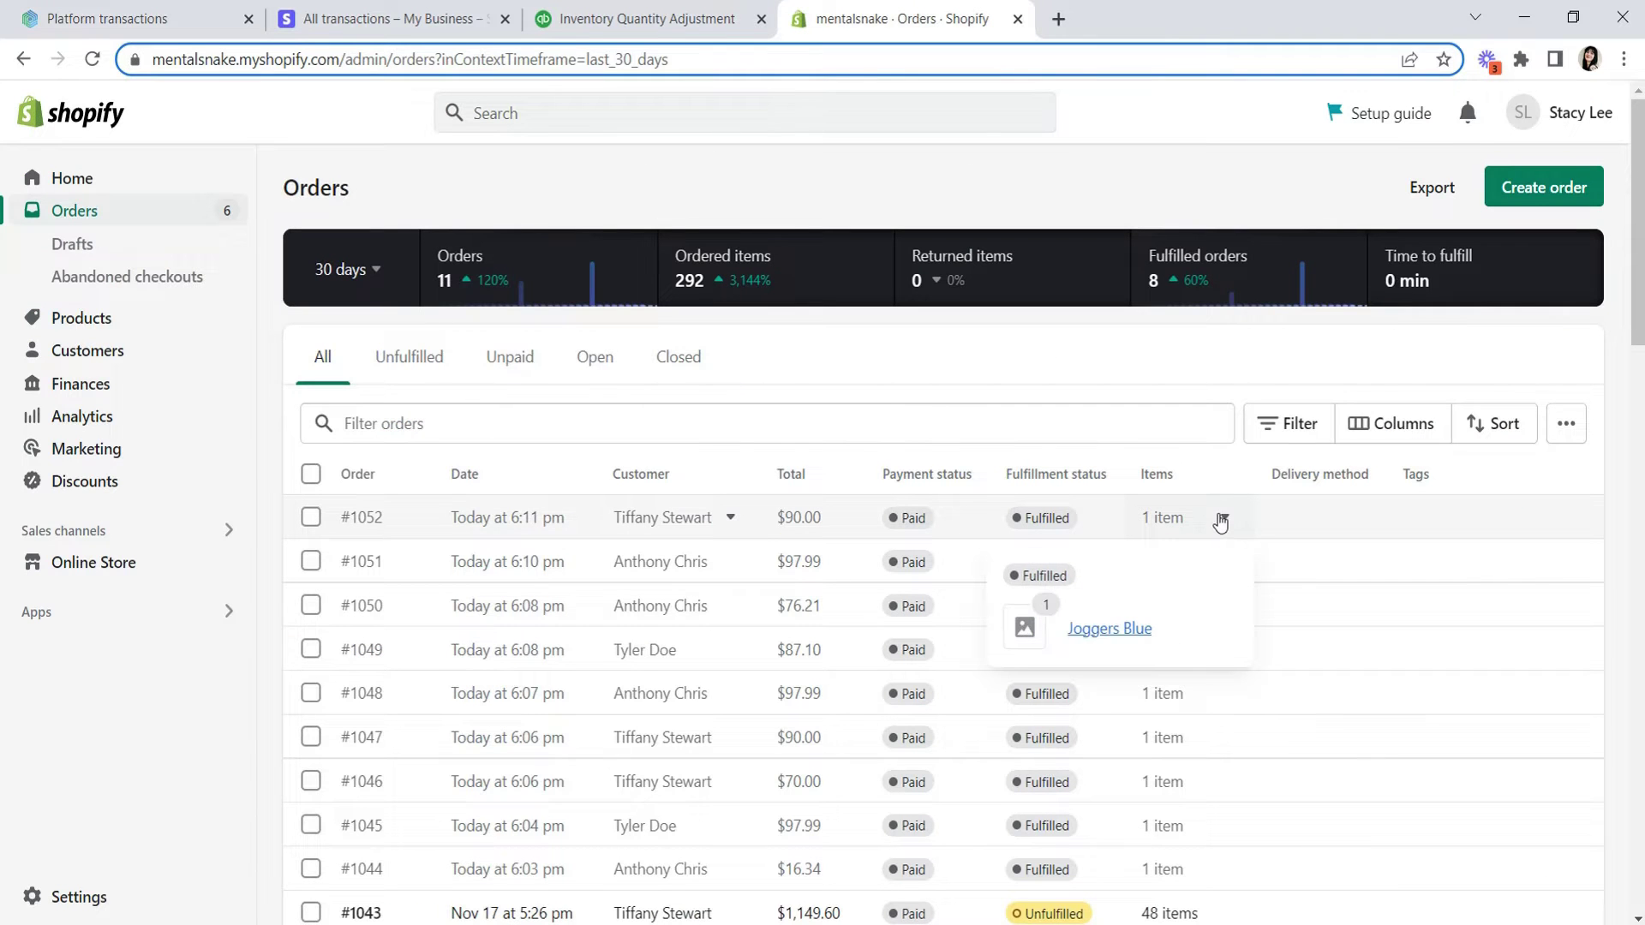
drag(1180, 638, 1069, 634)
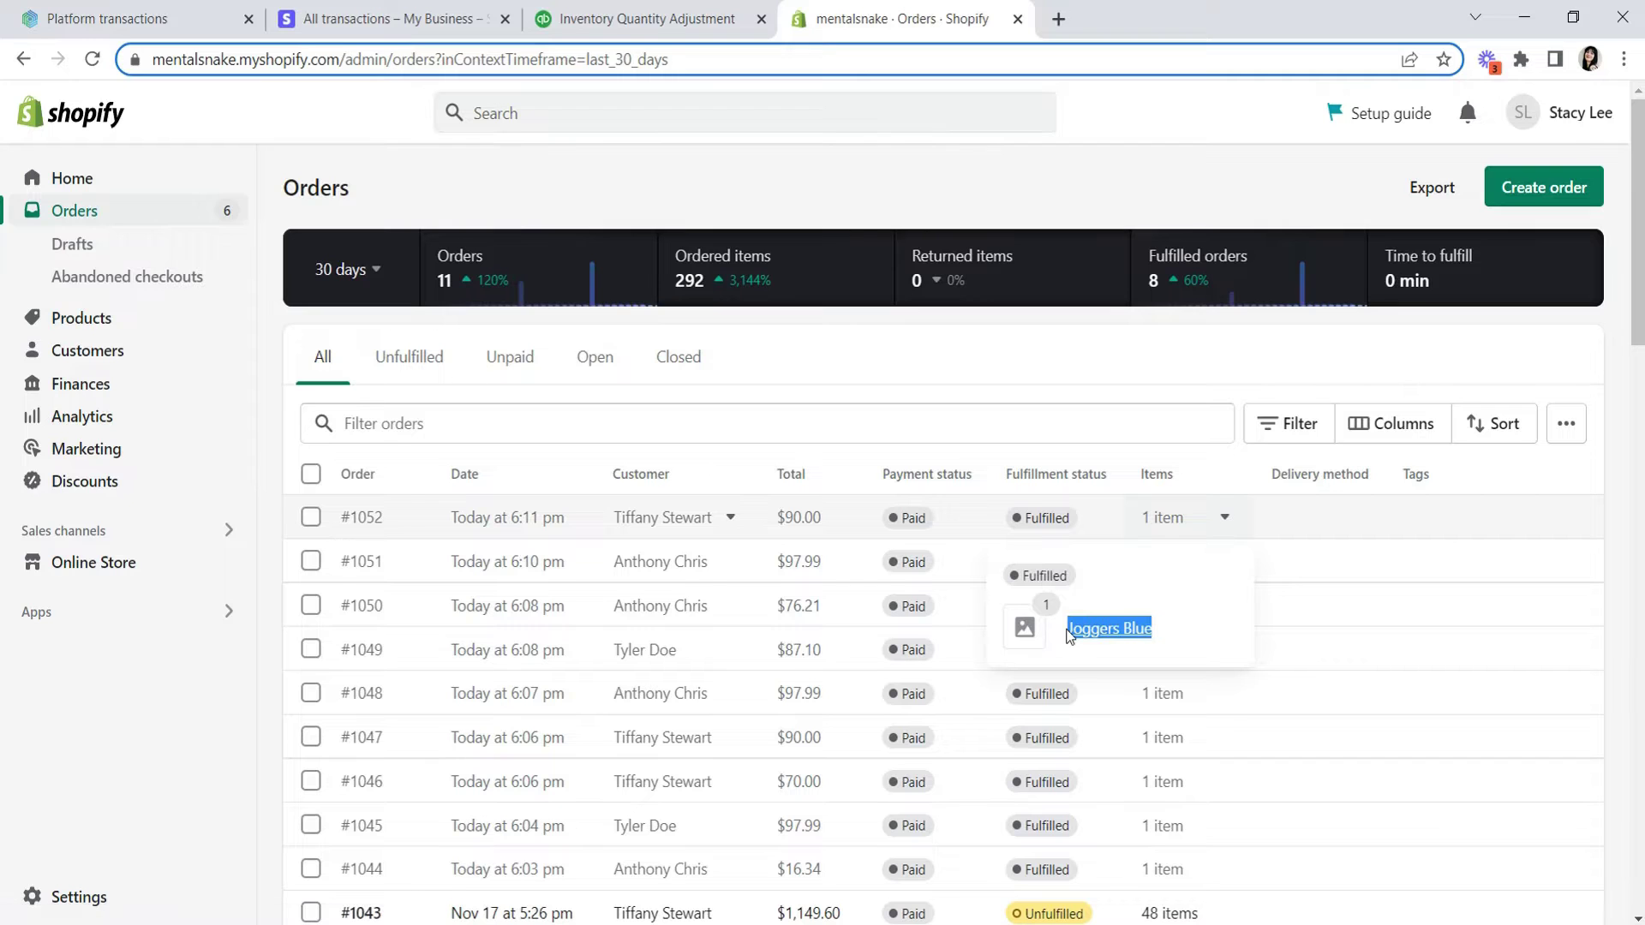
Step: Start a new QuickBooks inventory item Joggers Blue with SKU joggers_bl and 20 on hand
click(677, 18)
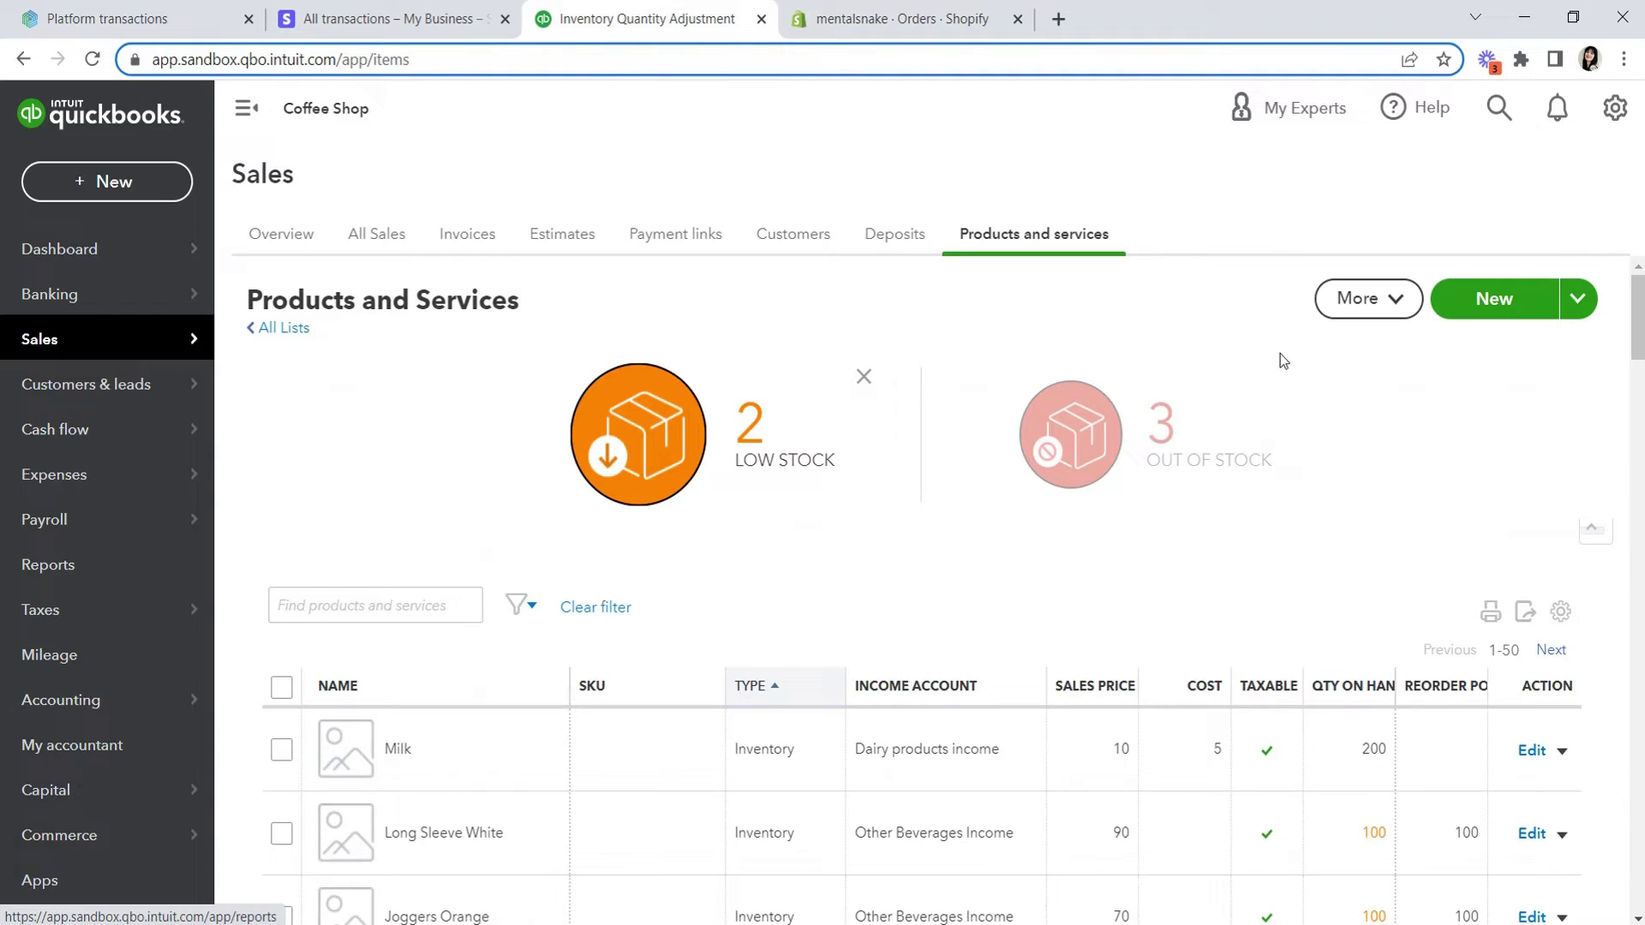
click(1495, 317)
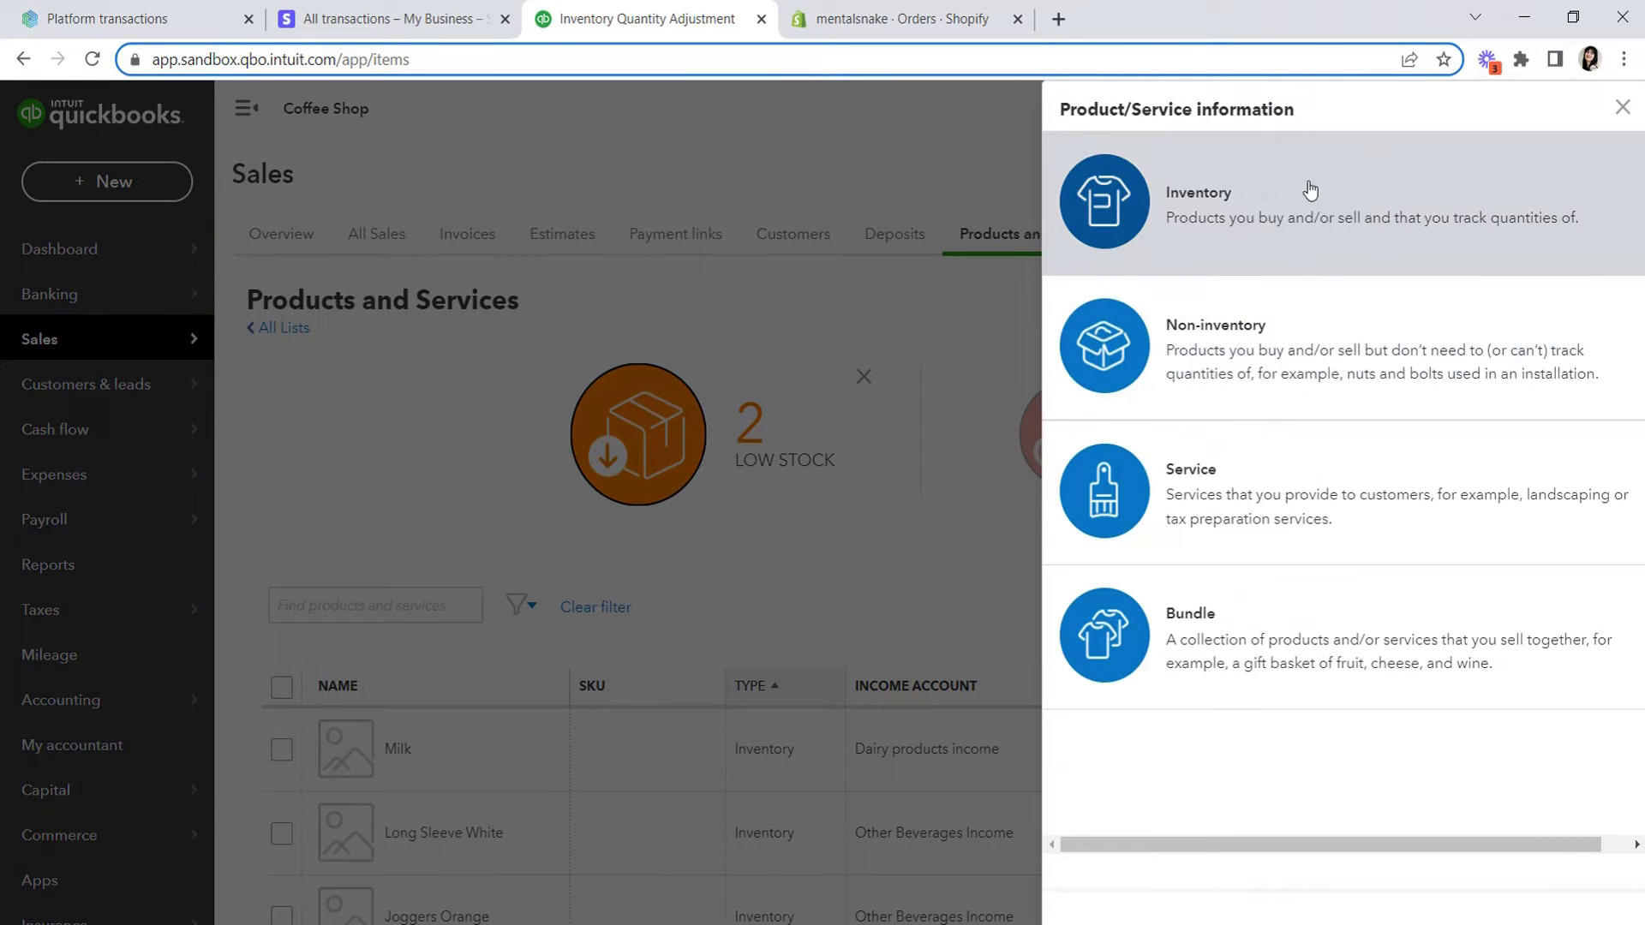
click(1309, 188)
text(Joggers Blue)
click(1103, 360)
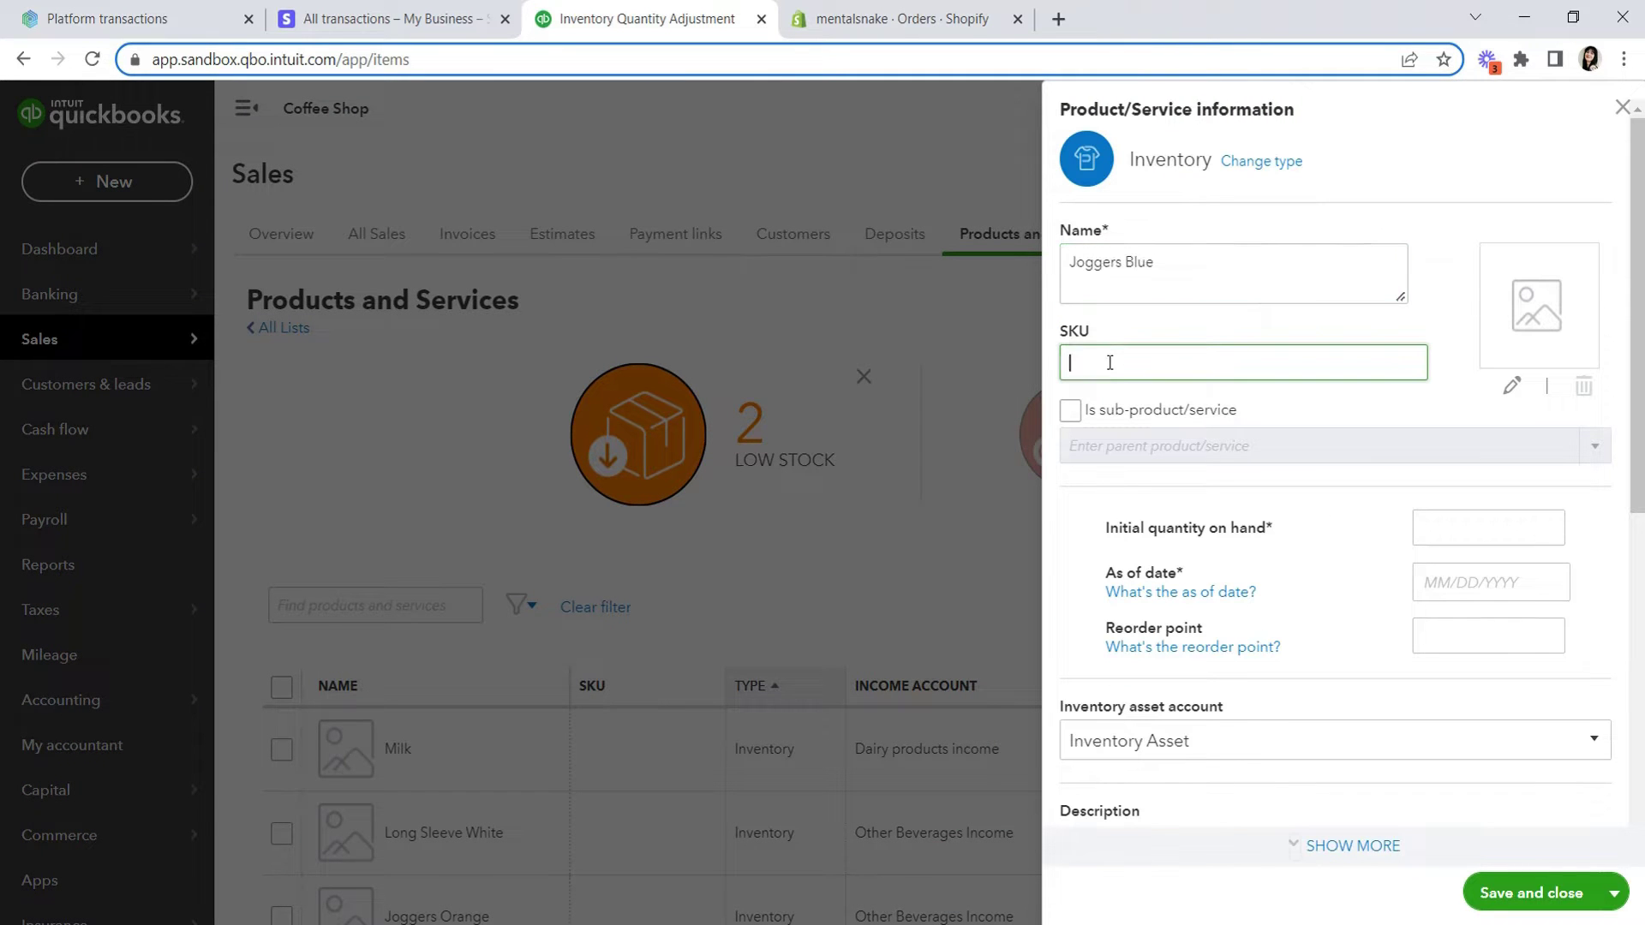
text(joggers_bl)
click(1468, 517)
text(20)
Step: Set the item's as-of date to 08/01/2022 and income account to Merchandise Income, then save
click(1466, 581)
click(1402, 639)
click(1452, 707)
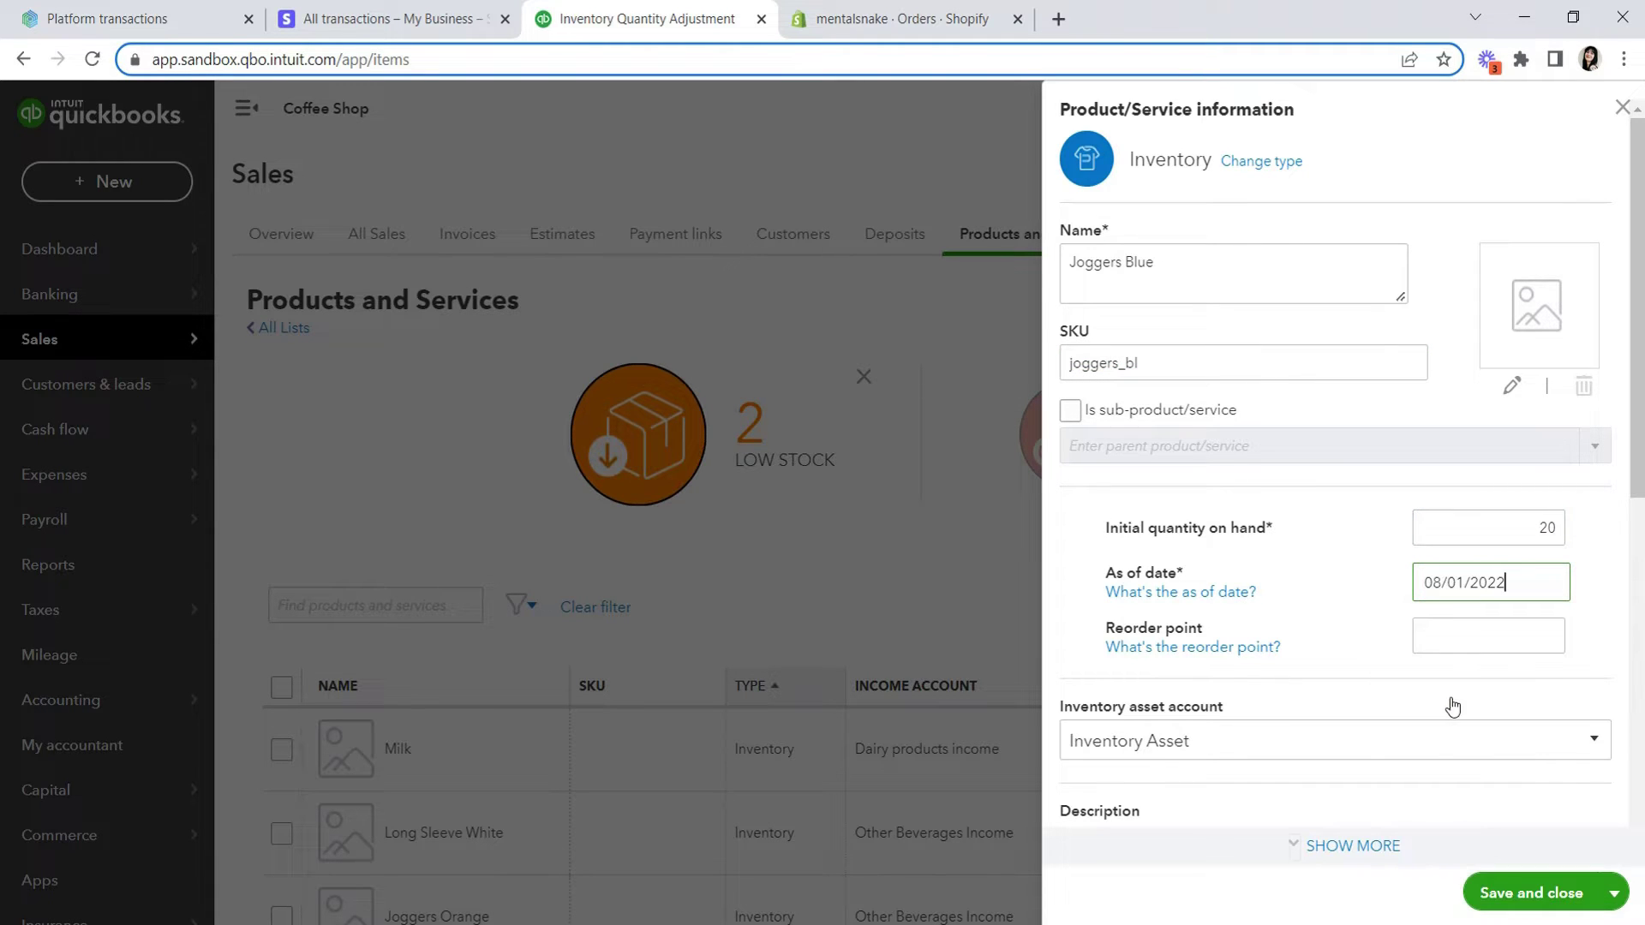
scroll(1452, 706, down, 4)
click(1595, 582)
click(1418, 413)
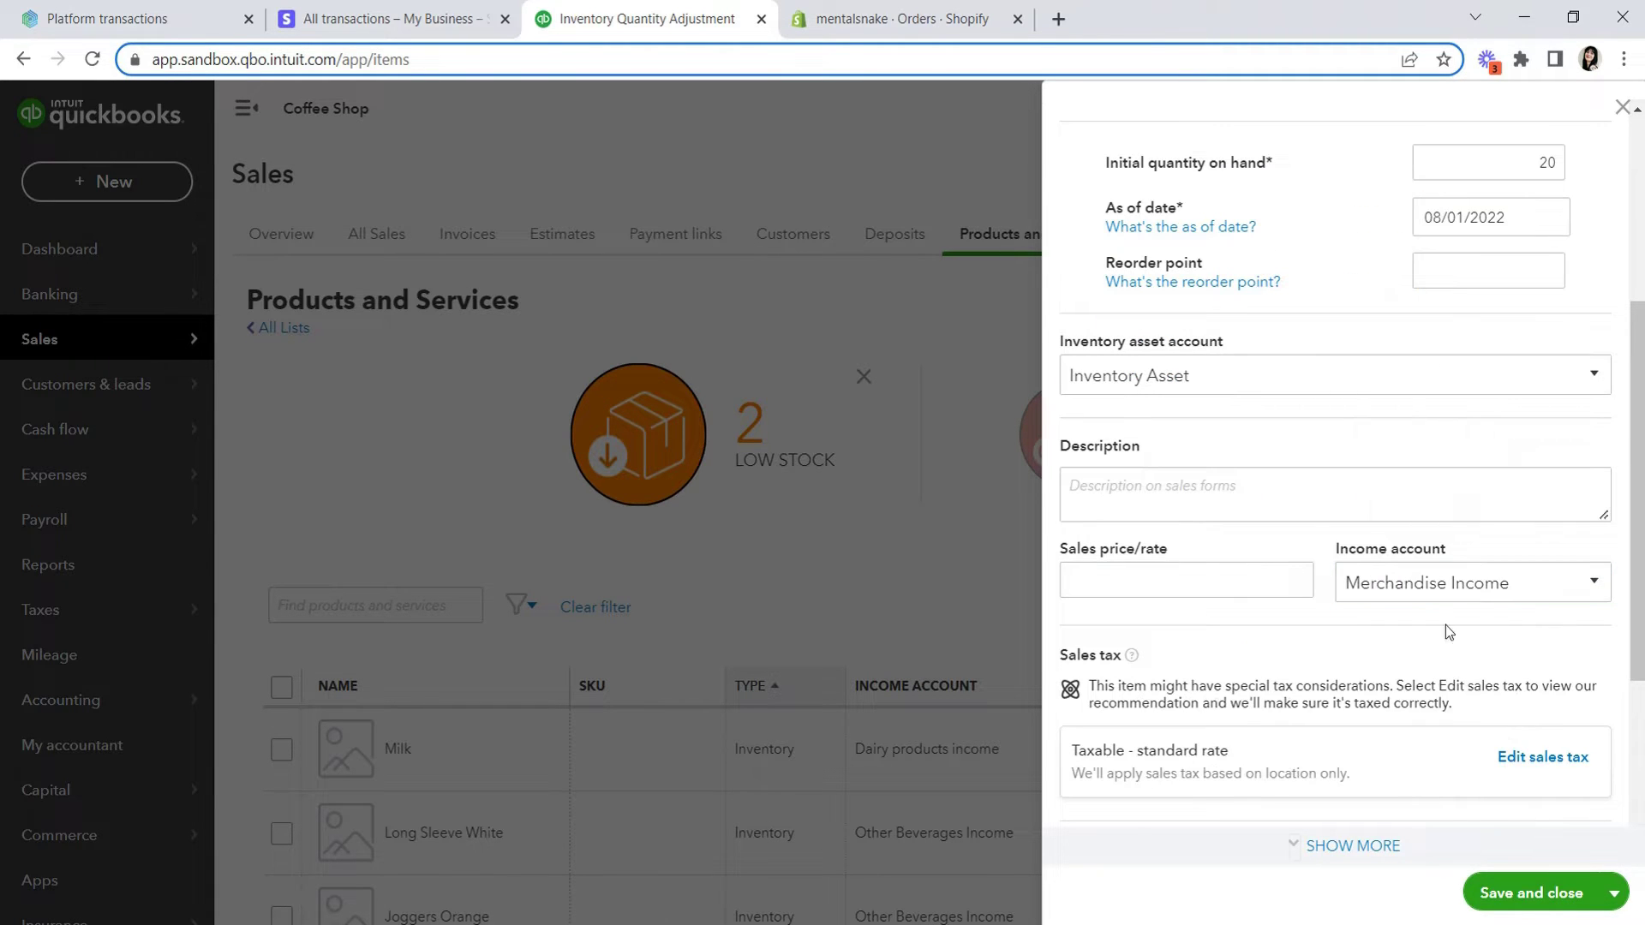
click(1510, 902)
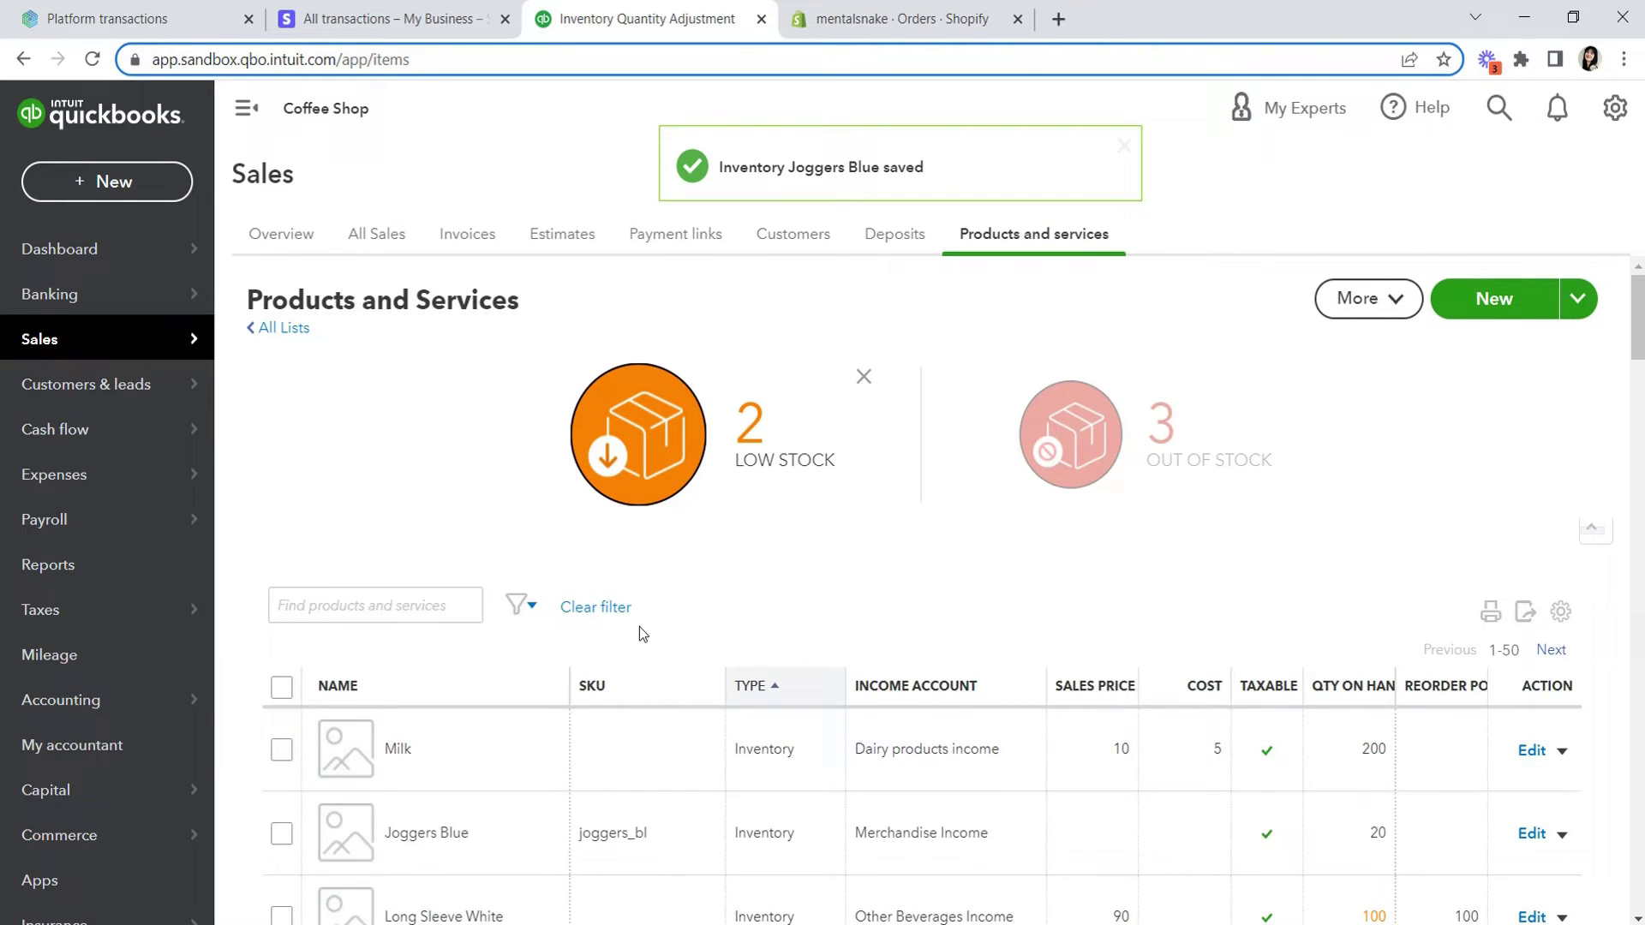
Step: Sync the nine Shopify orders in Synder, excluding the payout, and reload QuickBooks products to see 19
scroll(639, 625, down, 3)
click(107, 18)
click(288, 285)
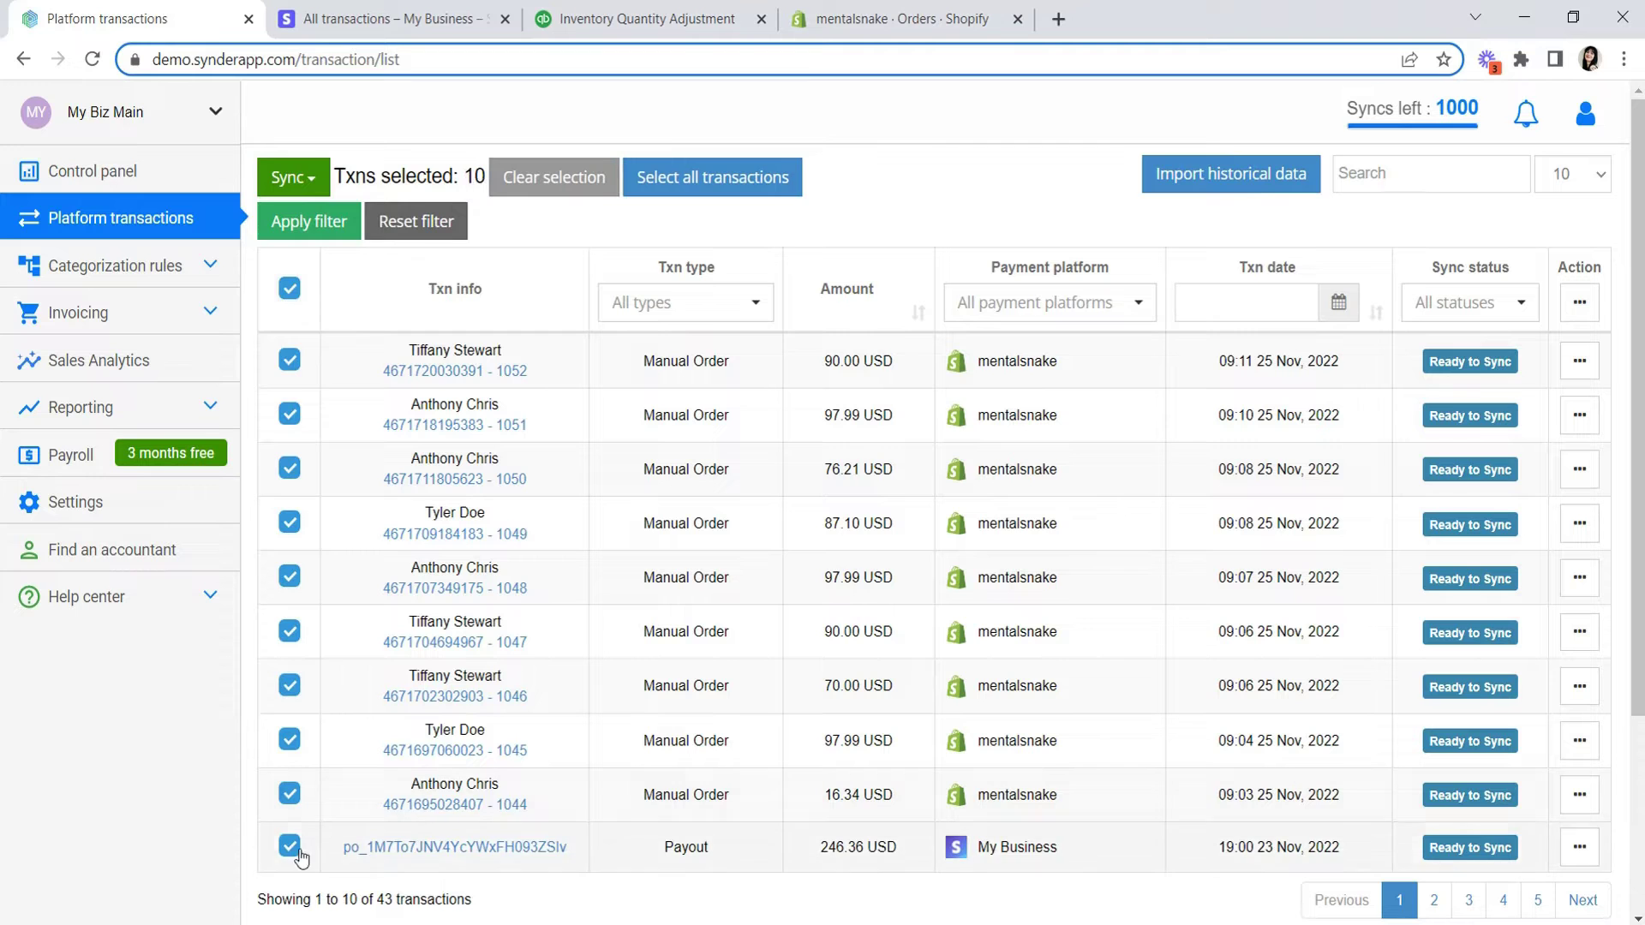
click(290, 846)
click(309, 178)
click(346, 220)
click(815, 450)
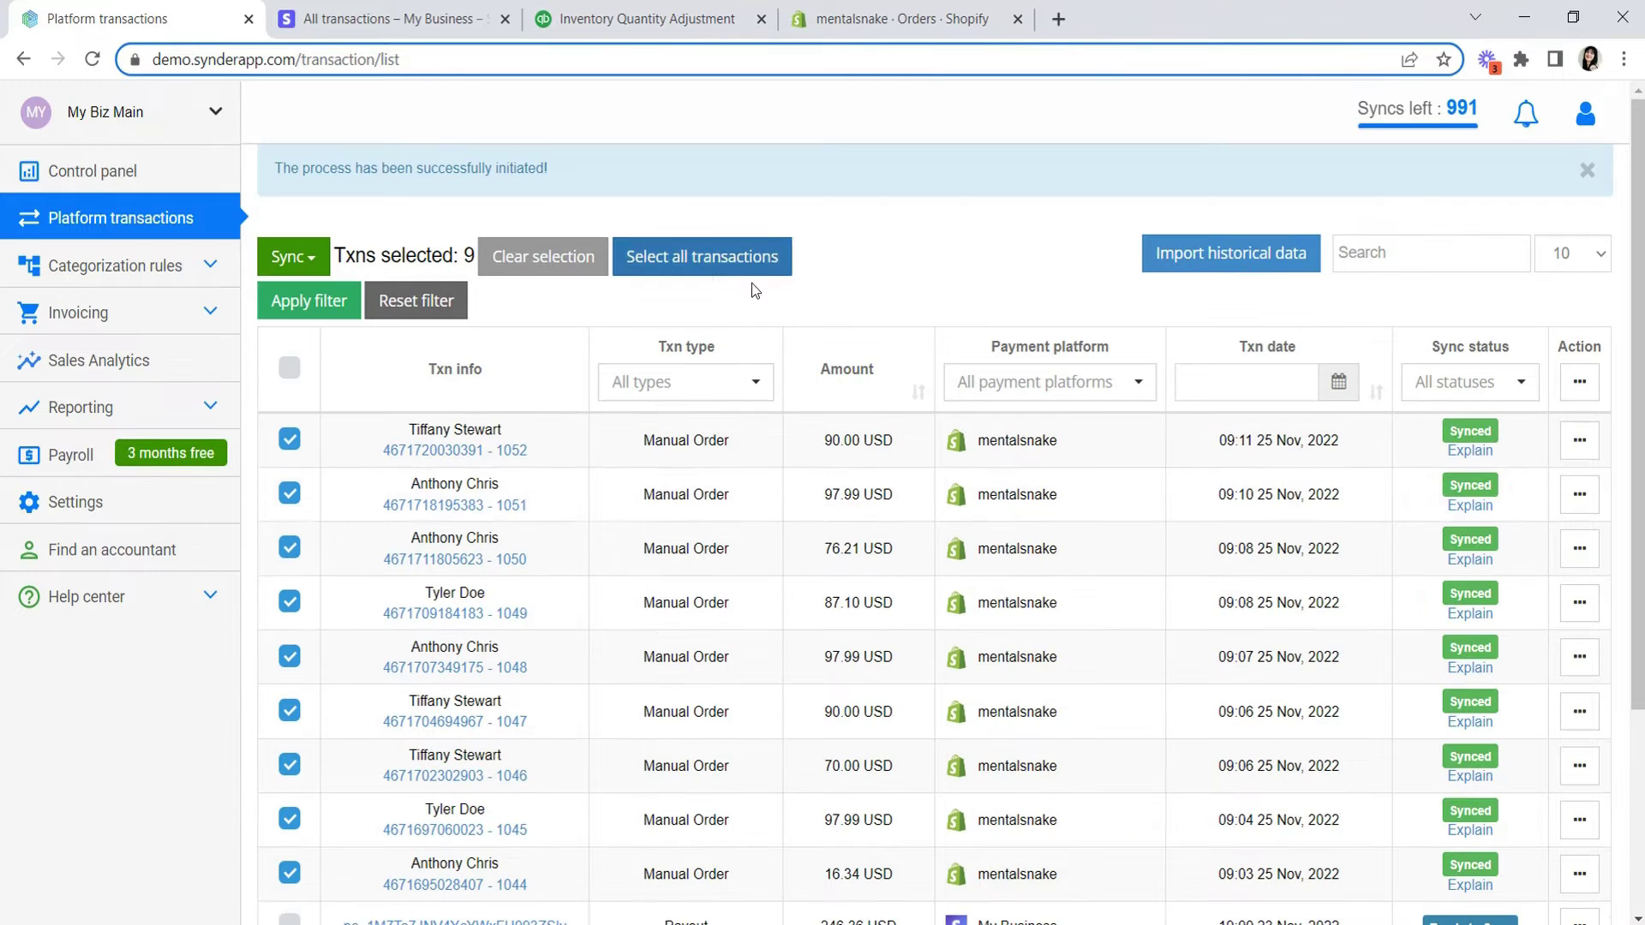
click(633, 18)
click(92, 59)
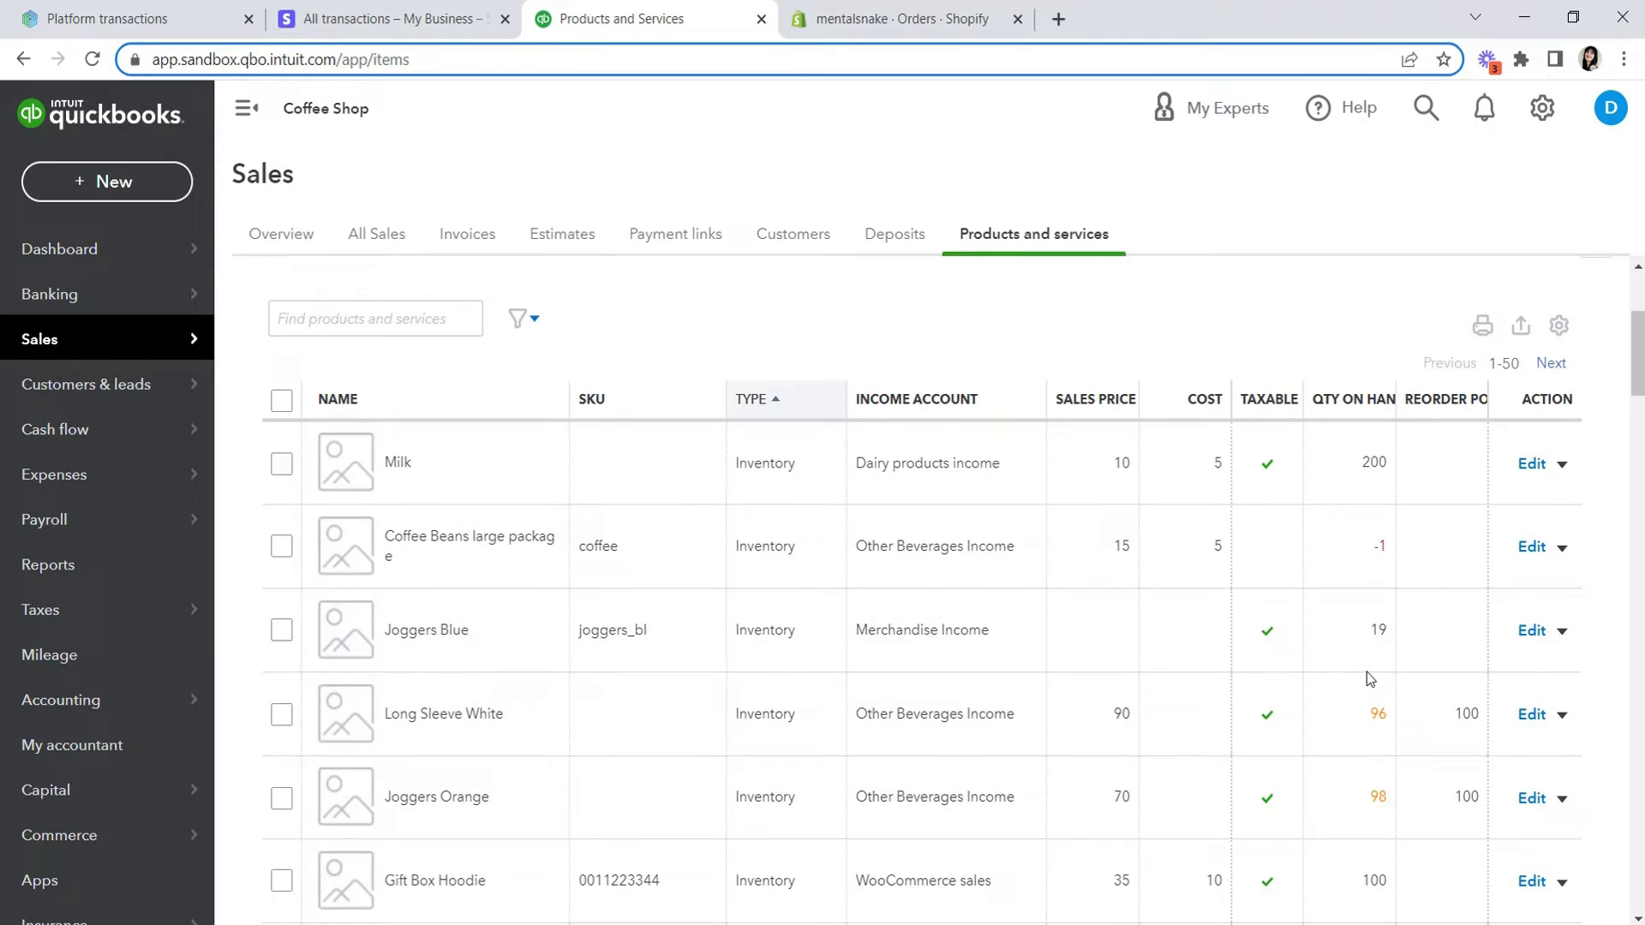
Step: Open the Coffee Shop Profit and Loss report, showing Merchandise Income 90.00 and Shopify fees 724.47
click(60, 561)
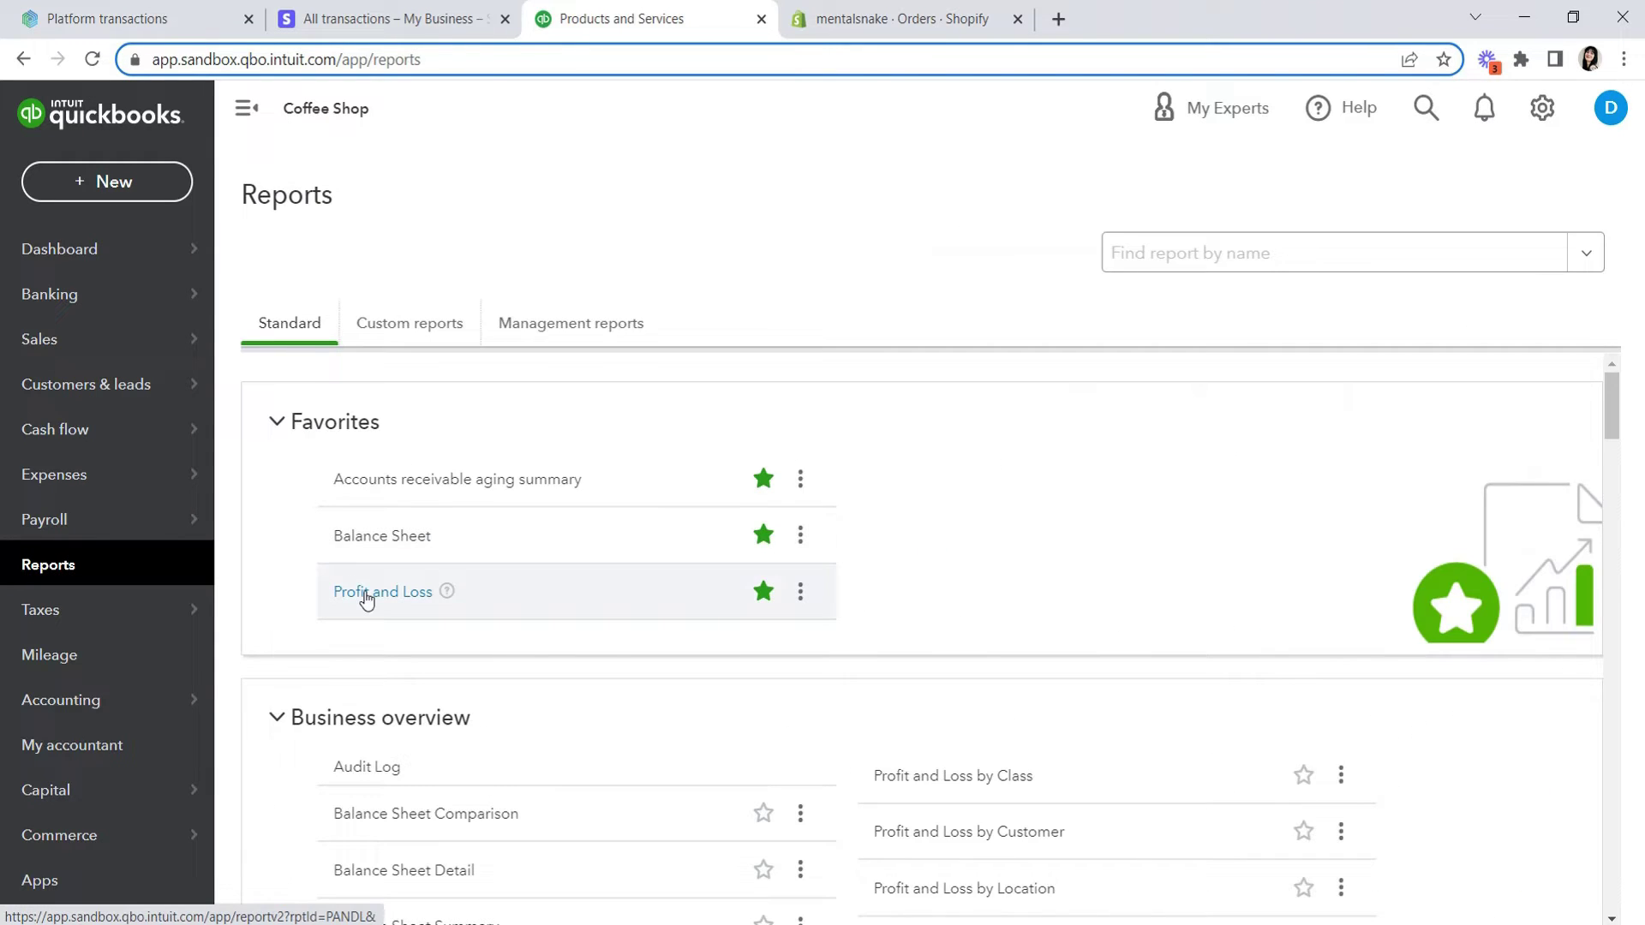
click(367, 597)
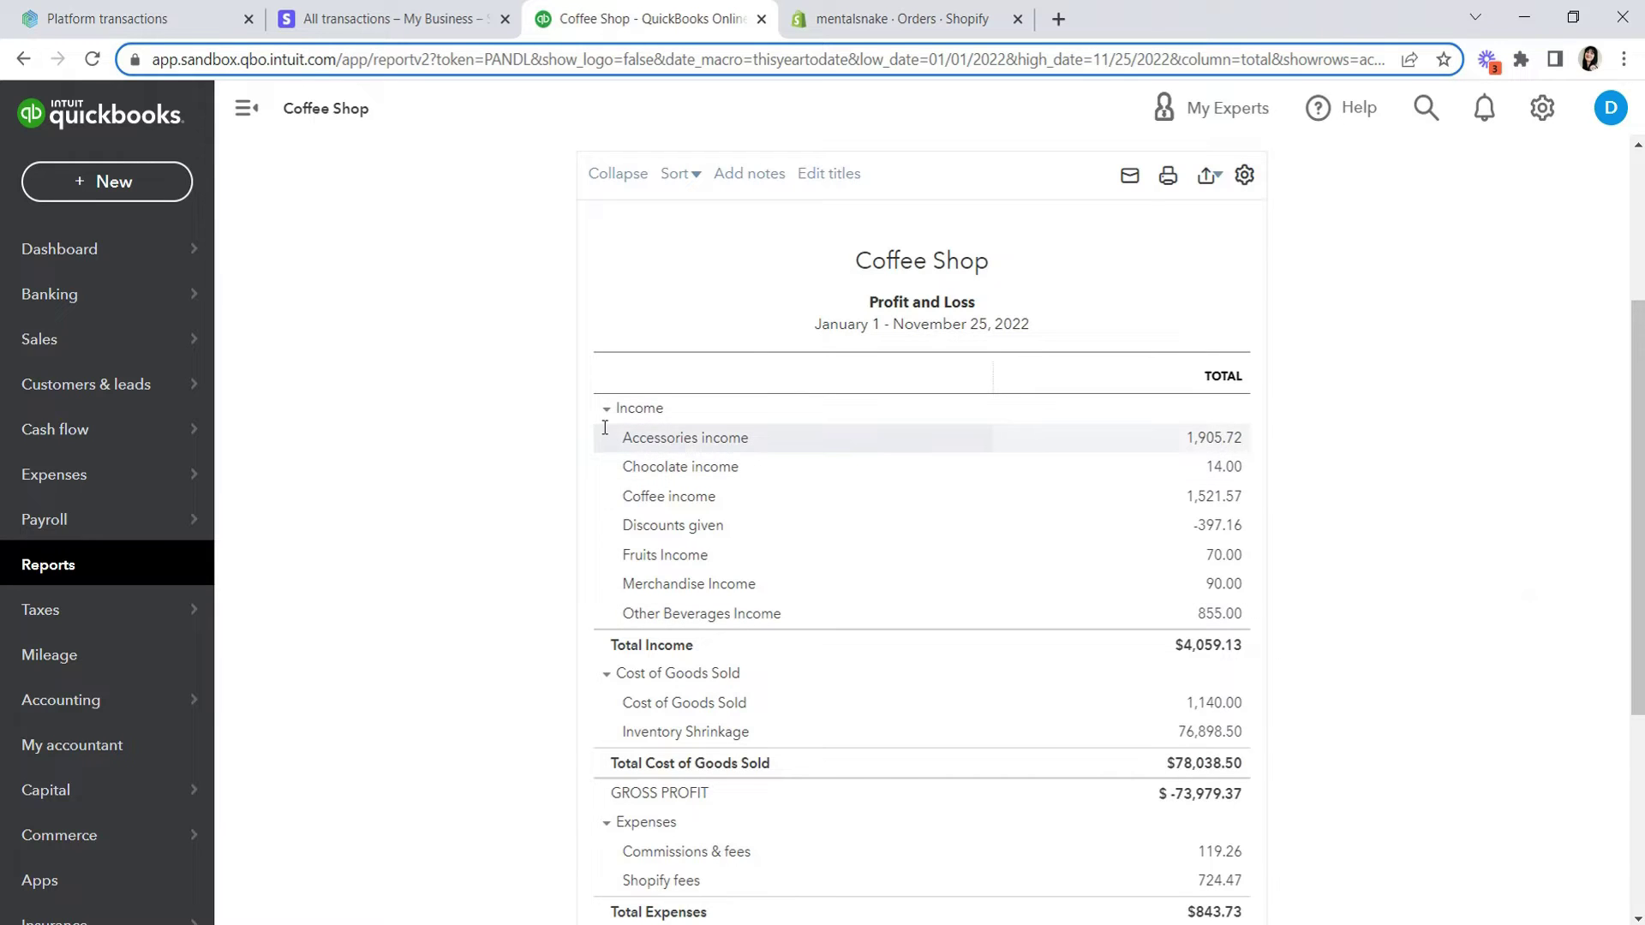
scroll(605, 428, down, 2)
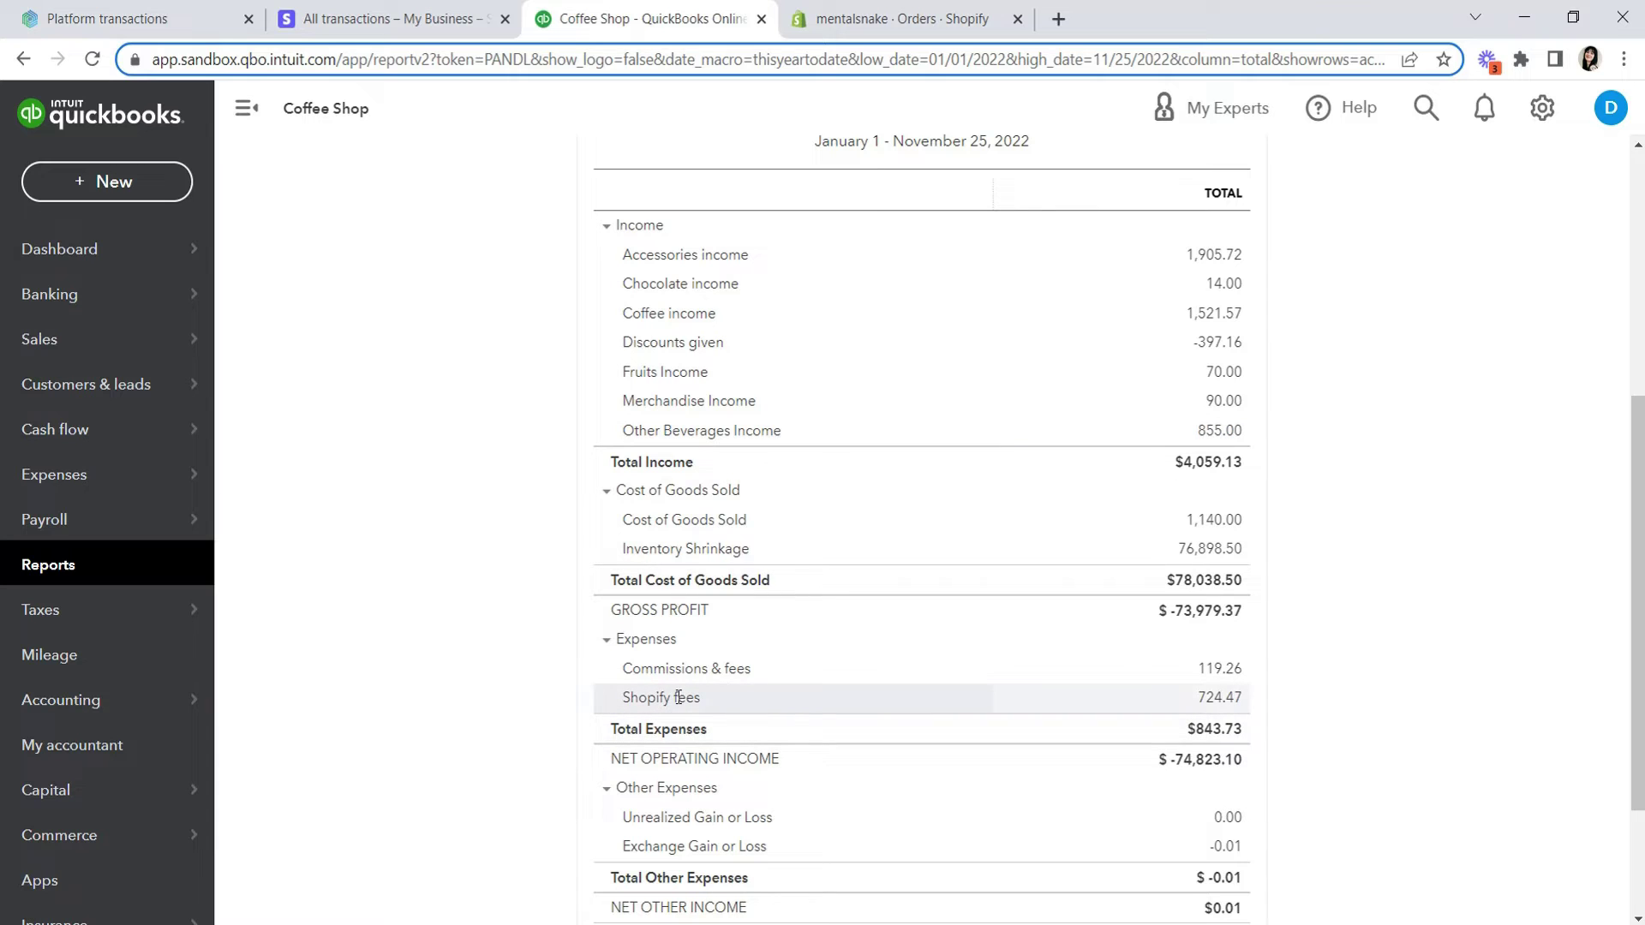
Step: Open Synder's mentalsnake (Shopify) sync settings and view where fees are recorded
click(107, 18)
click(111, 502)
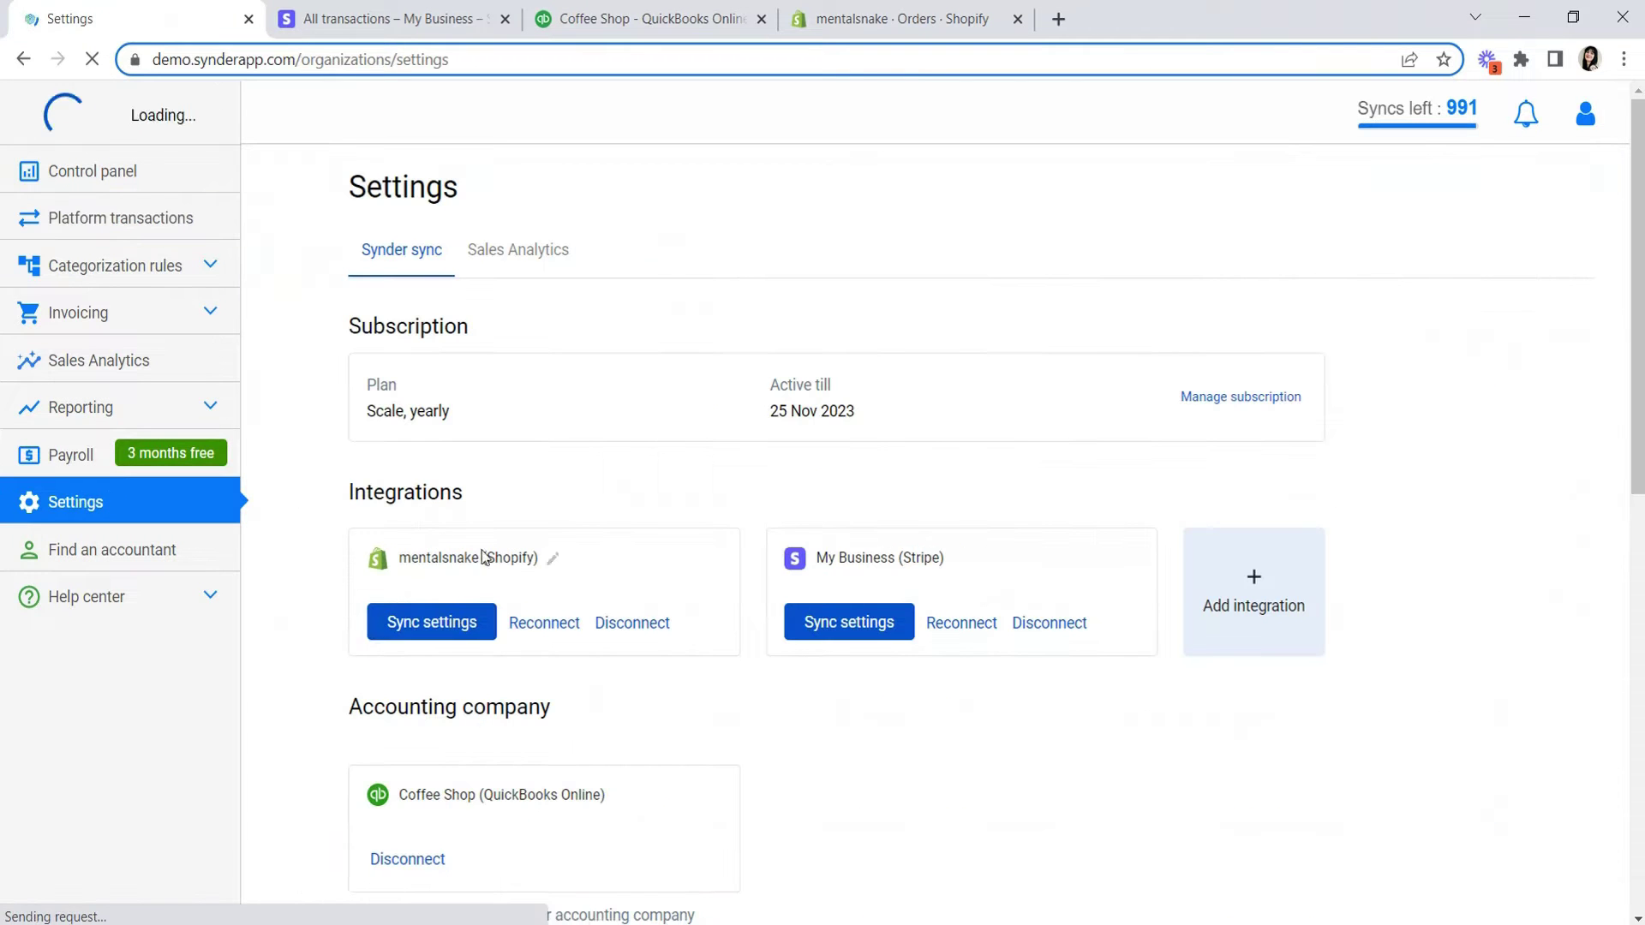
click(441, 623)
click(357, 552)
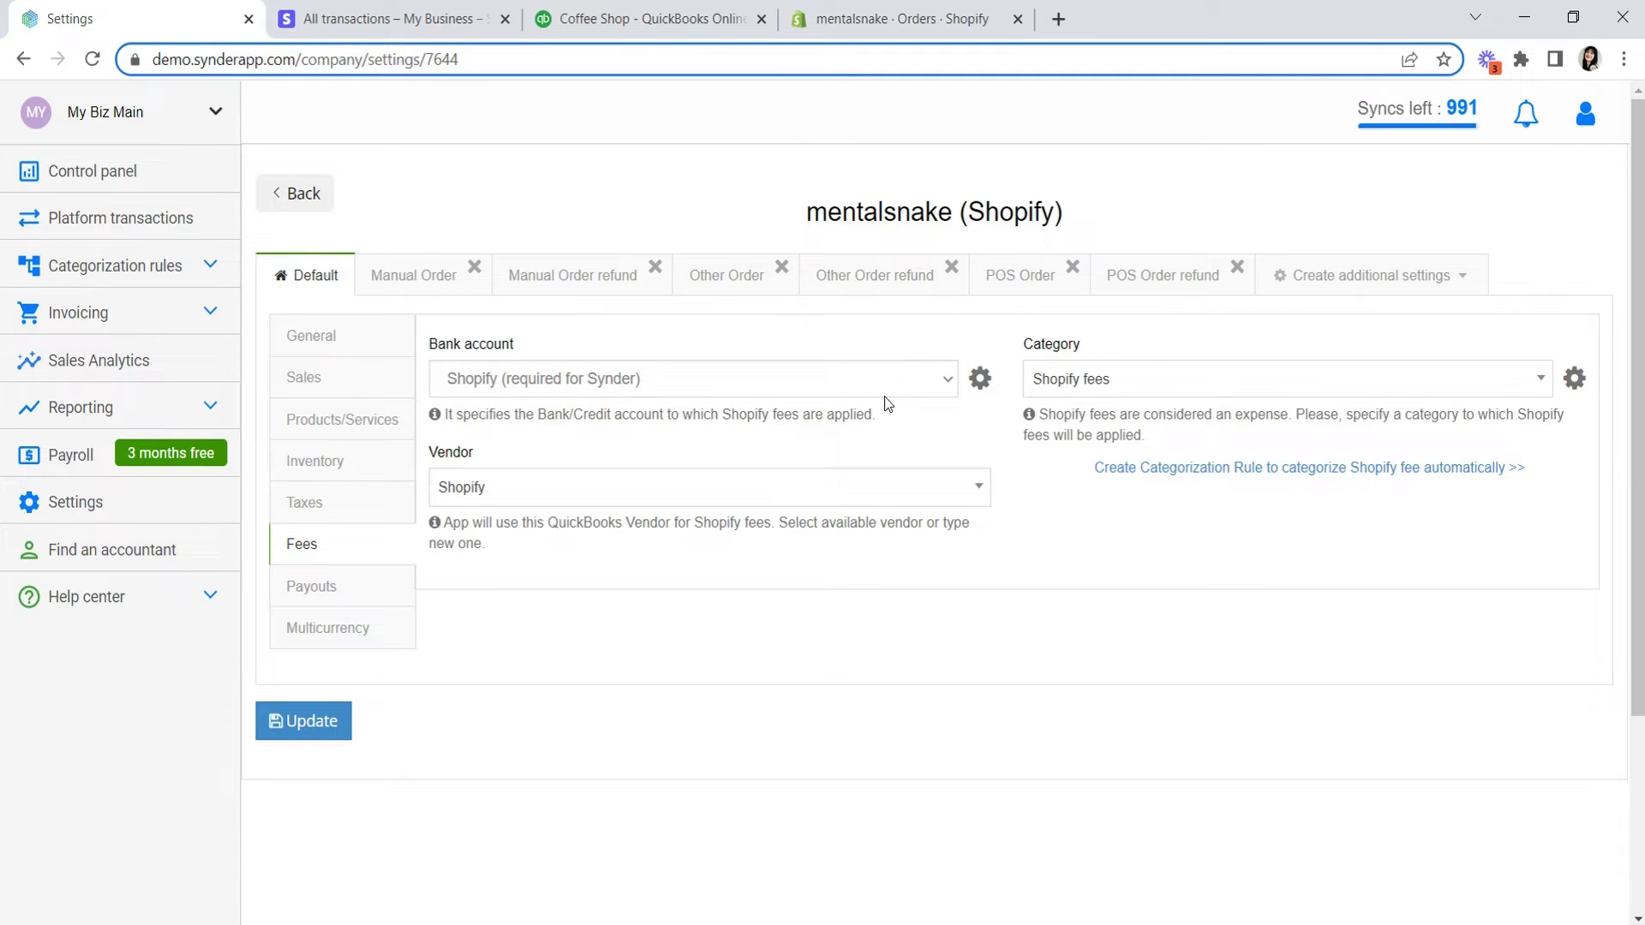
Step: Glance at the Stripe transactions, then reopen the Shopify integration's sync settings
click(395, 10)
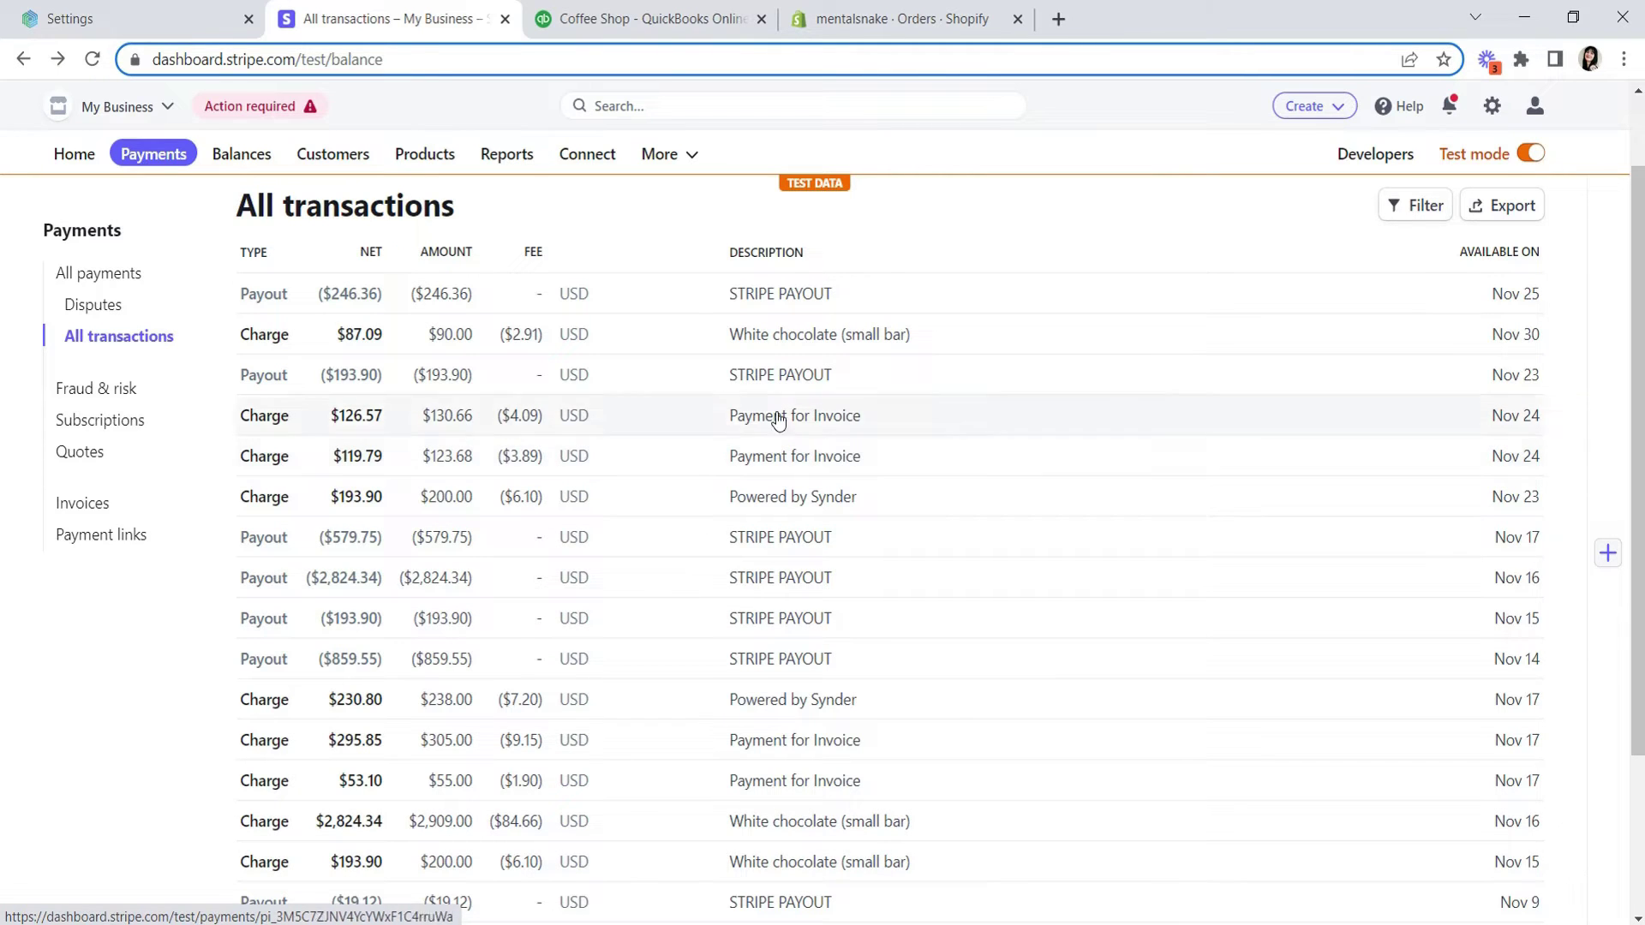
key(ctrl+shift+Tab)
click(452, 632)
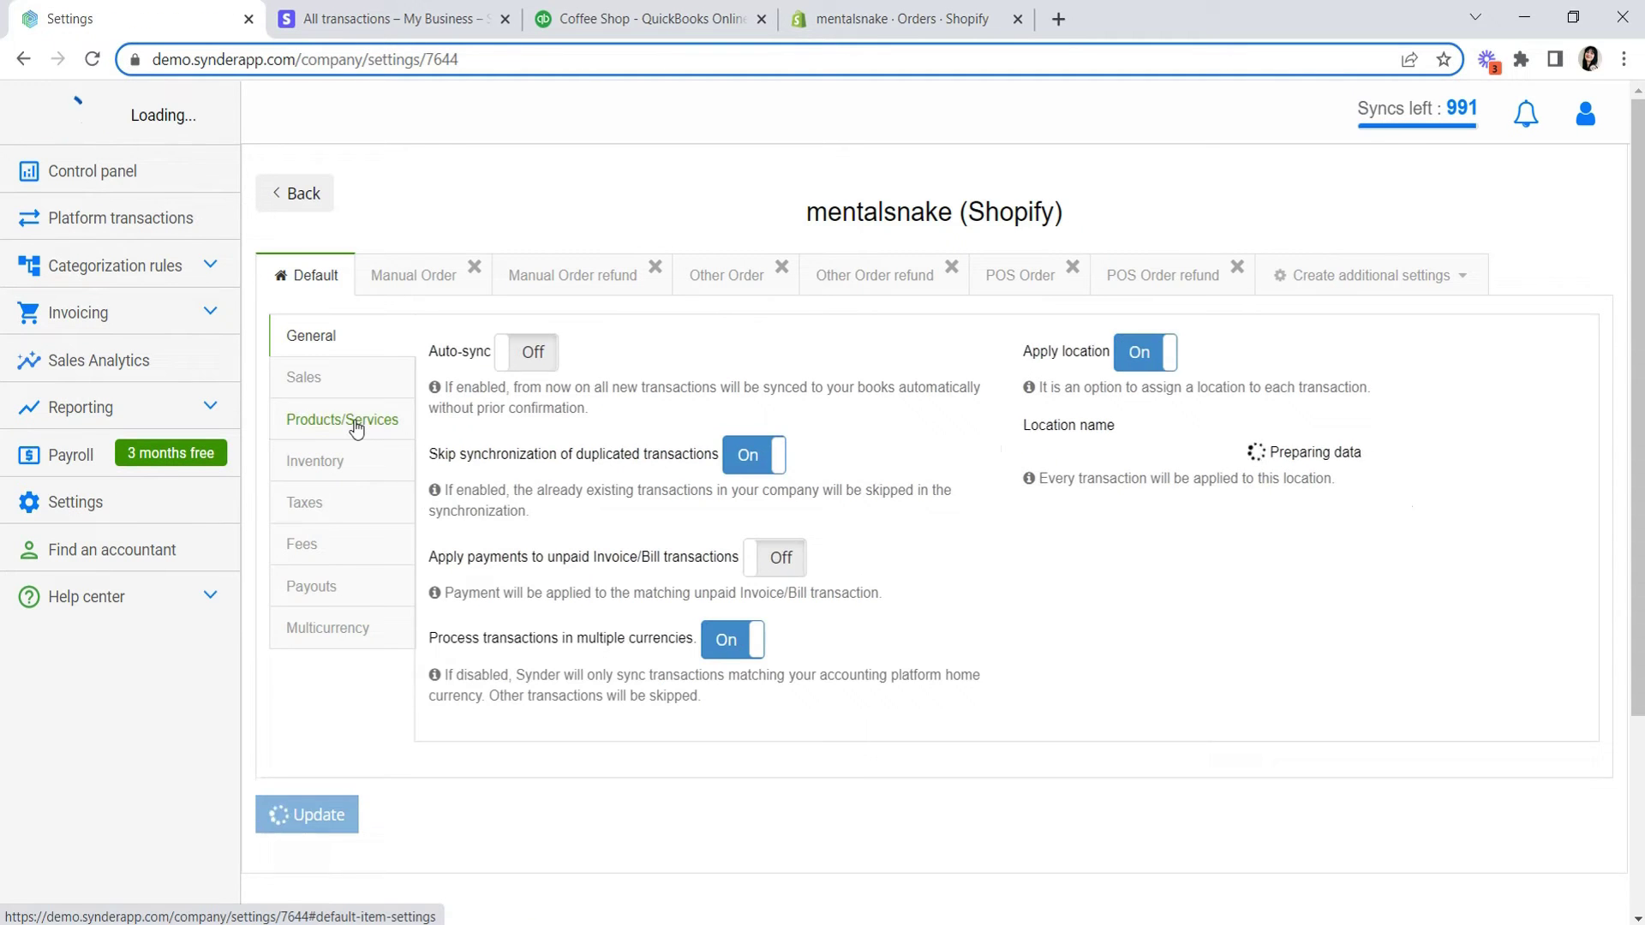
Step: Record all Shopify transactions under one Common product and save the sync settings
click(347, 420)
click(630, 415)
click(639, 467)
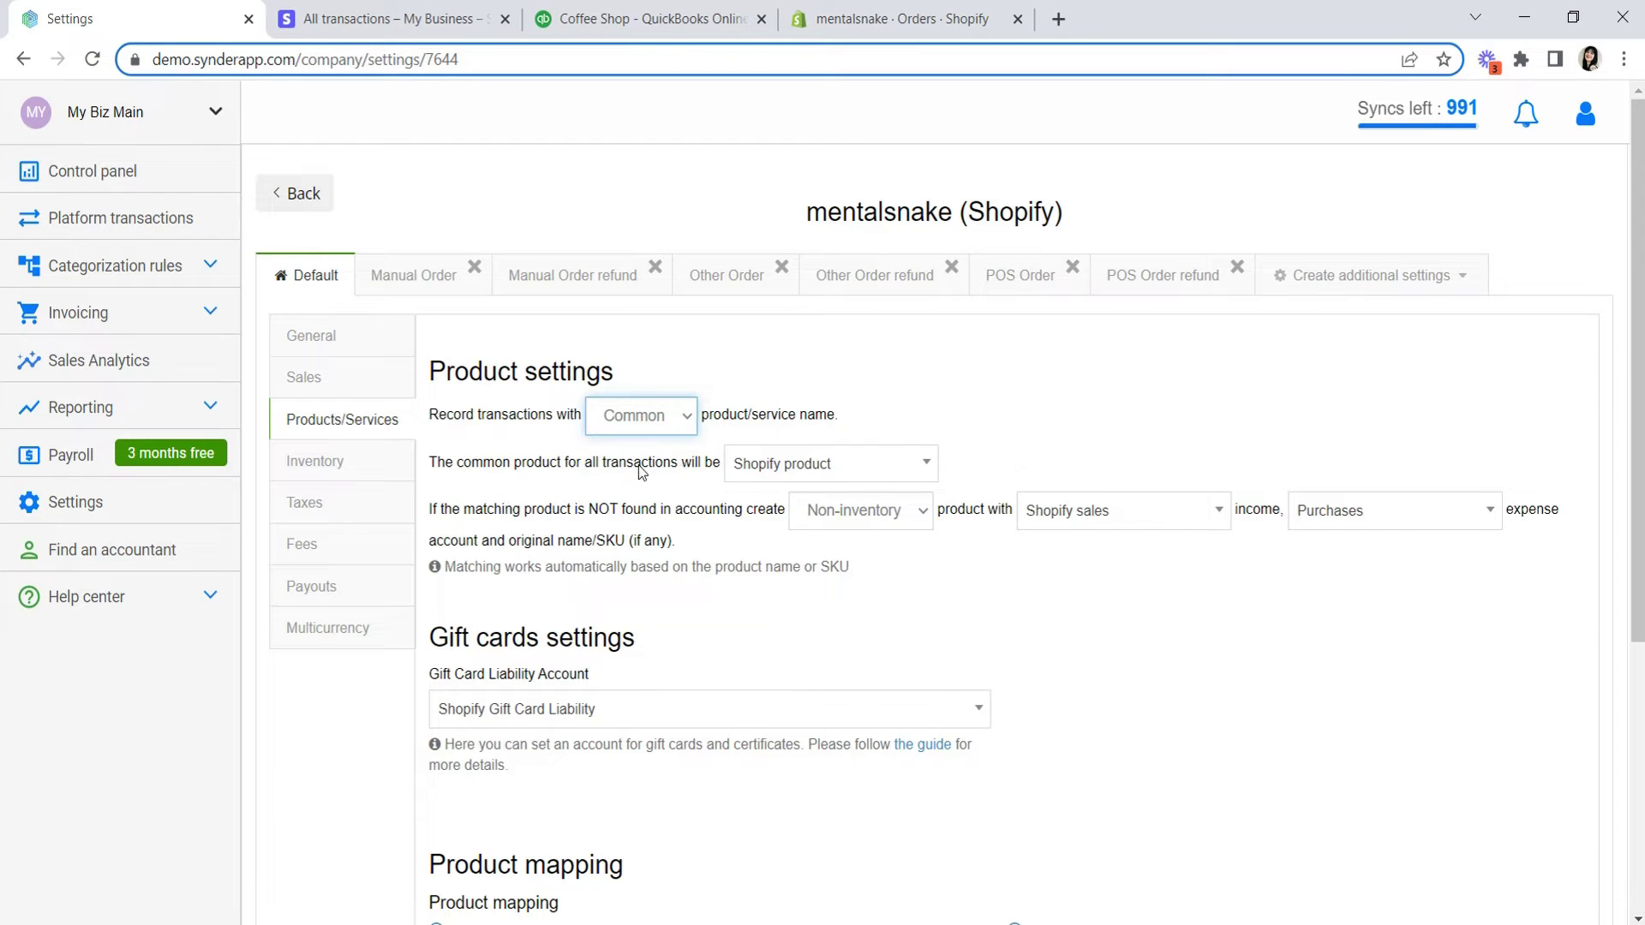
scroll(1031, 533, down, 2)
scroll(1031, 533, down, 3)
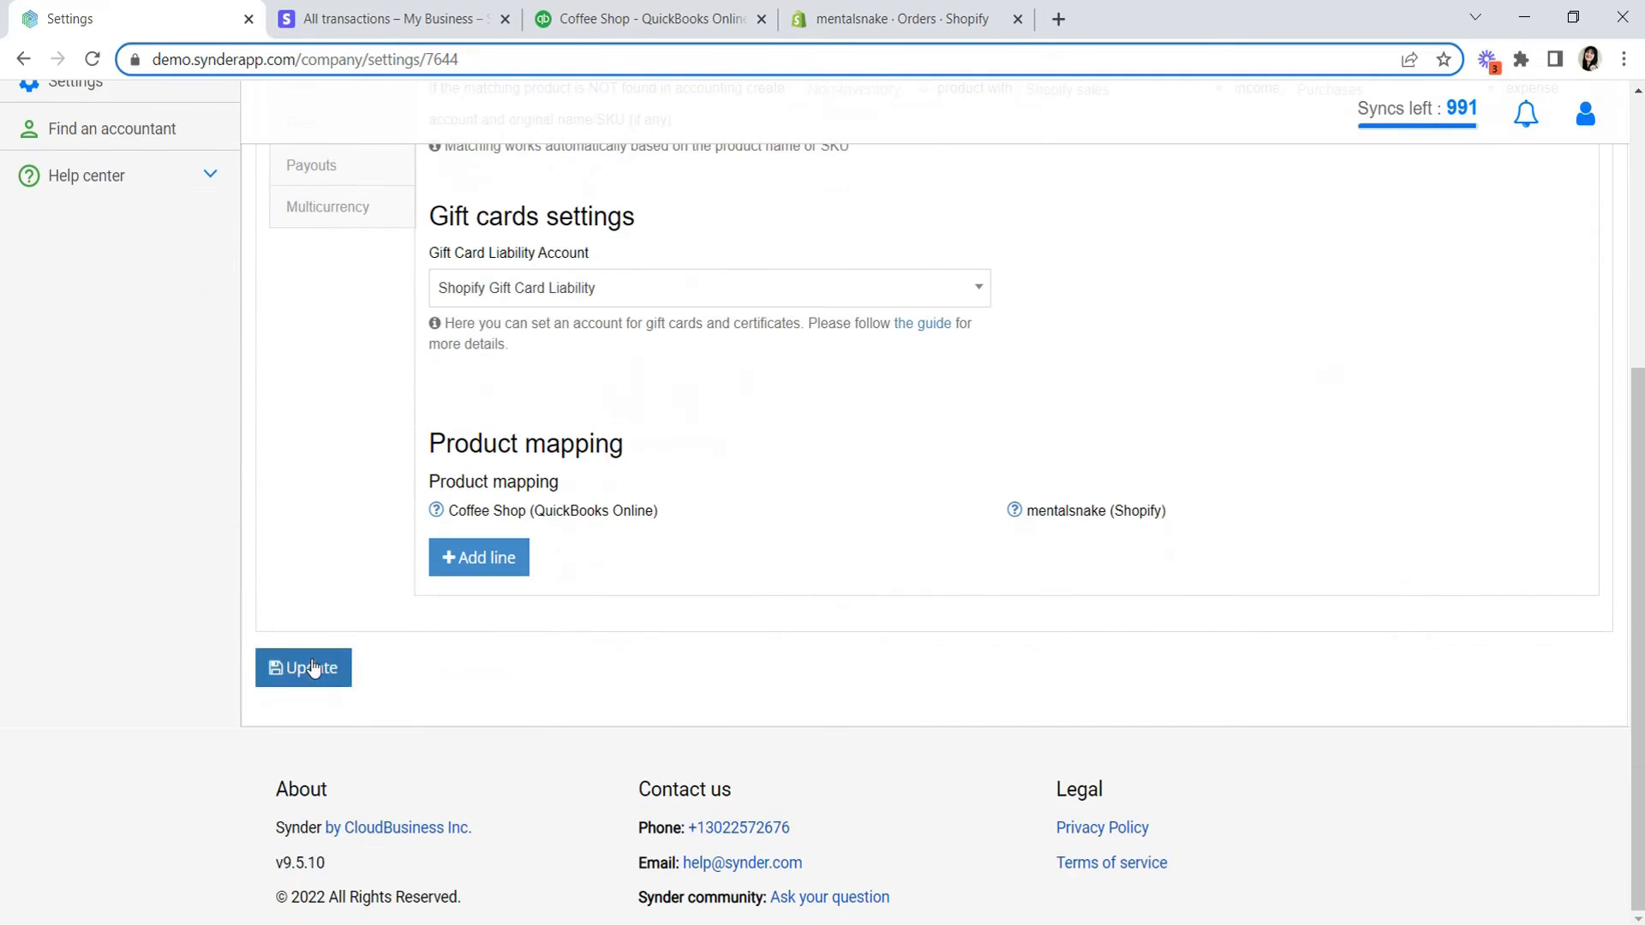
click(303, 670)
Step: Roll back the nine synced platform transactions, leaving the payout unselected
click(110, 233)
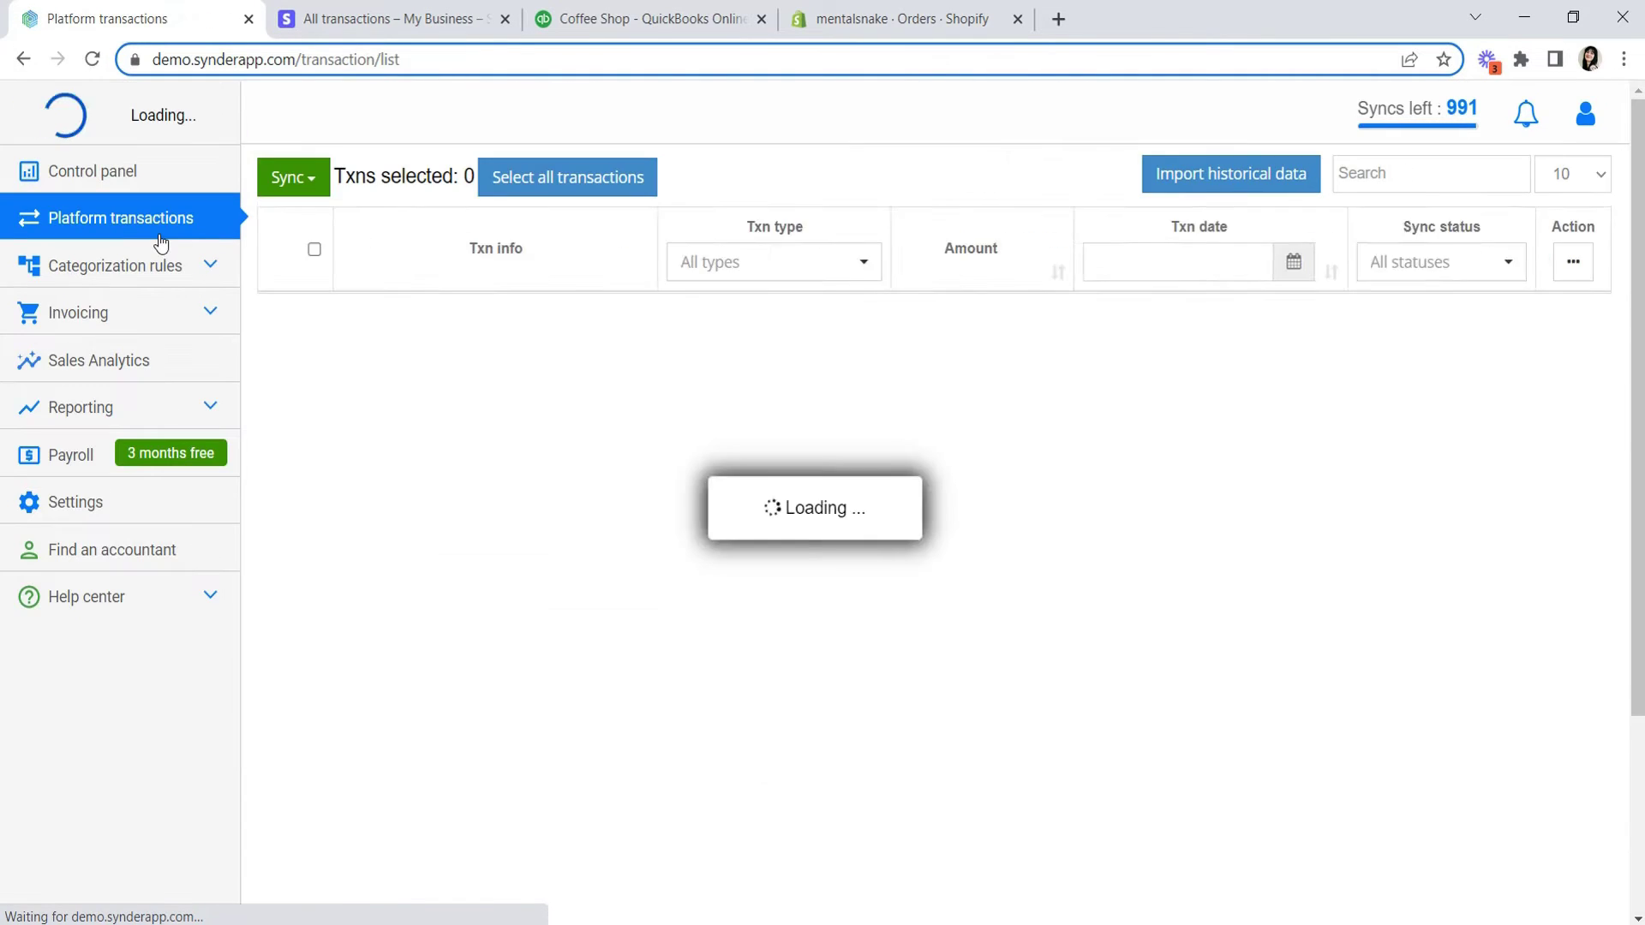
click(290, 289)
click(290, 846)
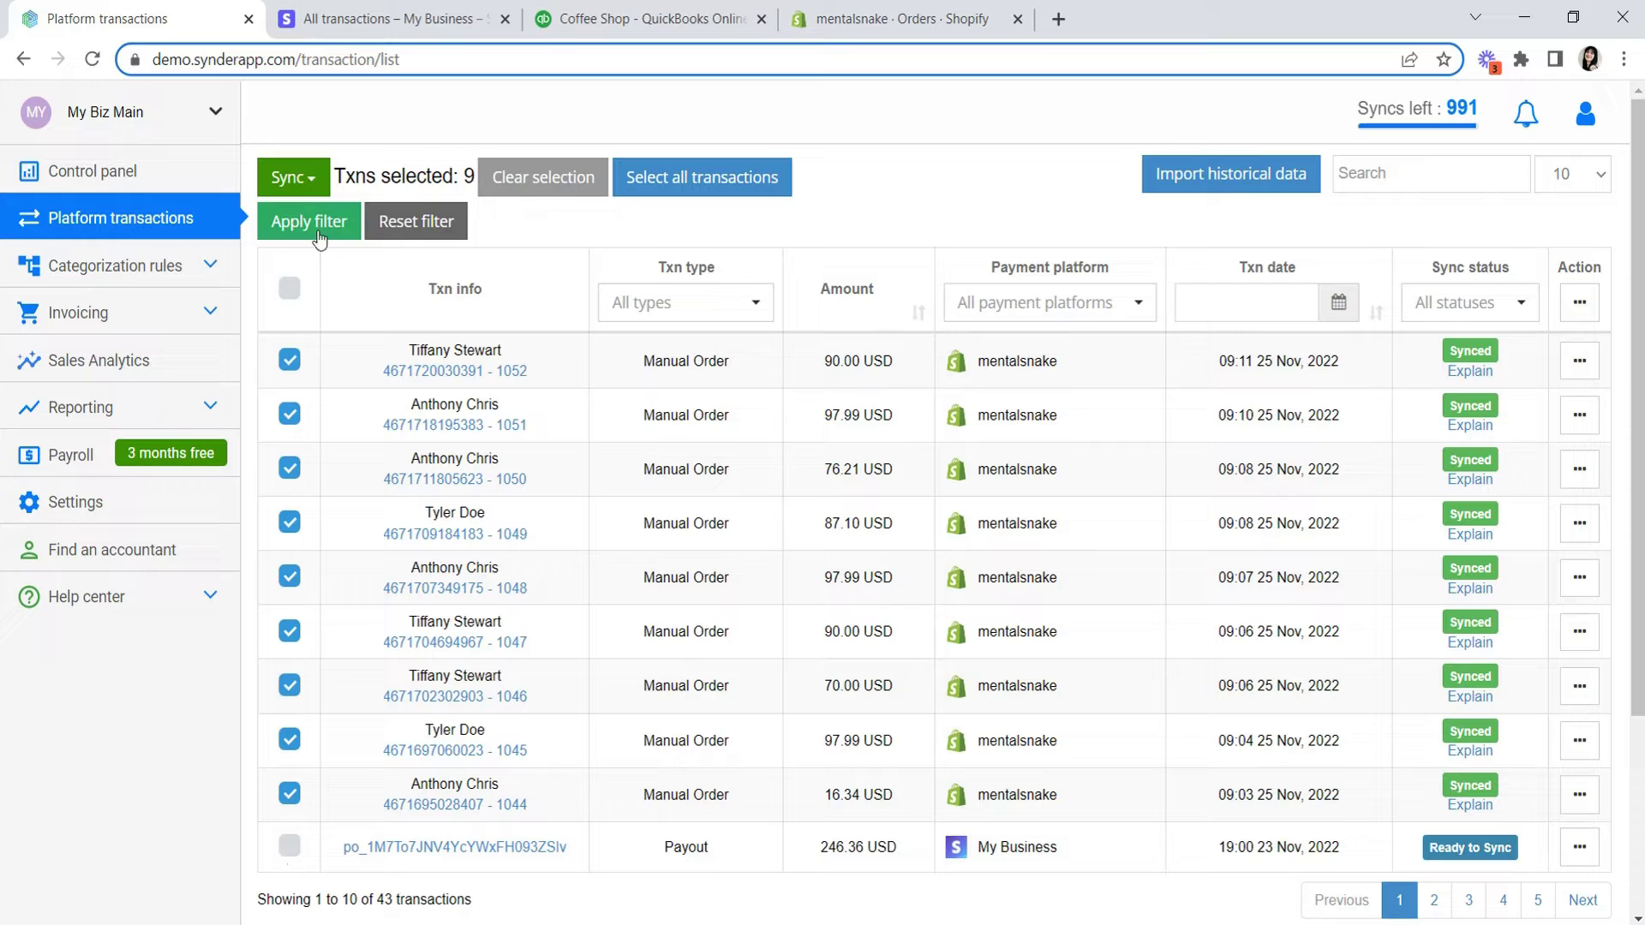
click(292, 178)
click(296, 246)
click(856, 510)
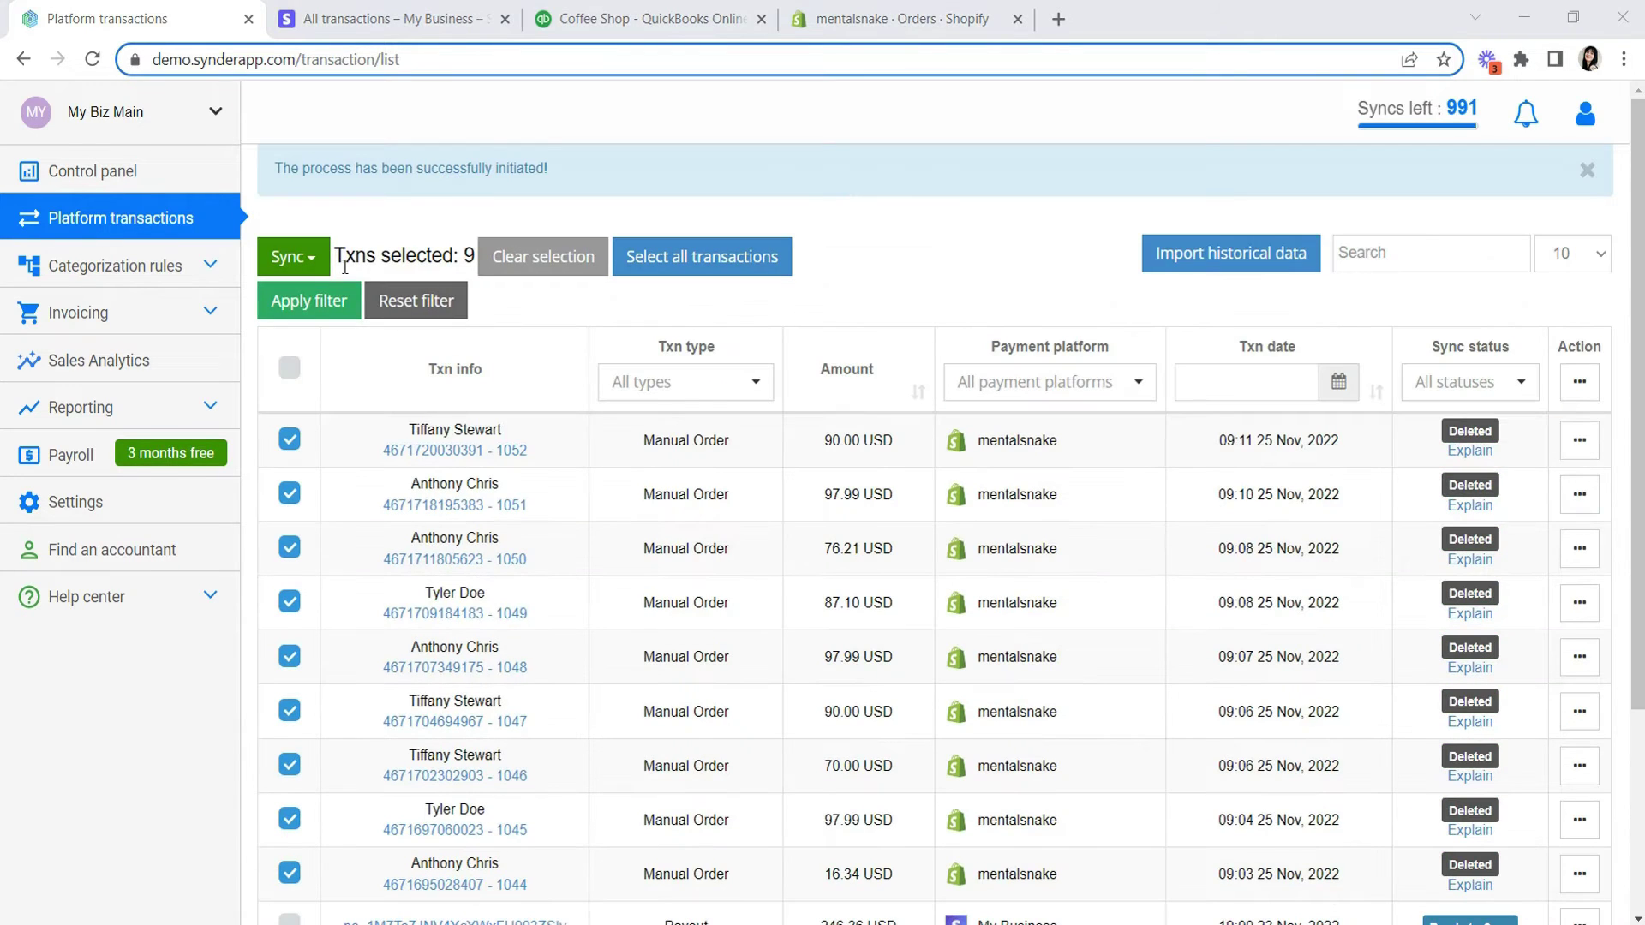
Step: Sync the nine transactions again, check the QuickBooks report, then bring up its bank transactions
click(293, 257)
click(294, 297)
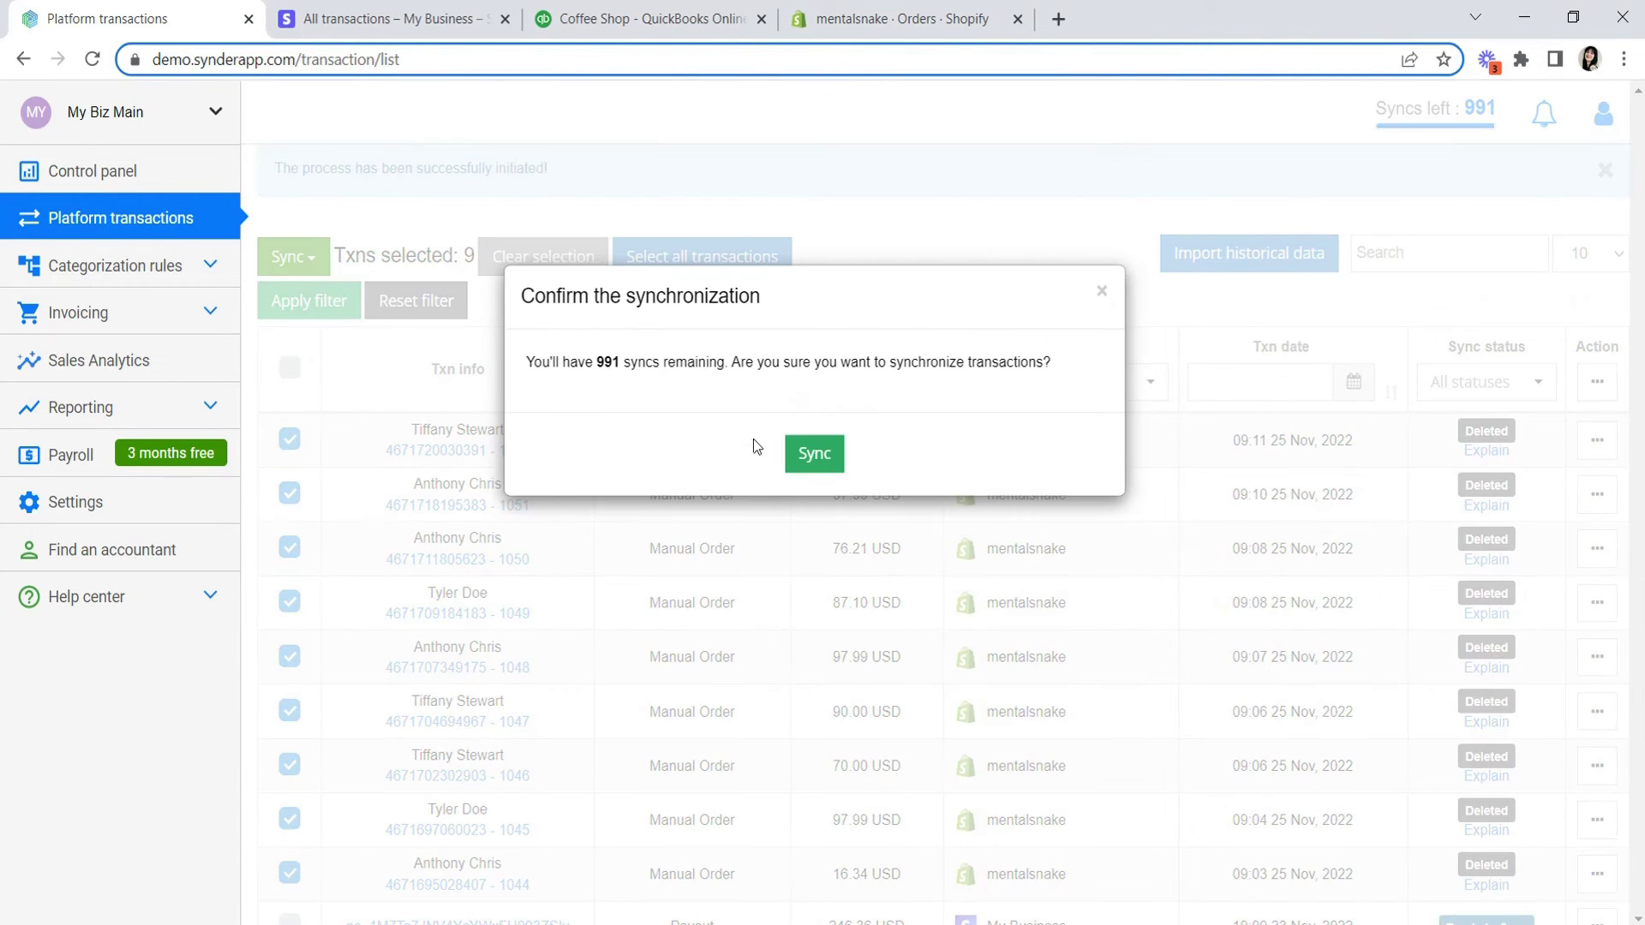
click(823, 454)
click(651, 18)
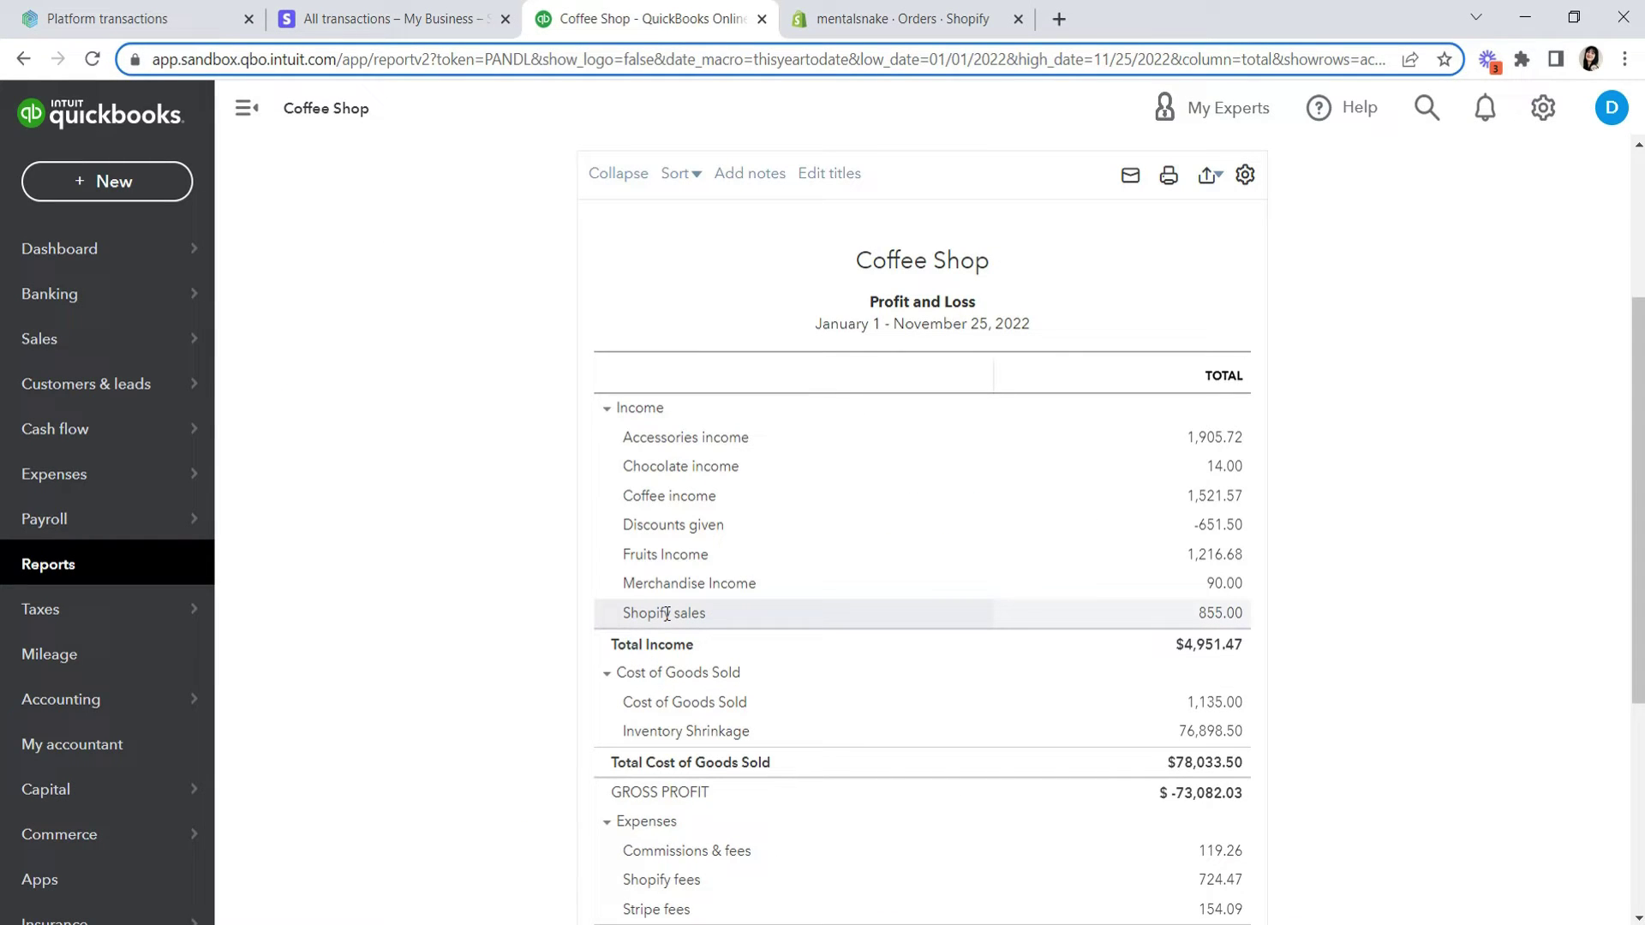
key(ctrl+1)
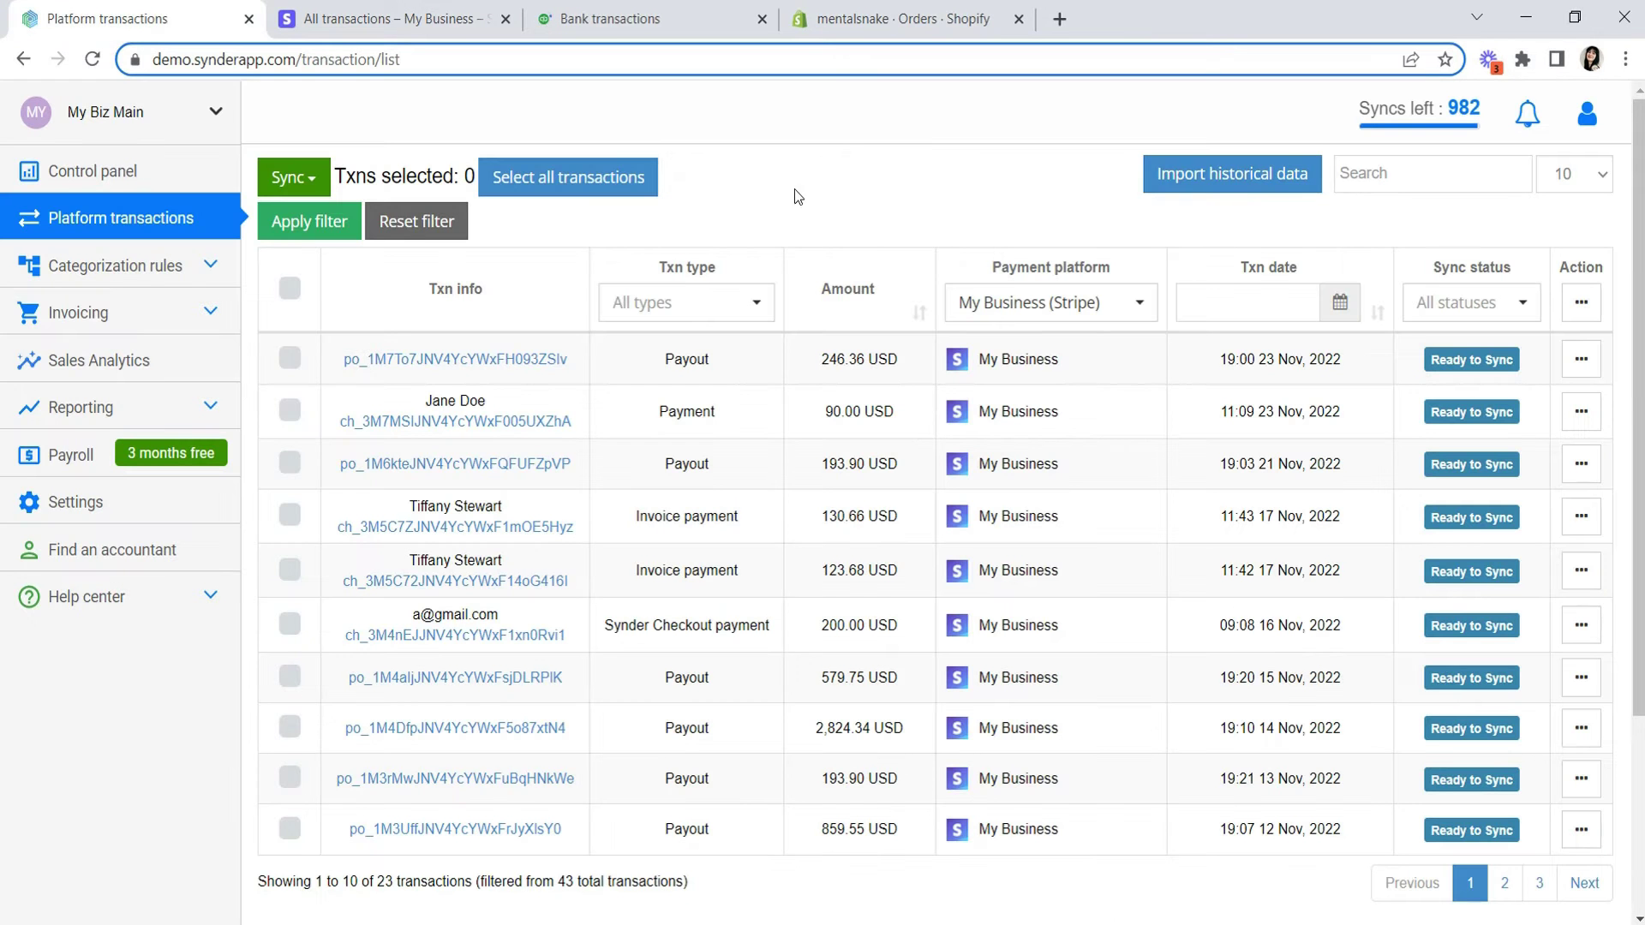
click(608, 32)
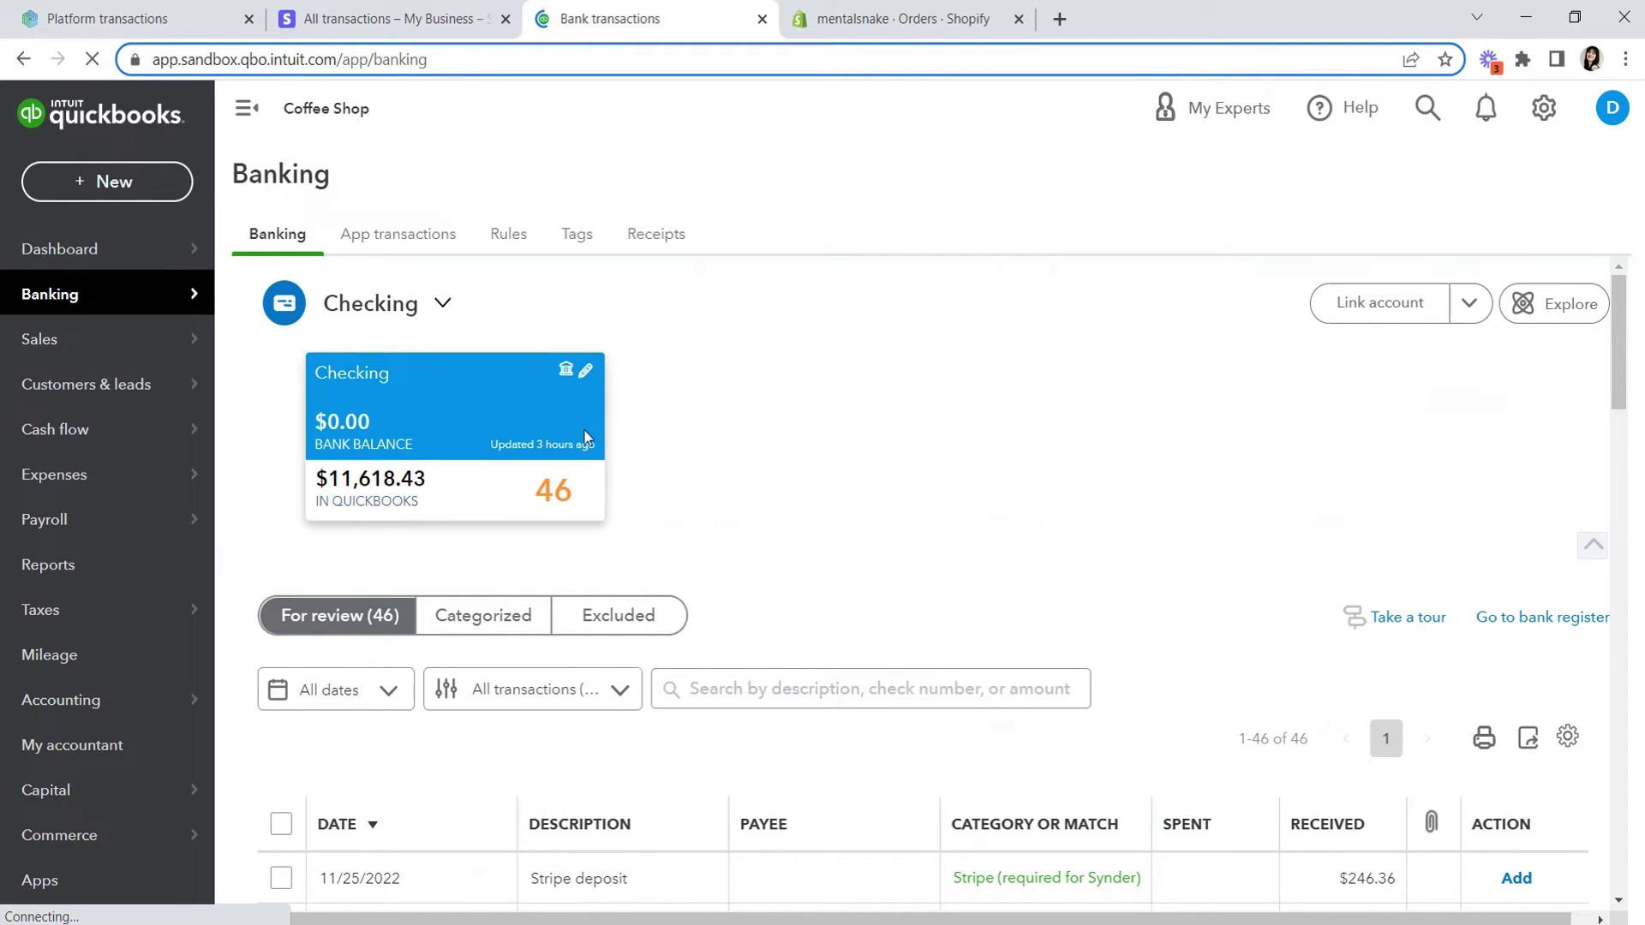
Step: Scroll through the Stripe deposits in the Banking For review list, then return to Synder's transactions
scroll(629, 727, down, 5)
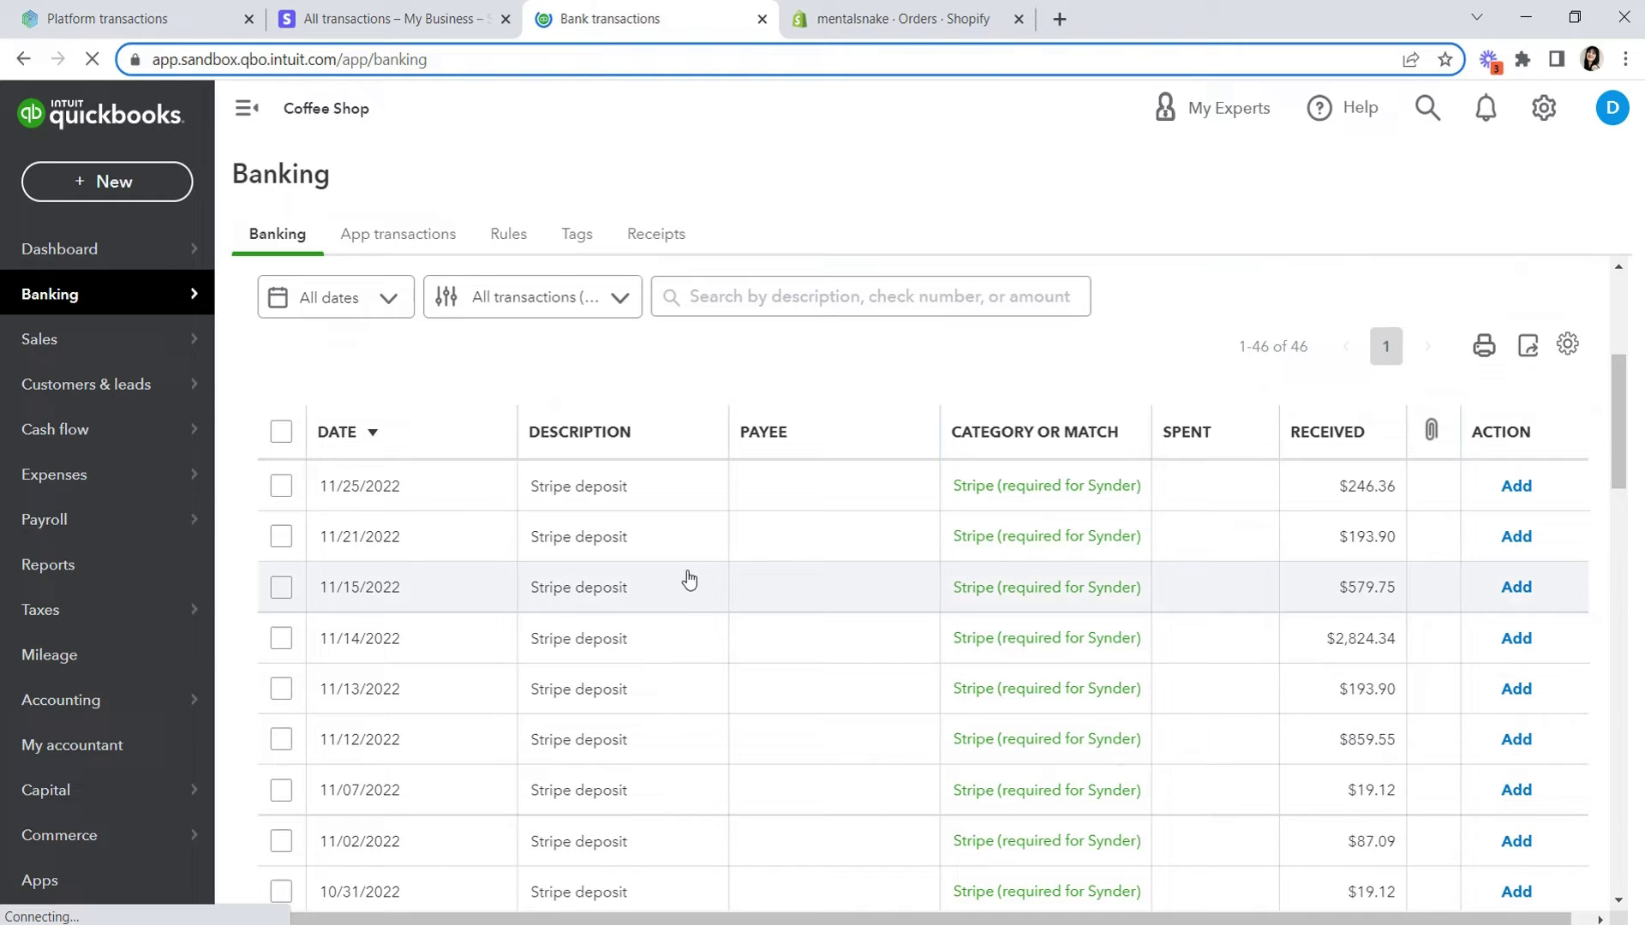
scroll(689, 580, up, 5)
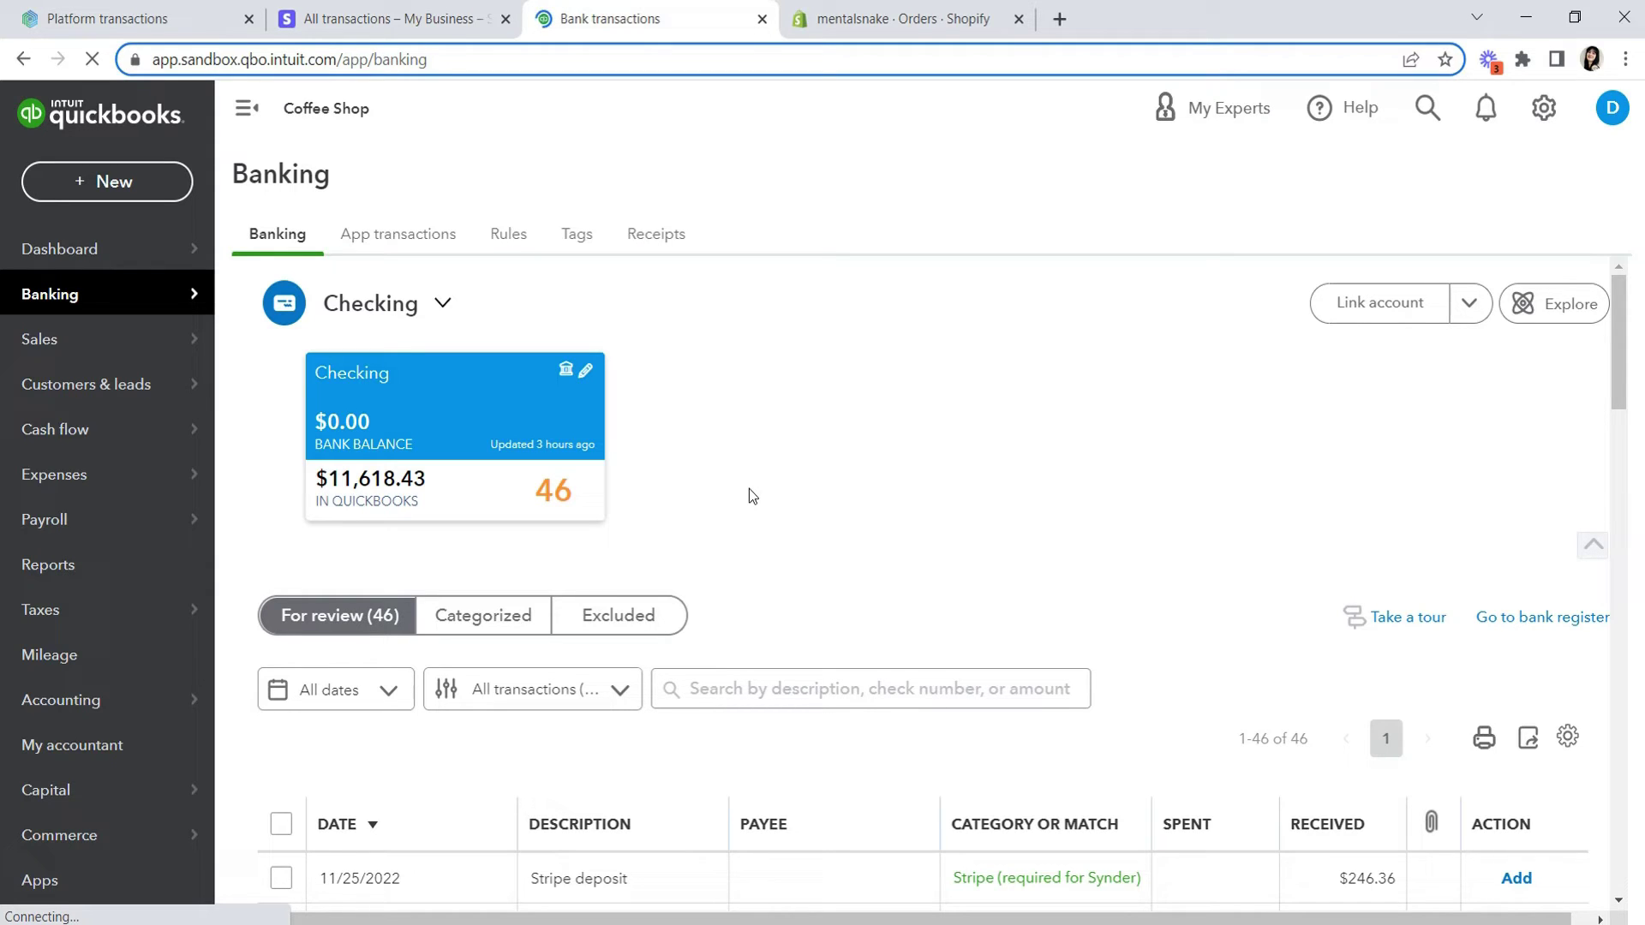
click(52, 10)
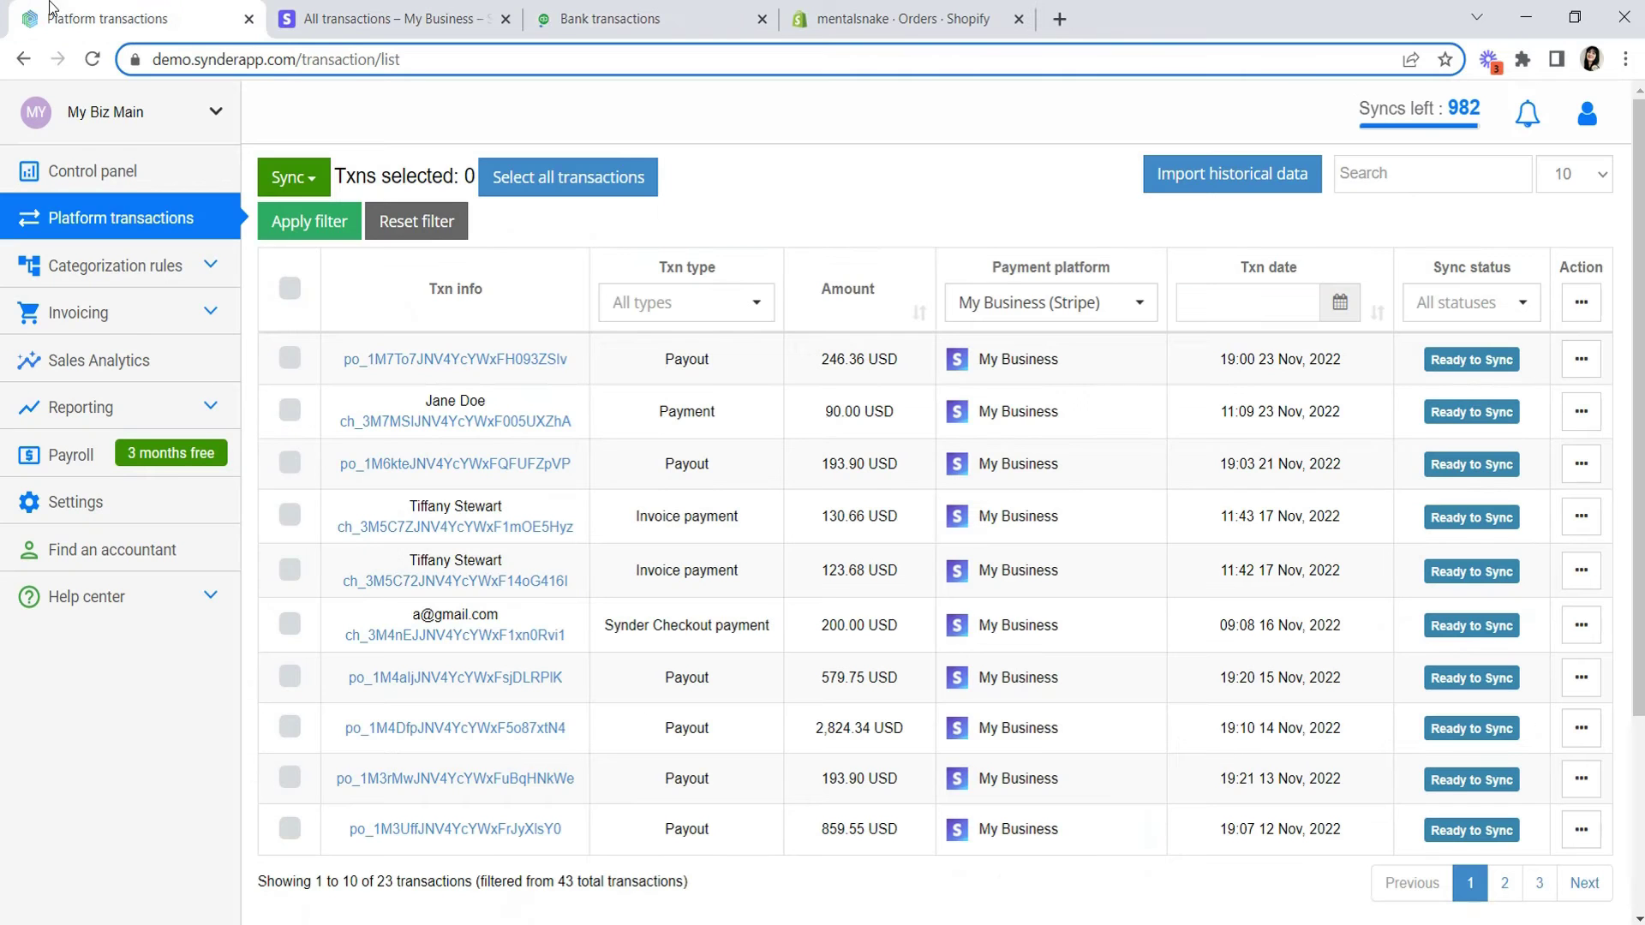
click(120, 499)
click(816, 622)
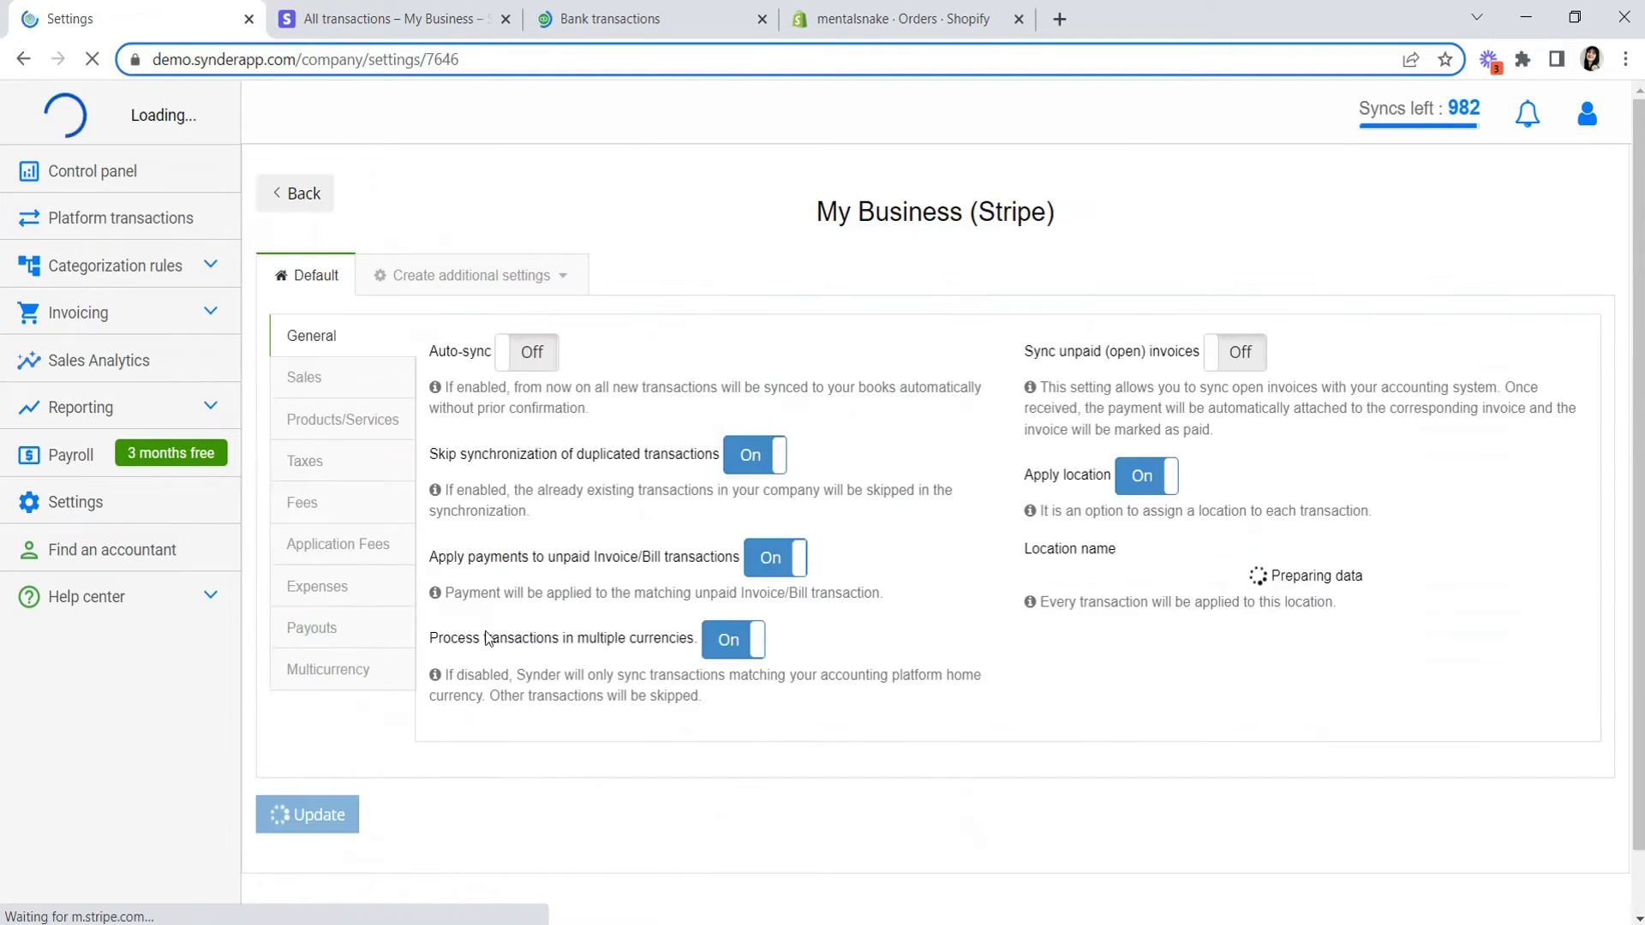
click(382, 641)
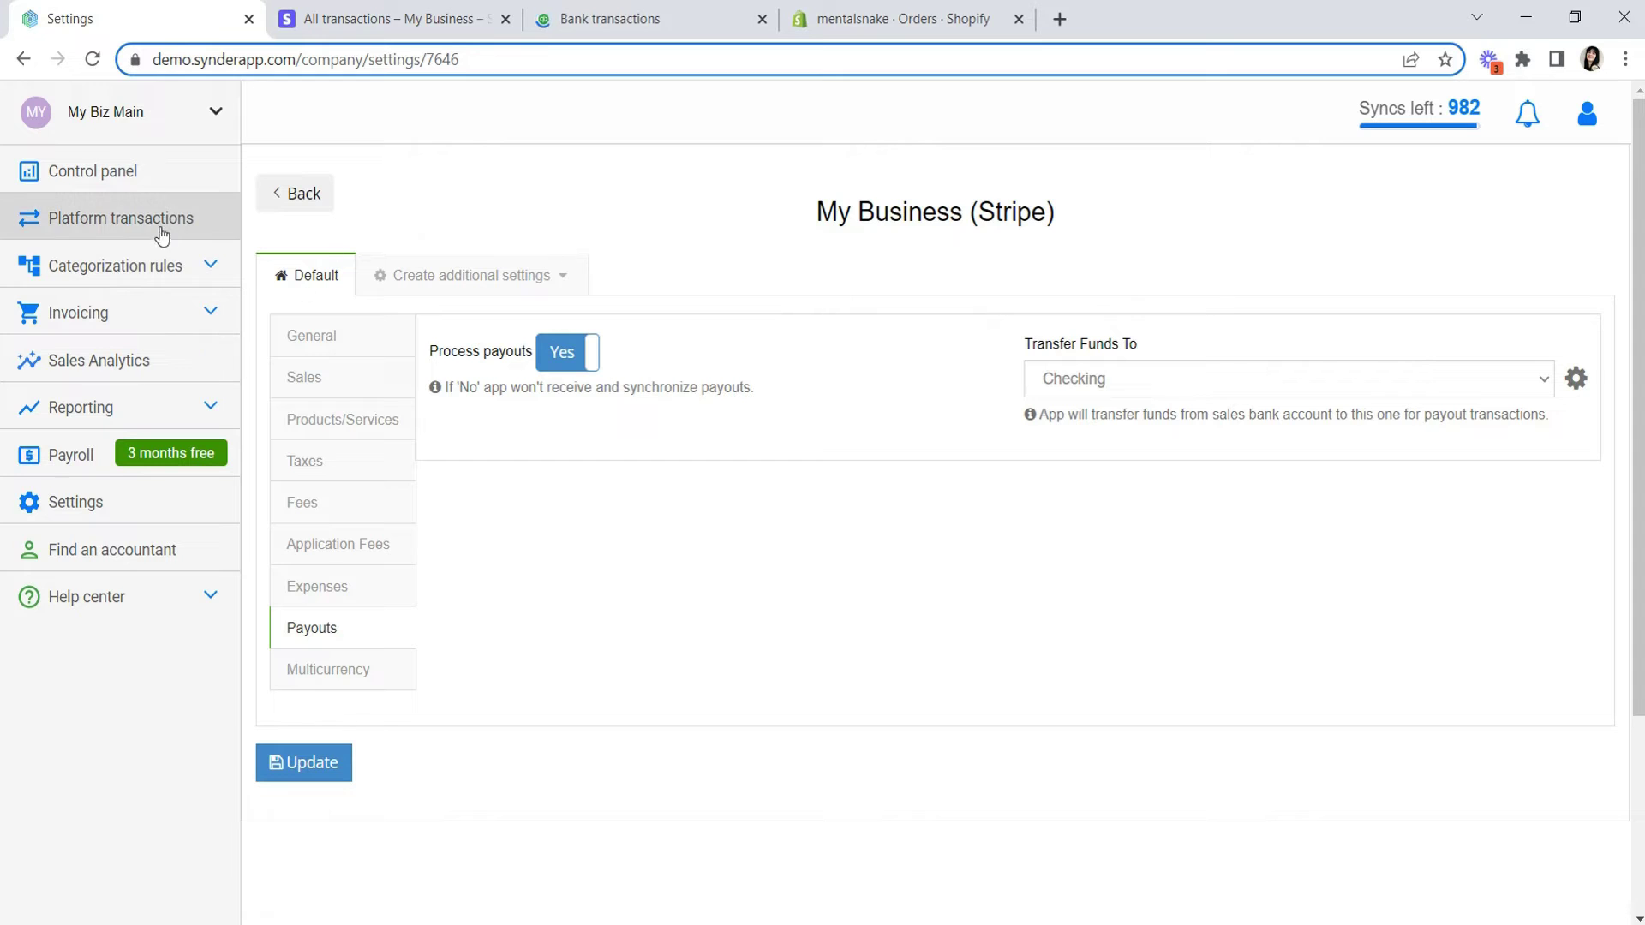
click(104, 219)
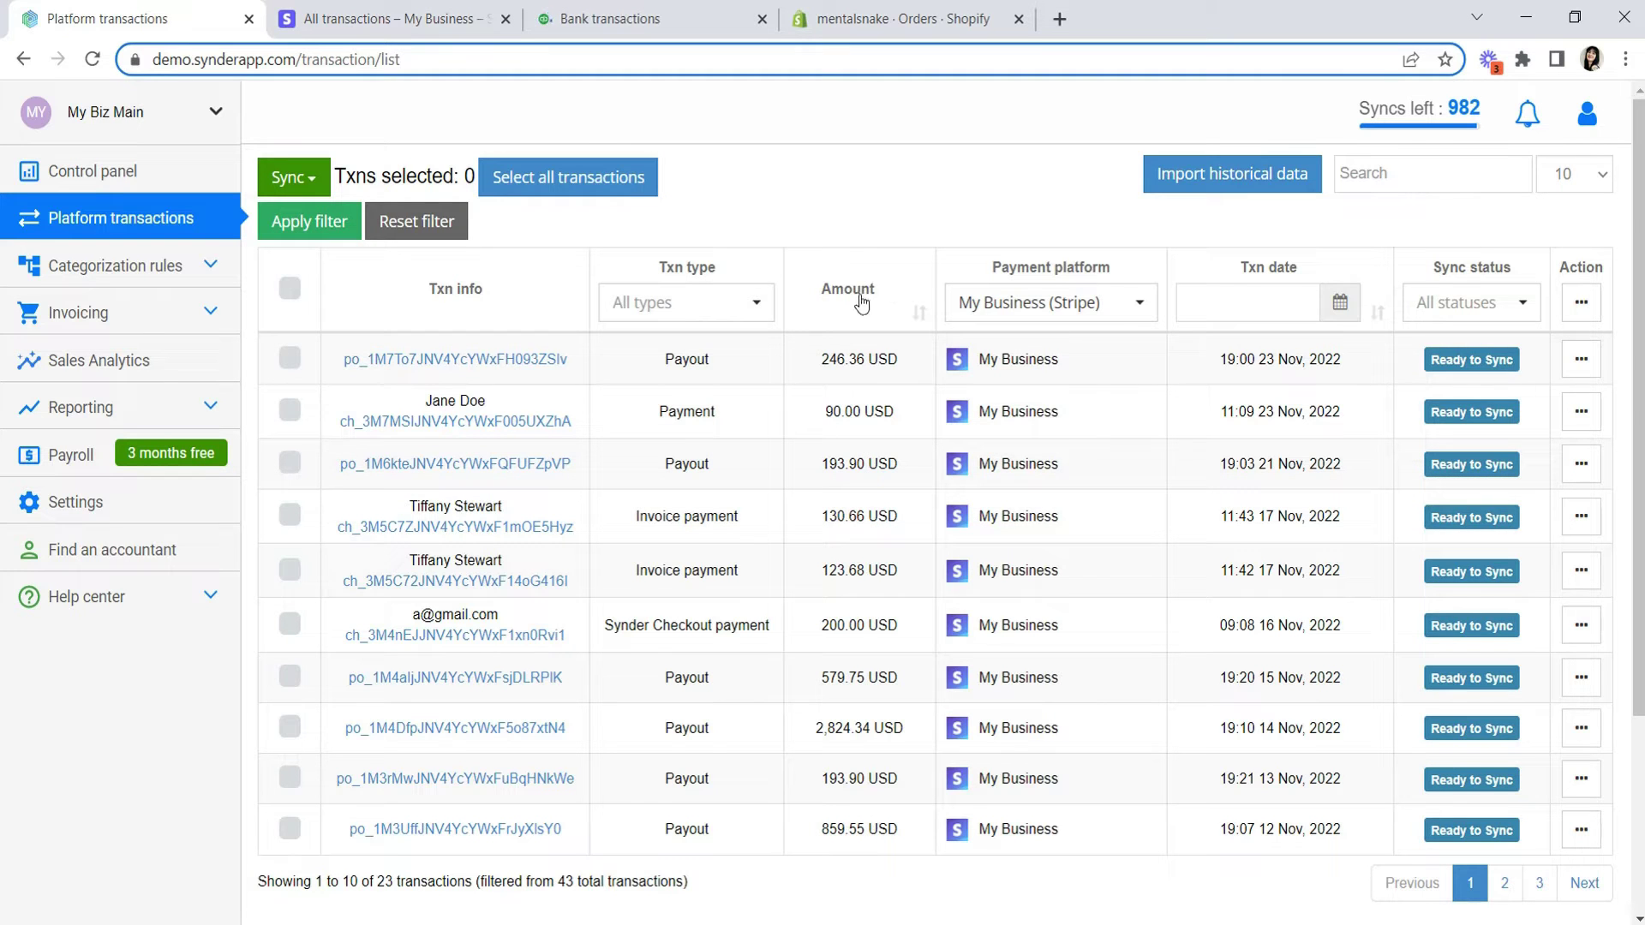
Step: After checking the Stripe dashboard, sync the 130.66 and 123.68 USD invoice payments to QuickBooks
click(420, 10)
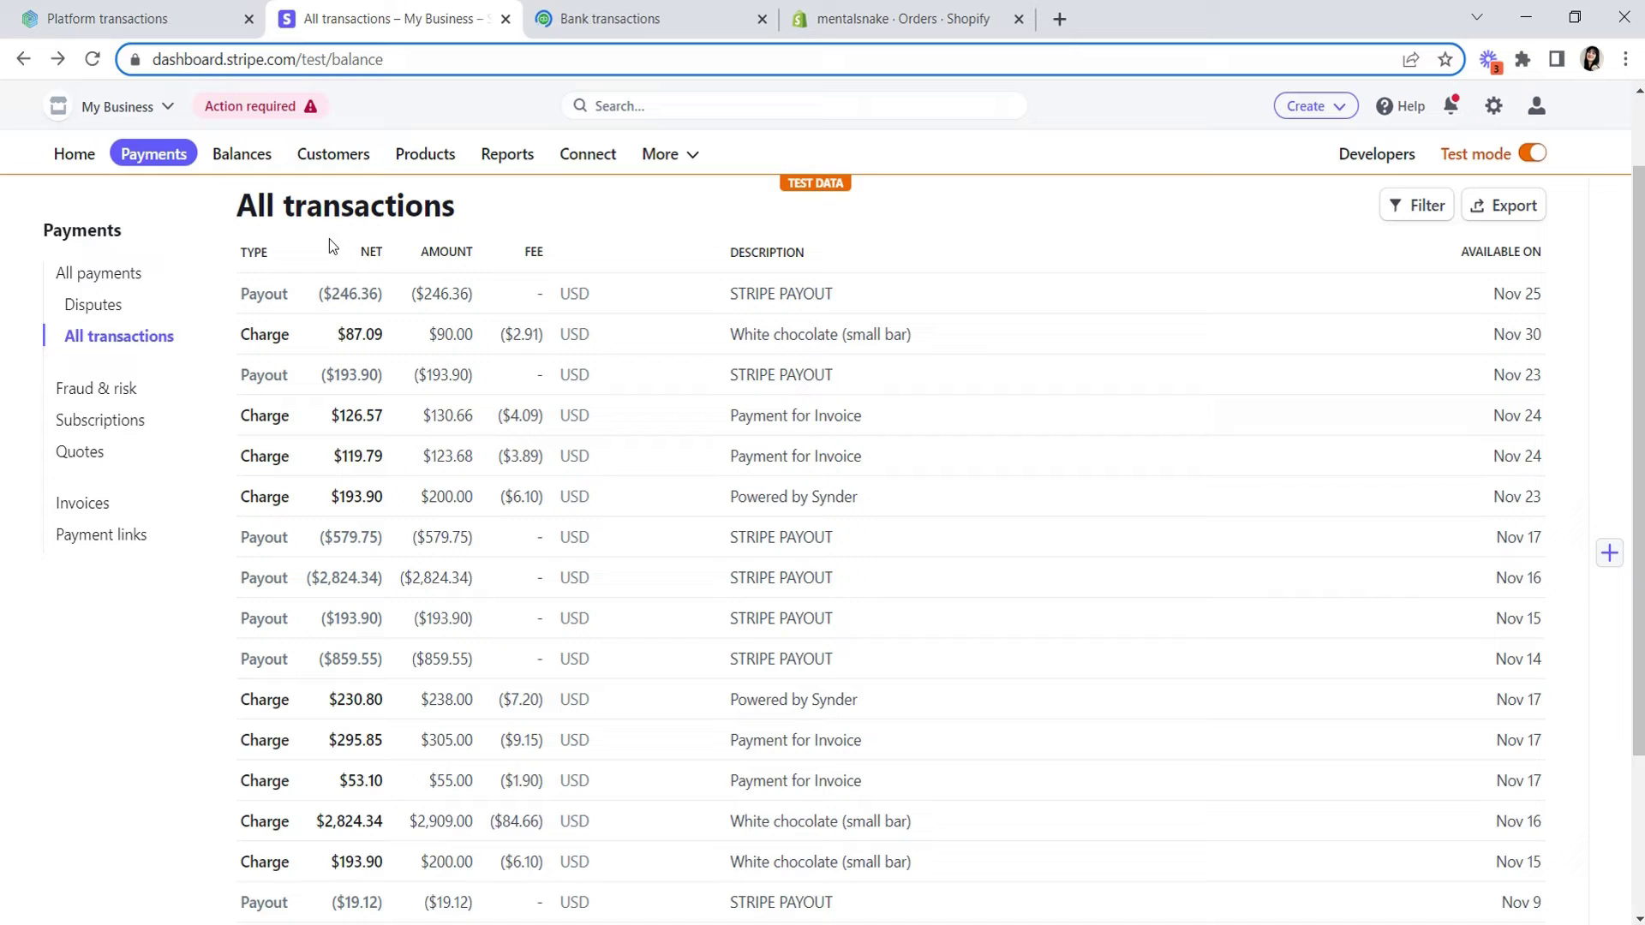
click(85, 6)
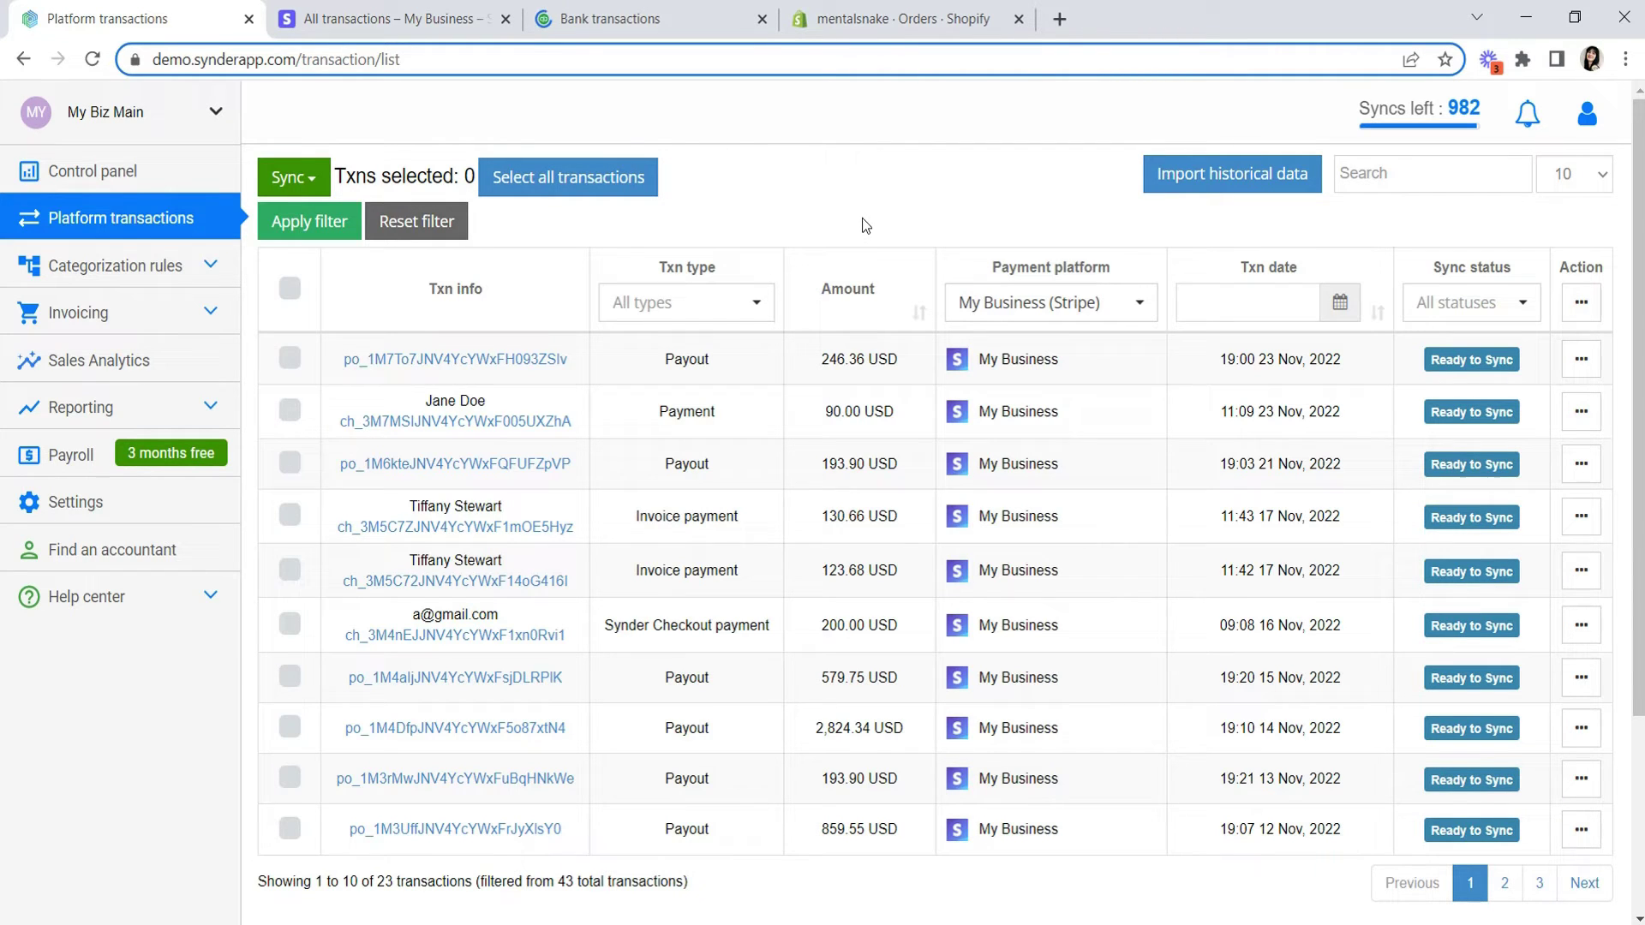
click(290, 515)
click(289, 570)
click(296, 177)
click(322, 212)
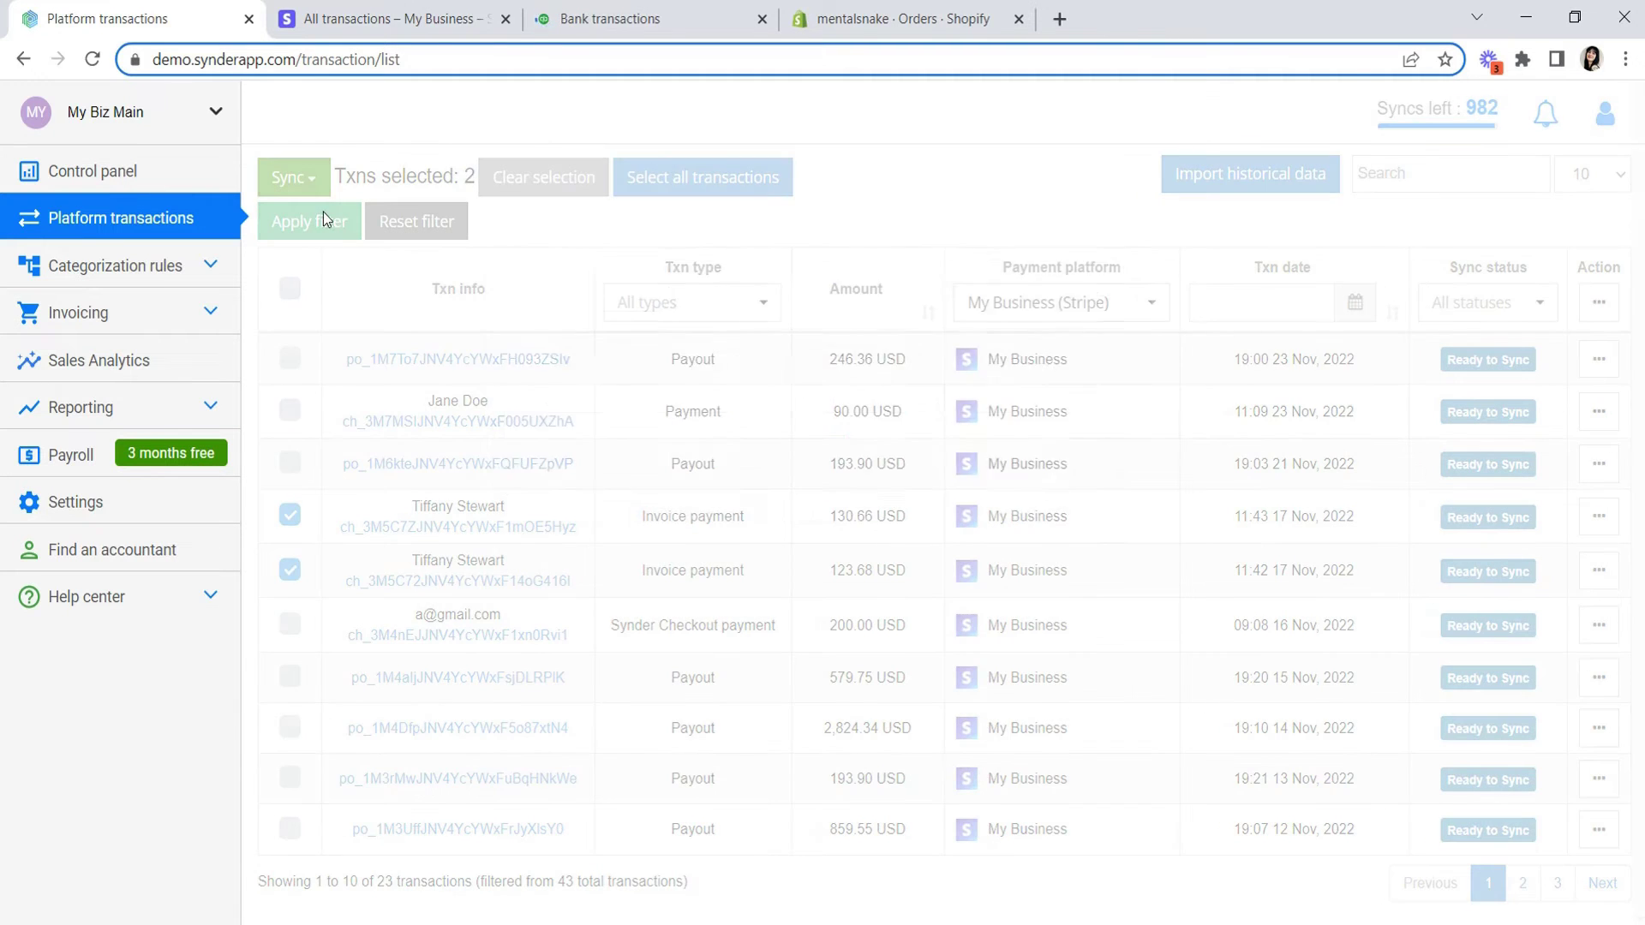
click(821, 456)
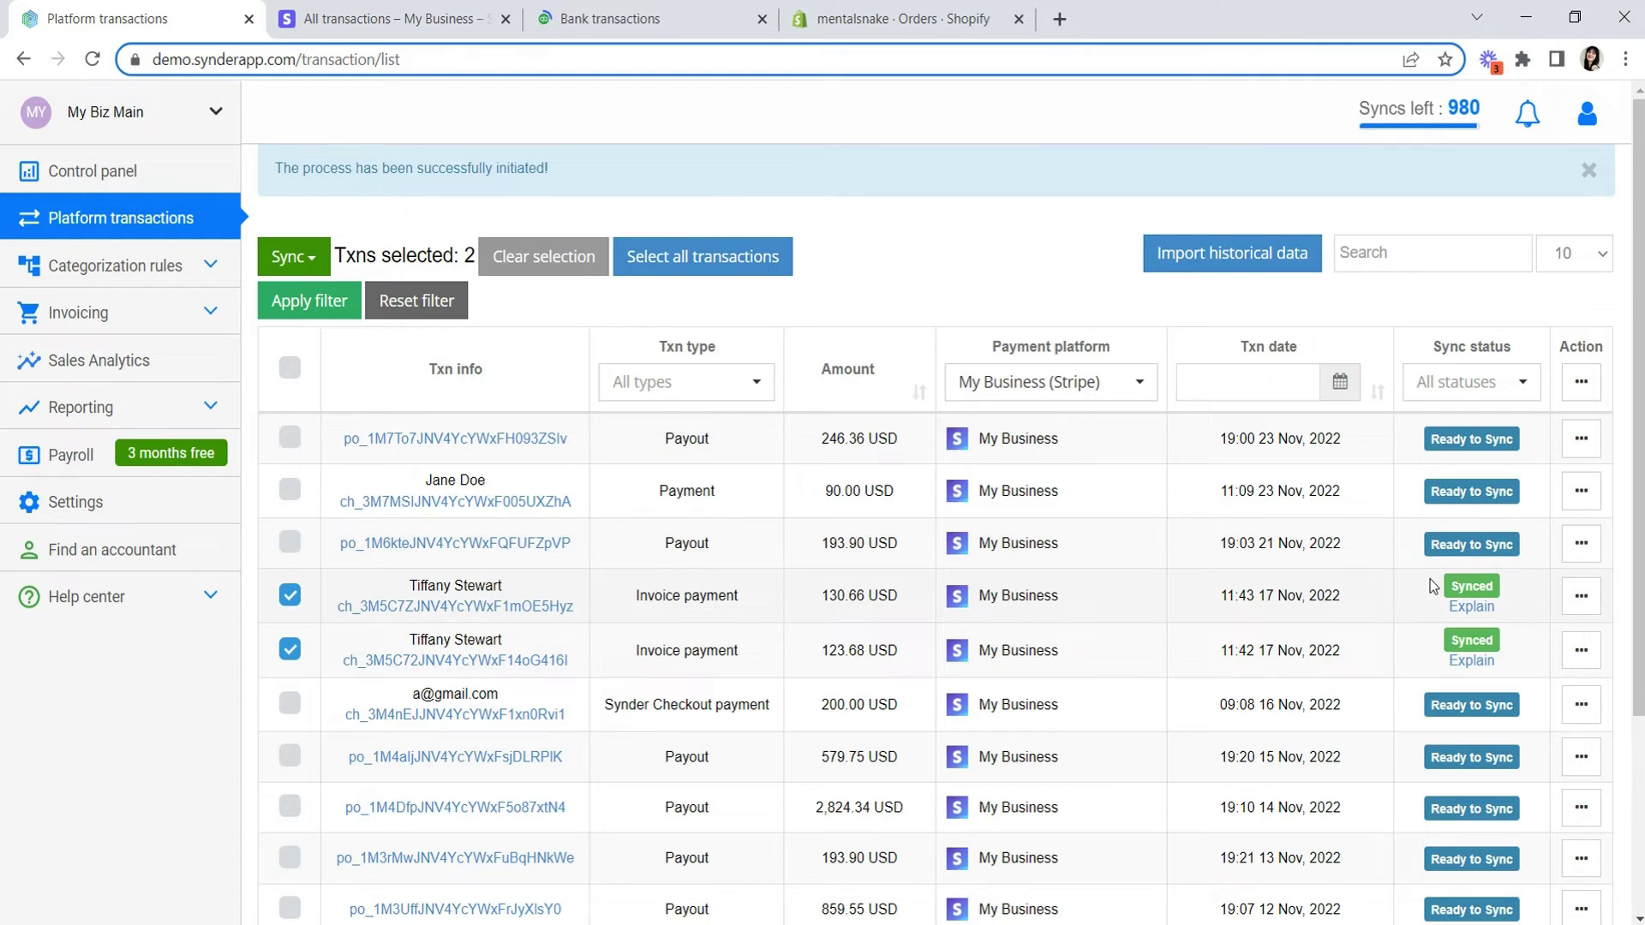
click(600, 18)
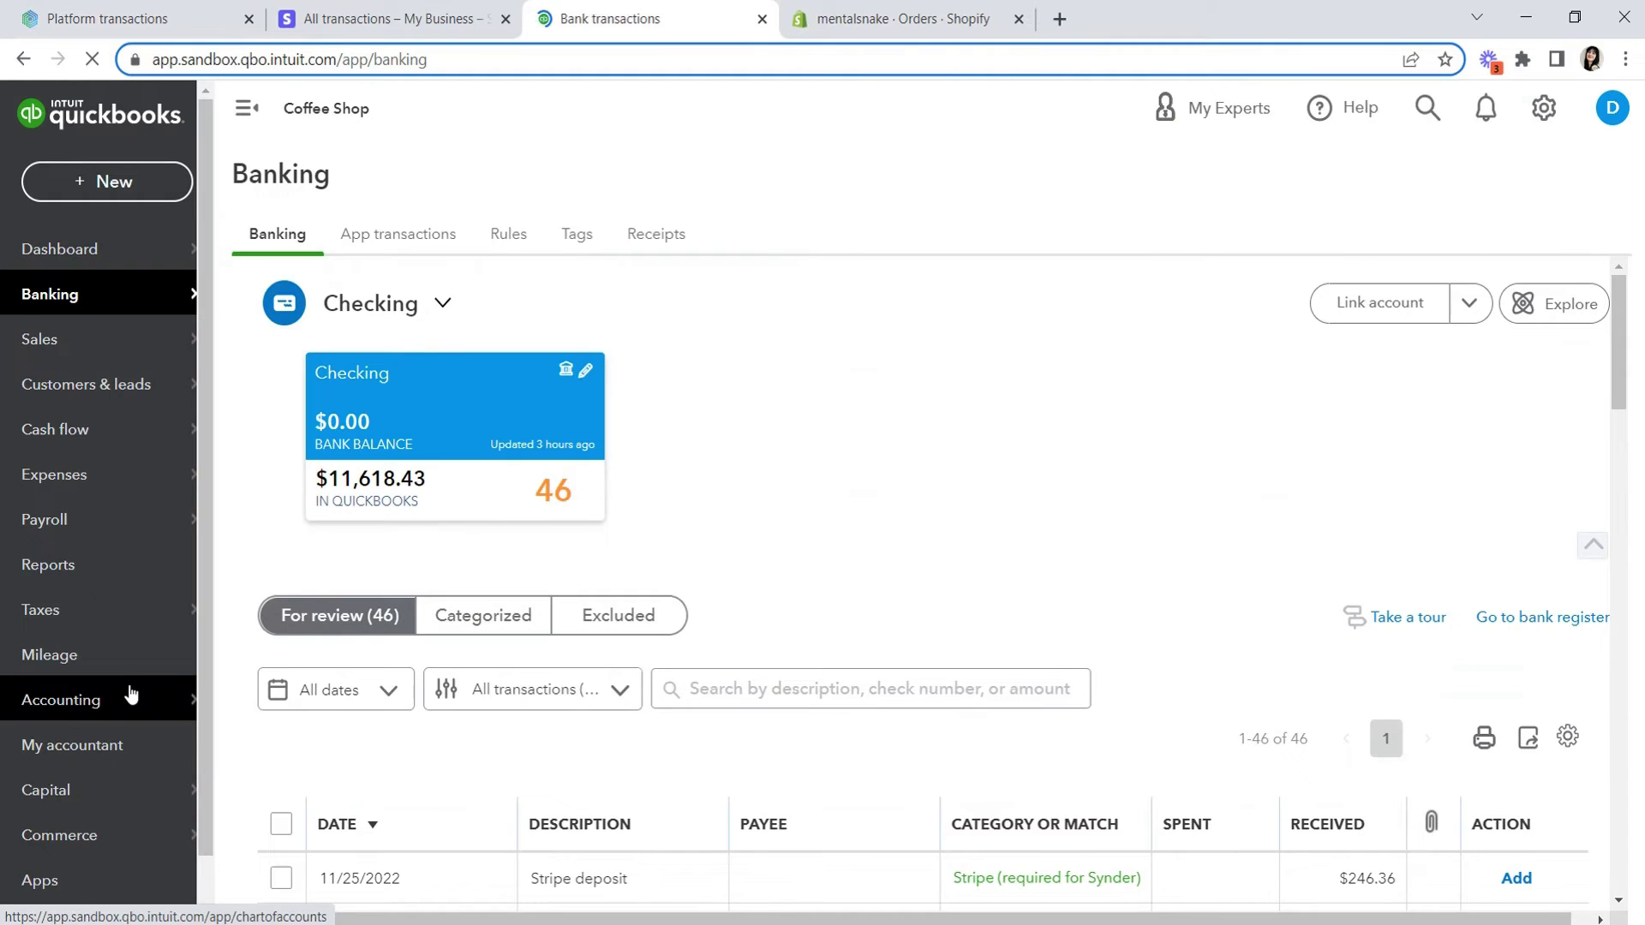
Step: Open the Chart of Accounts from the Accounting menu, showing Stripe (required for Synder) at 246.36
mouse_move(129, 693)
click(245, 698)
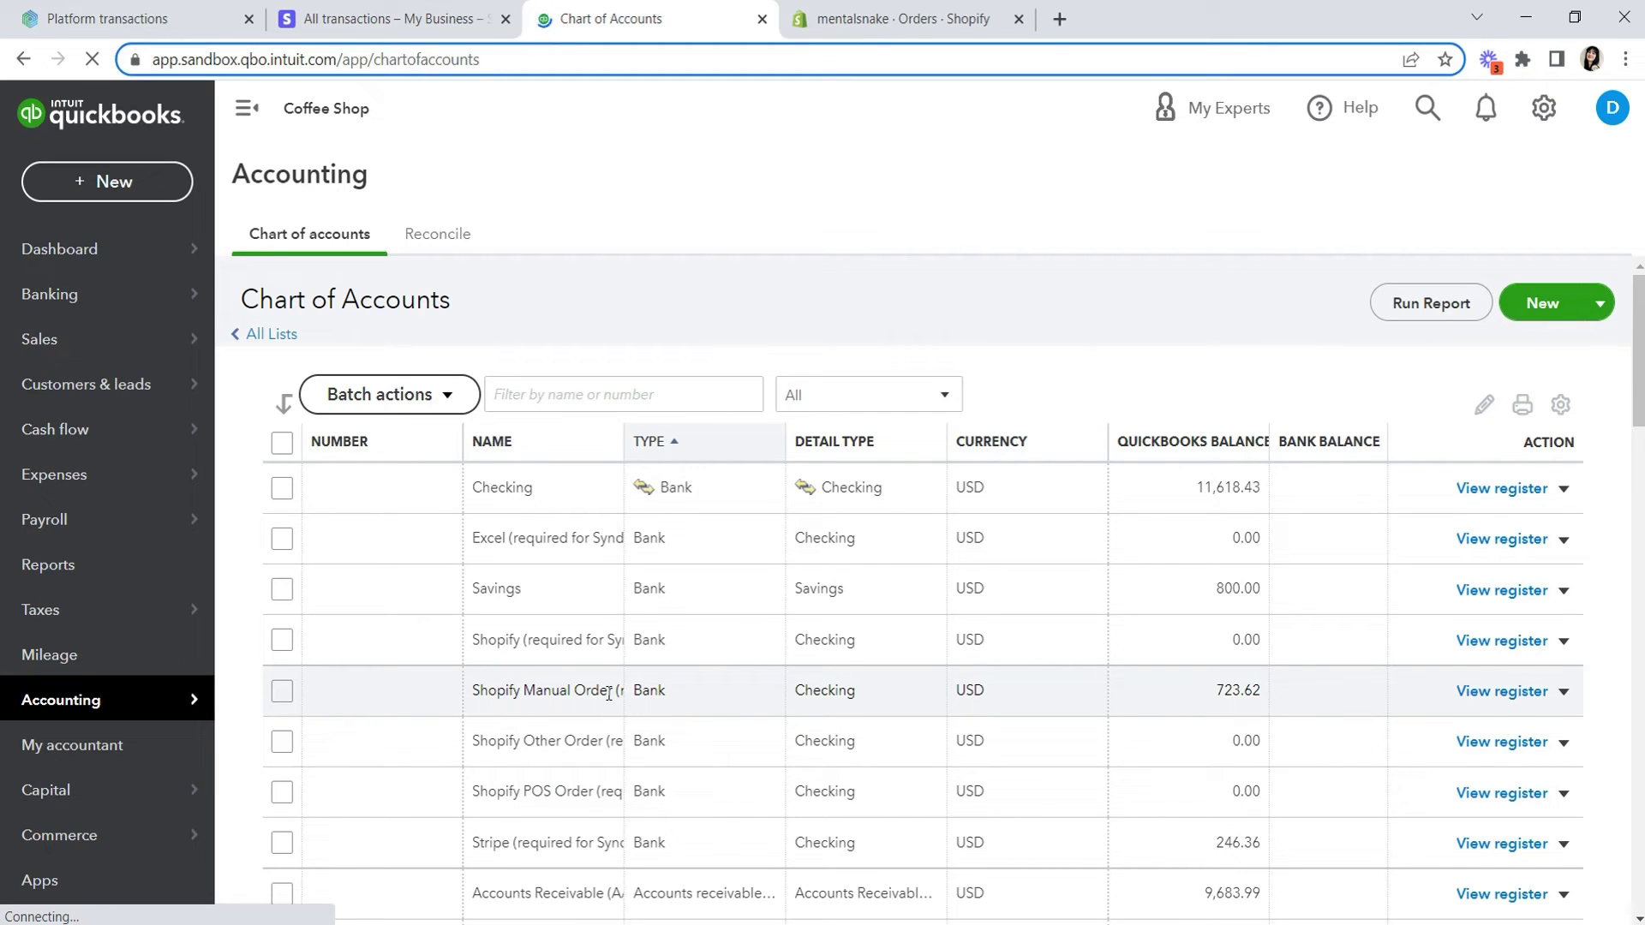
Step: Open the 130.66 USD payment's sync log and highlight the invoice, payment and expense entries
key(ctrl+1)
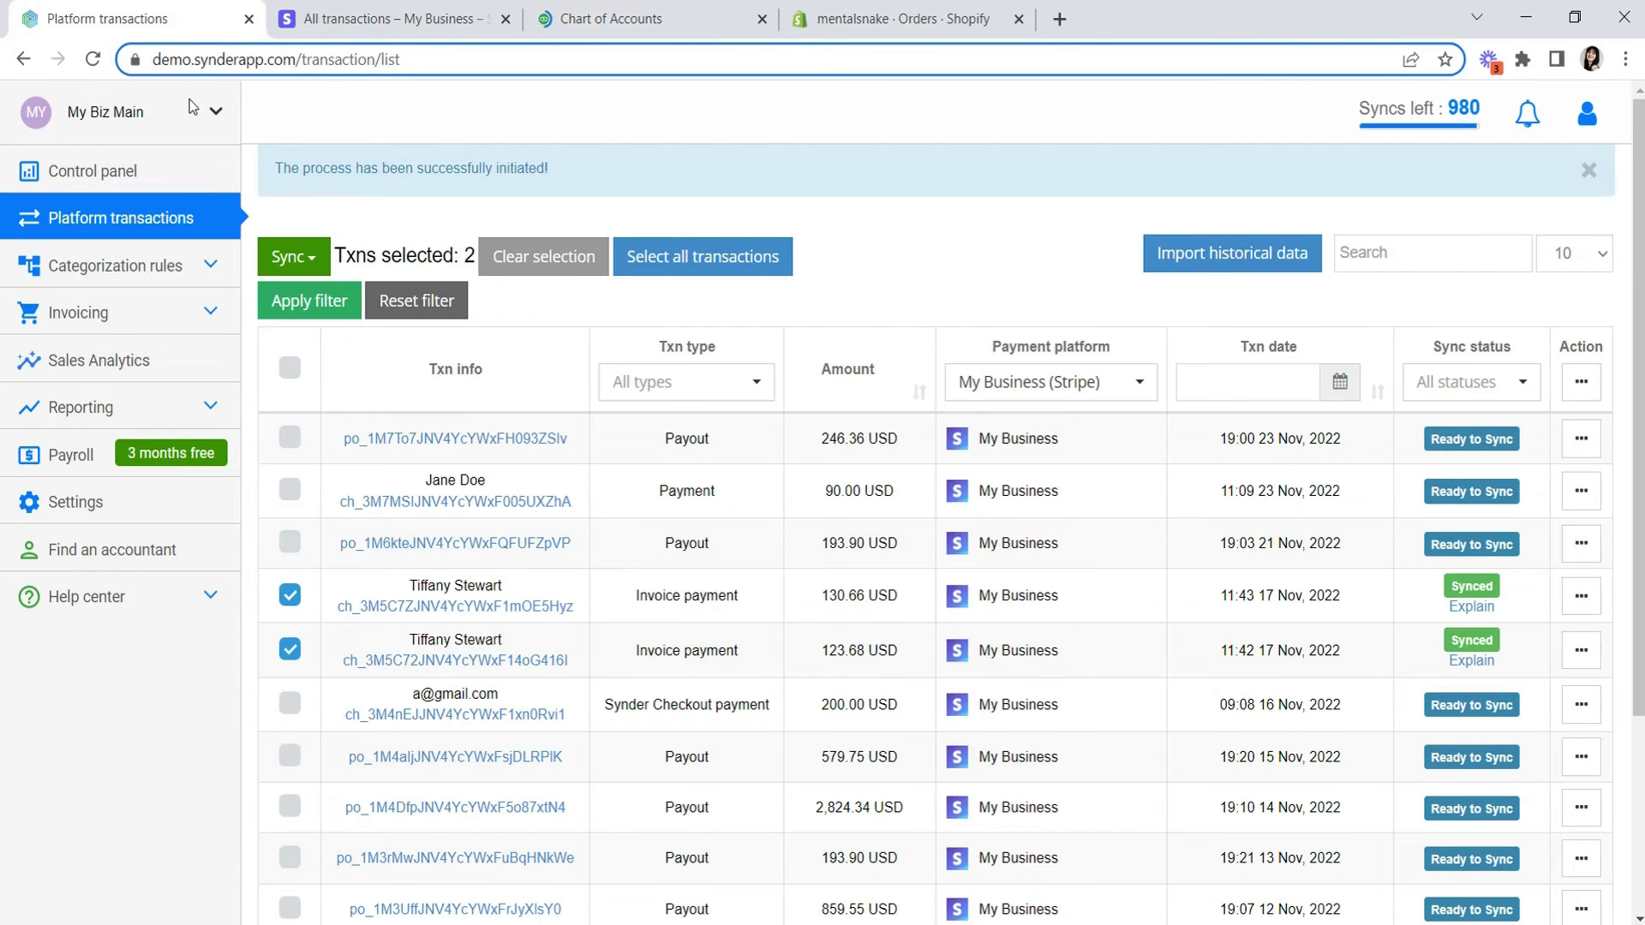
click(1473, 608)
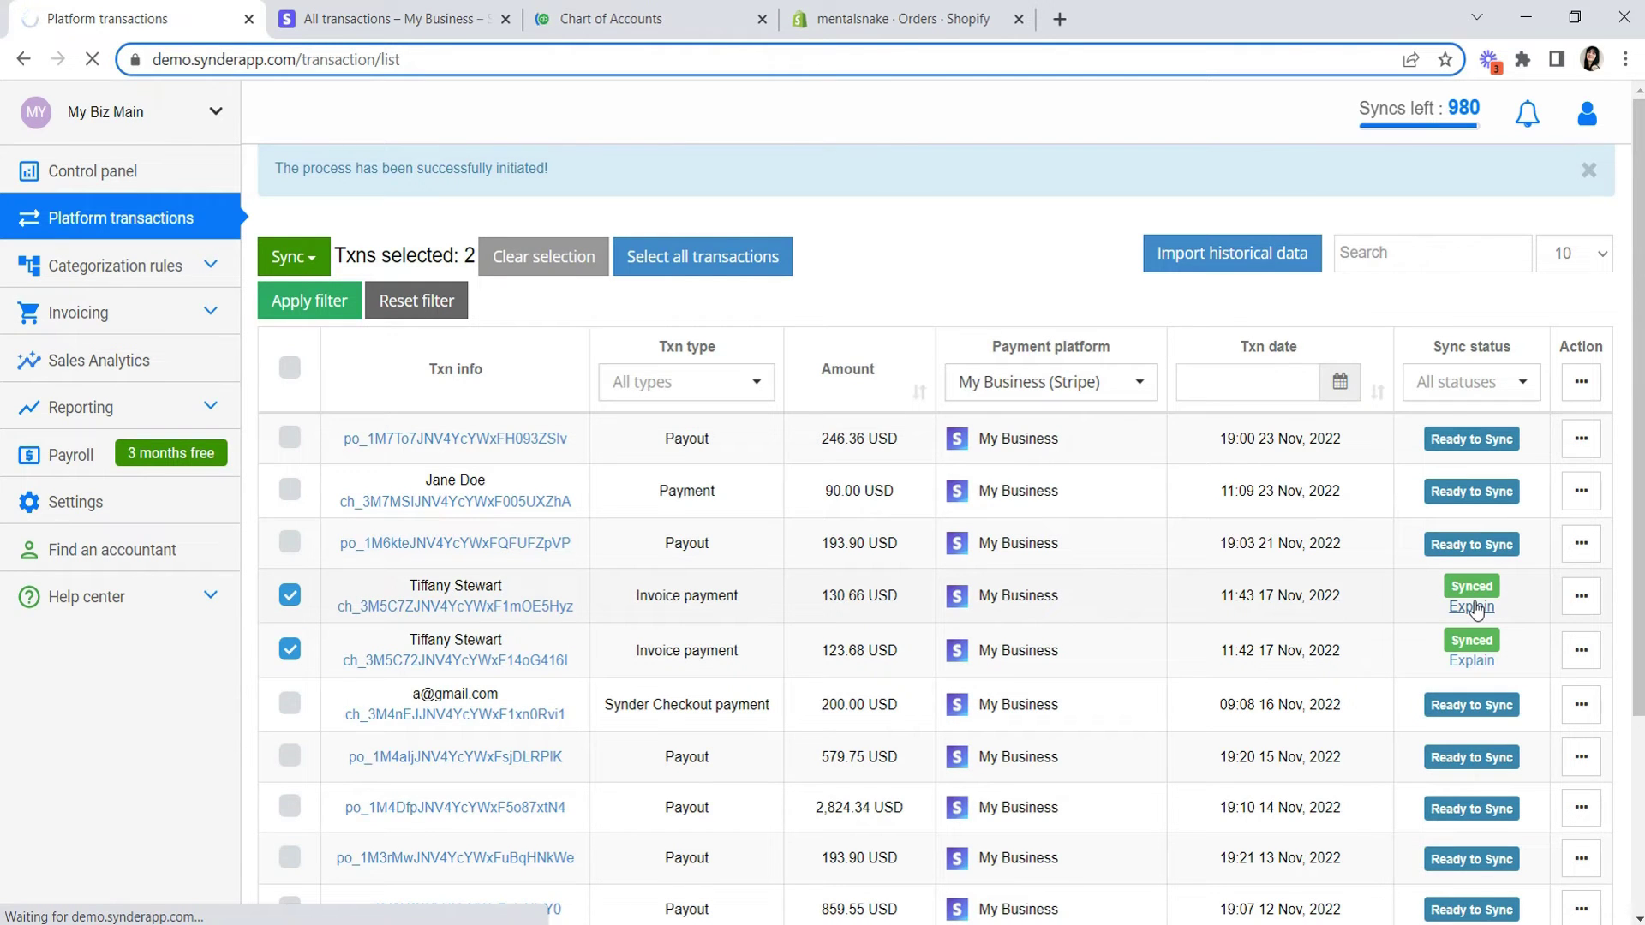
scroll(938, 619, down, 2)
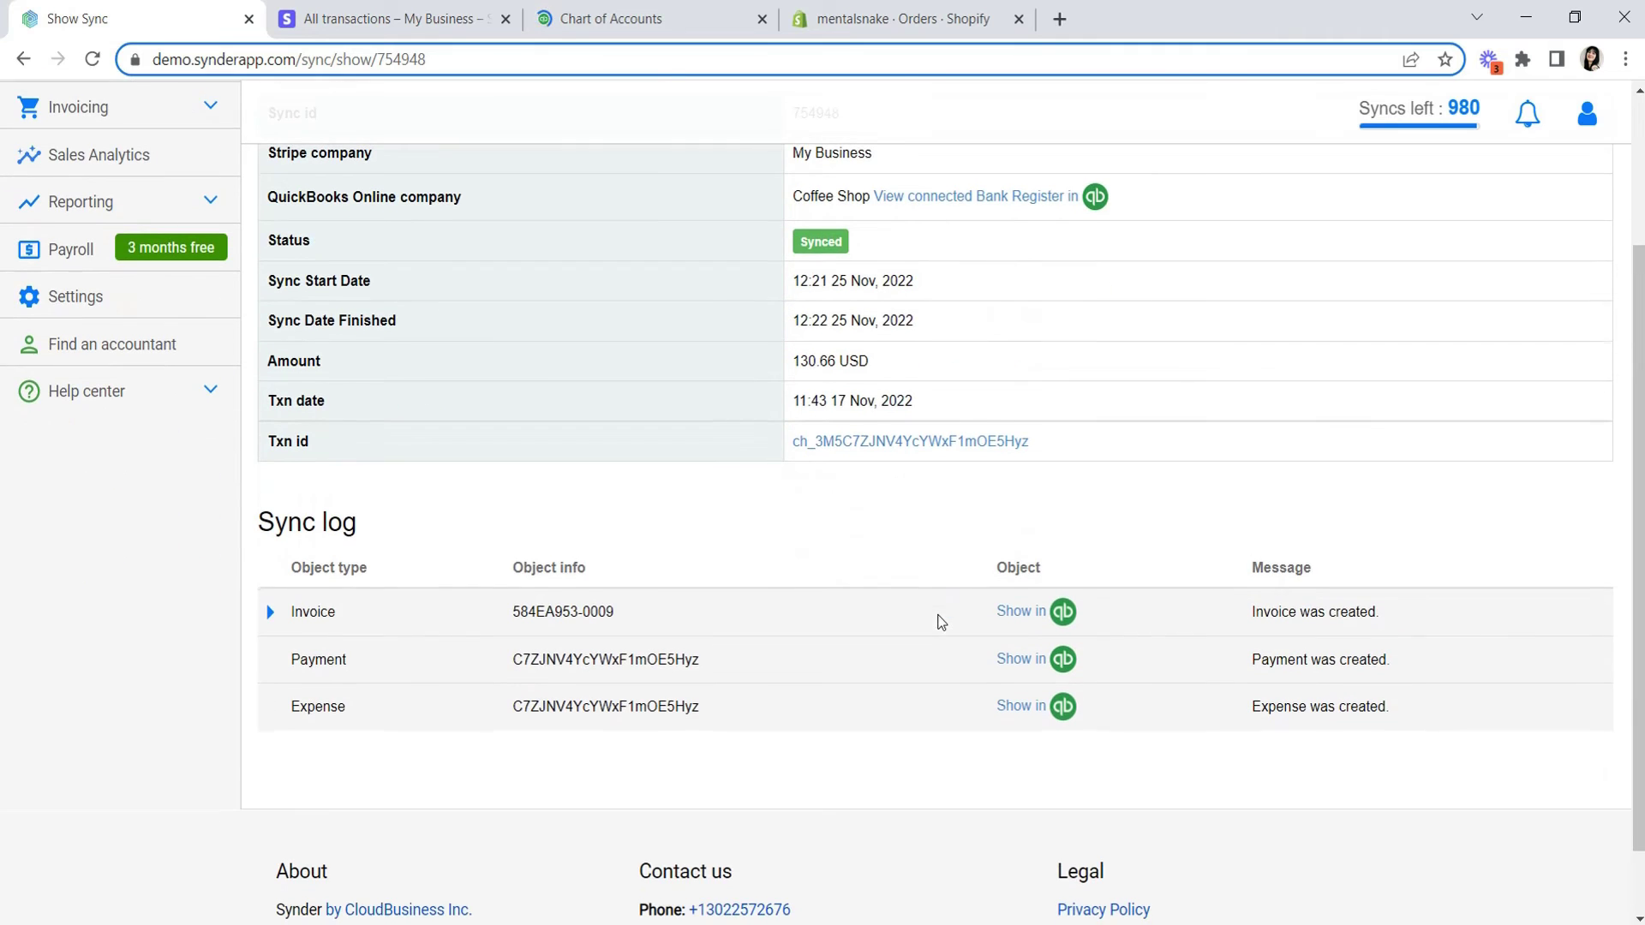
drag(289, 612, 763, 668)
drag(288, 707, 758, 709)
scroll(682, 423, up, 3)
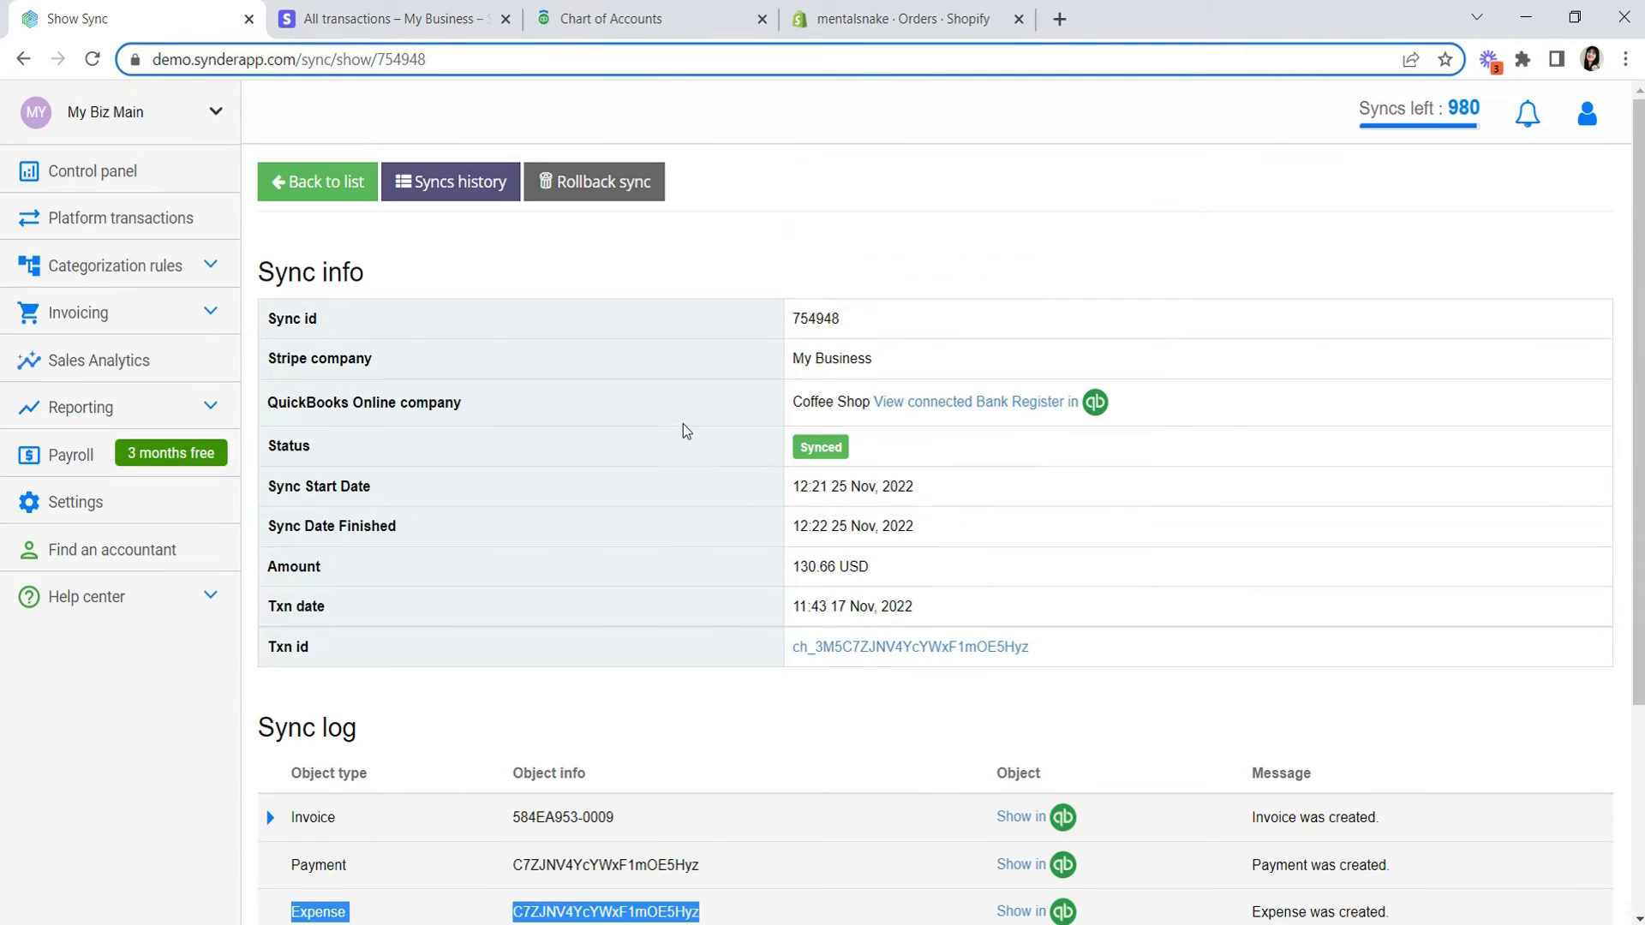
click(696, 3)
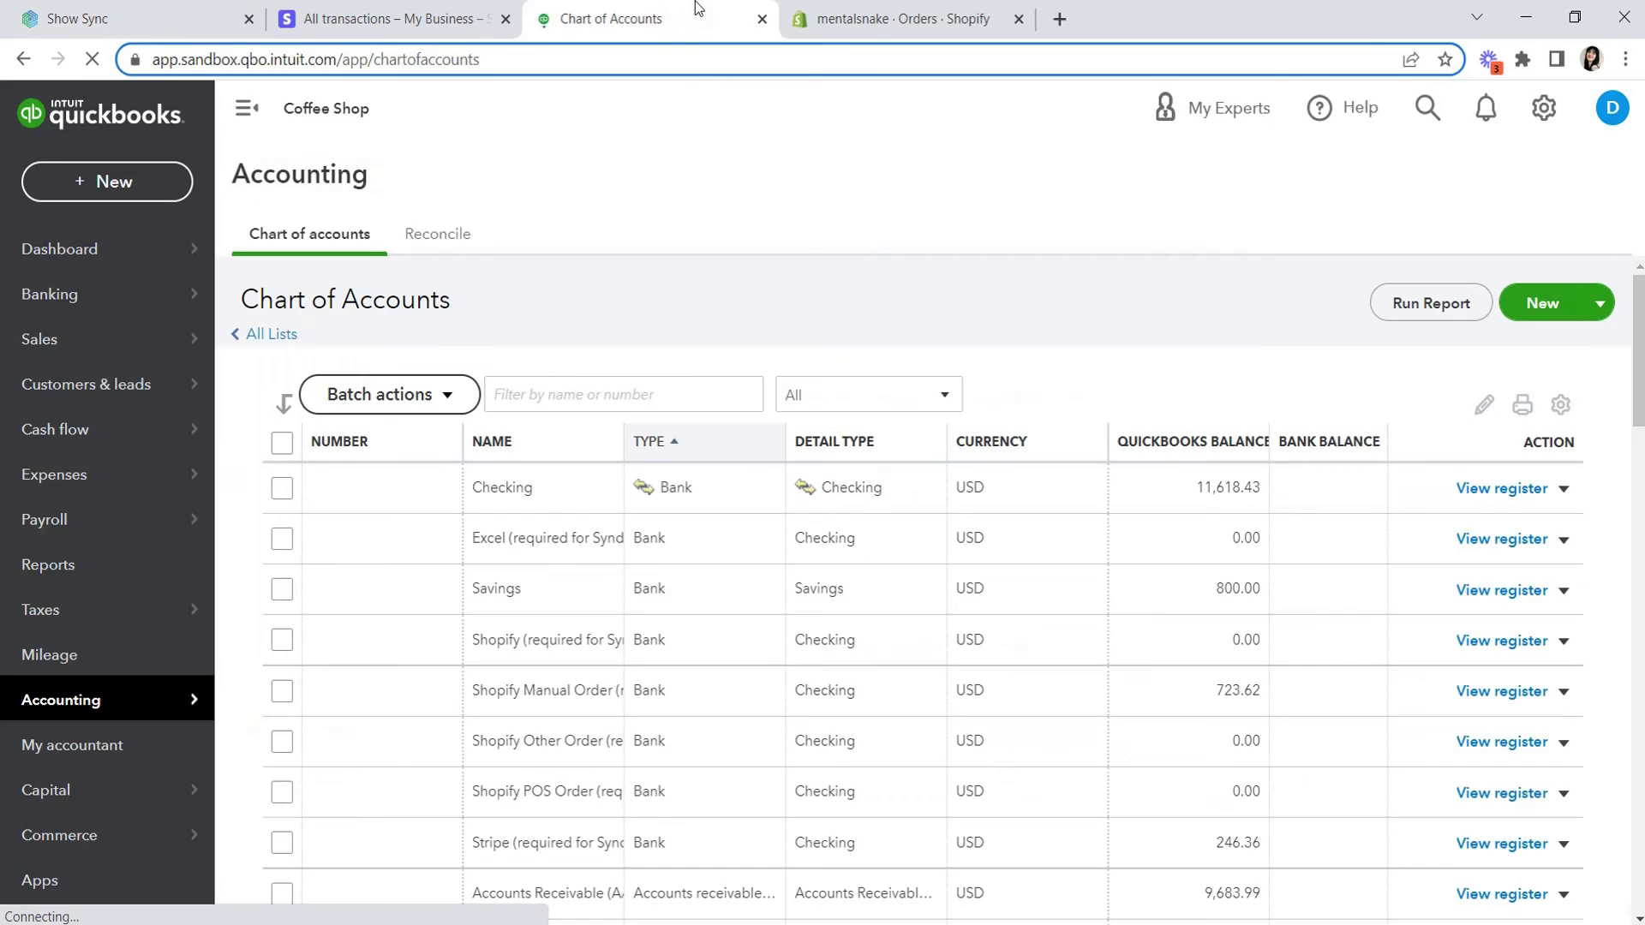
Step: Open the Stripe clearing account register, then the bank-feed review page listing Stripe deposits
click(1482, 845)
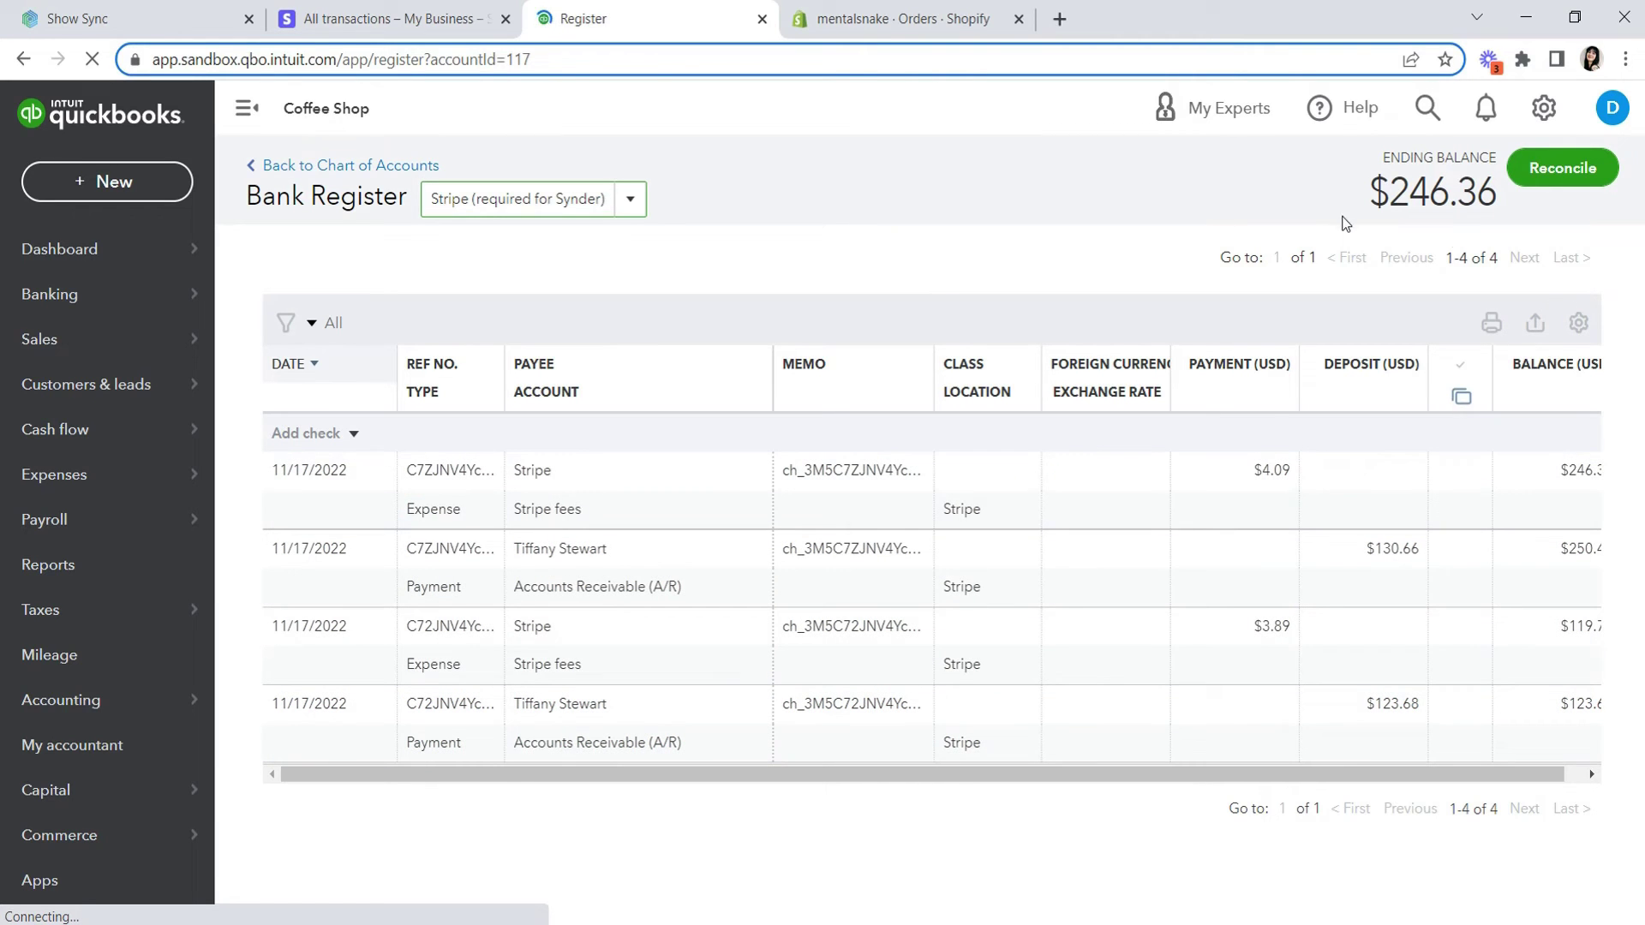
mouse_move(172, 294)
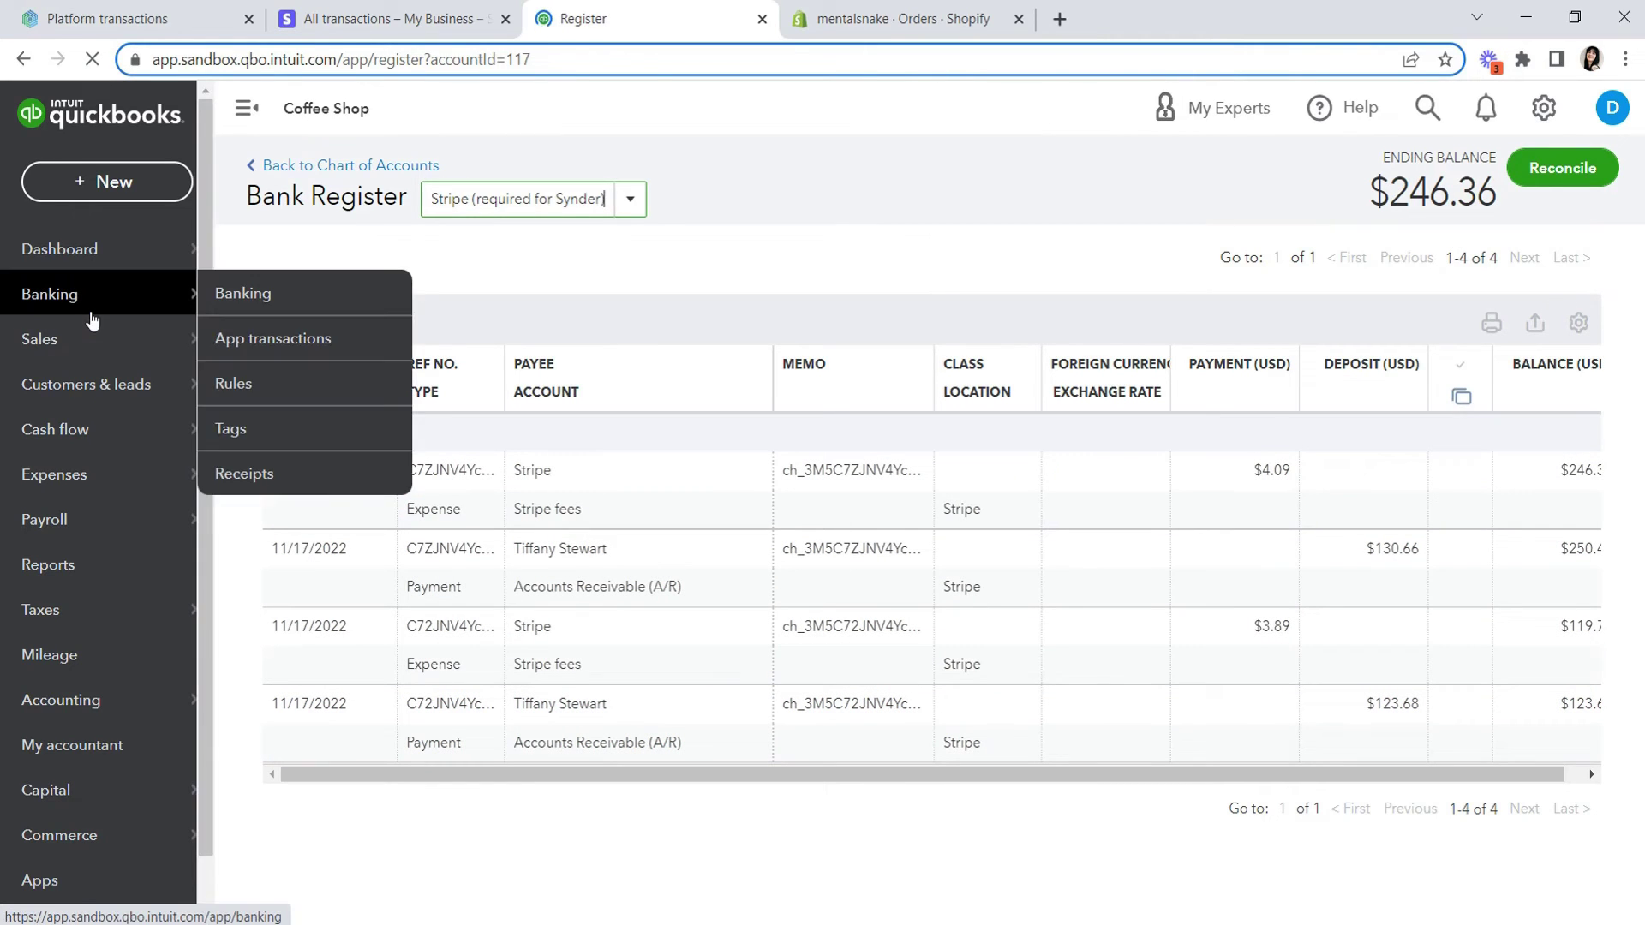
click(242, 294)
scroll(852, 392, down, 3)
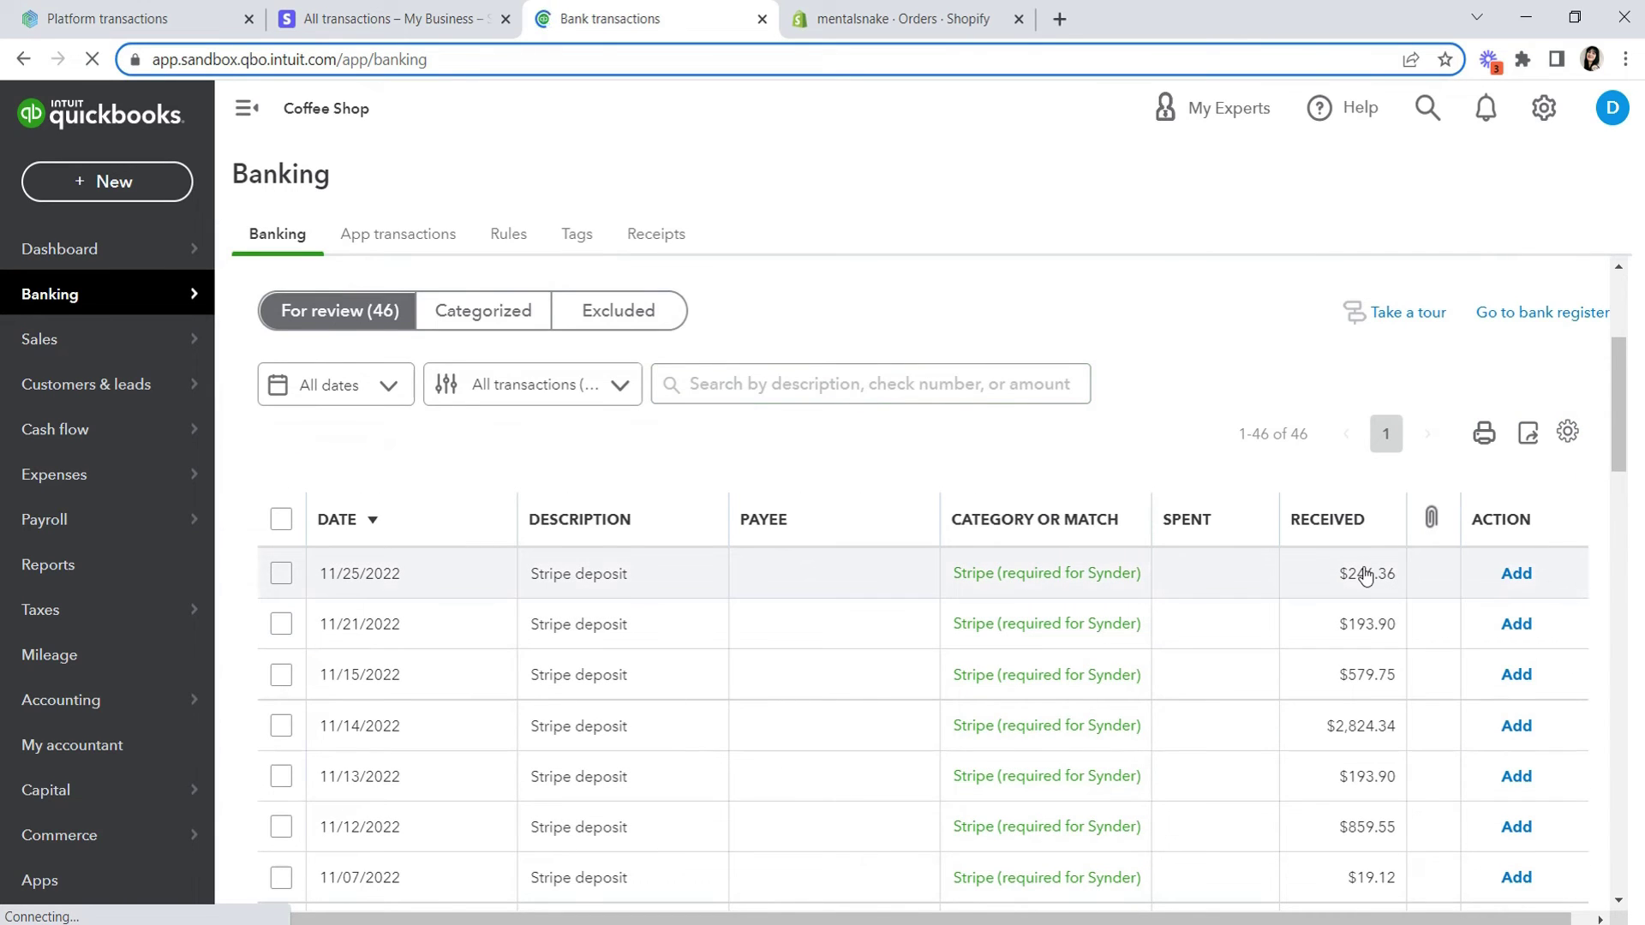
Step: In Synder, sync only the 246.36 USD Stripe payout to QuickBooks Online
click(128, 19)
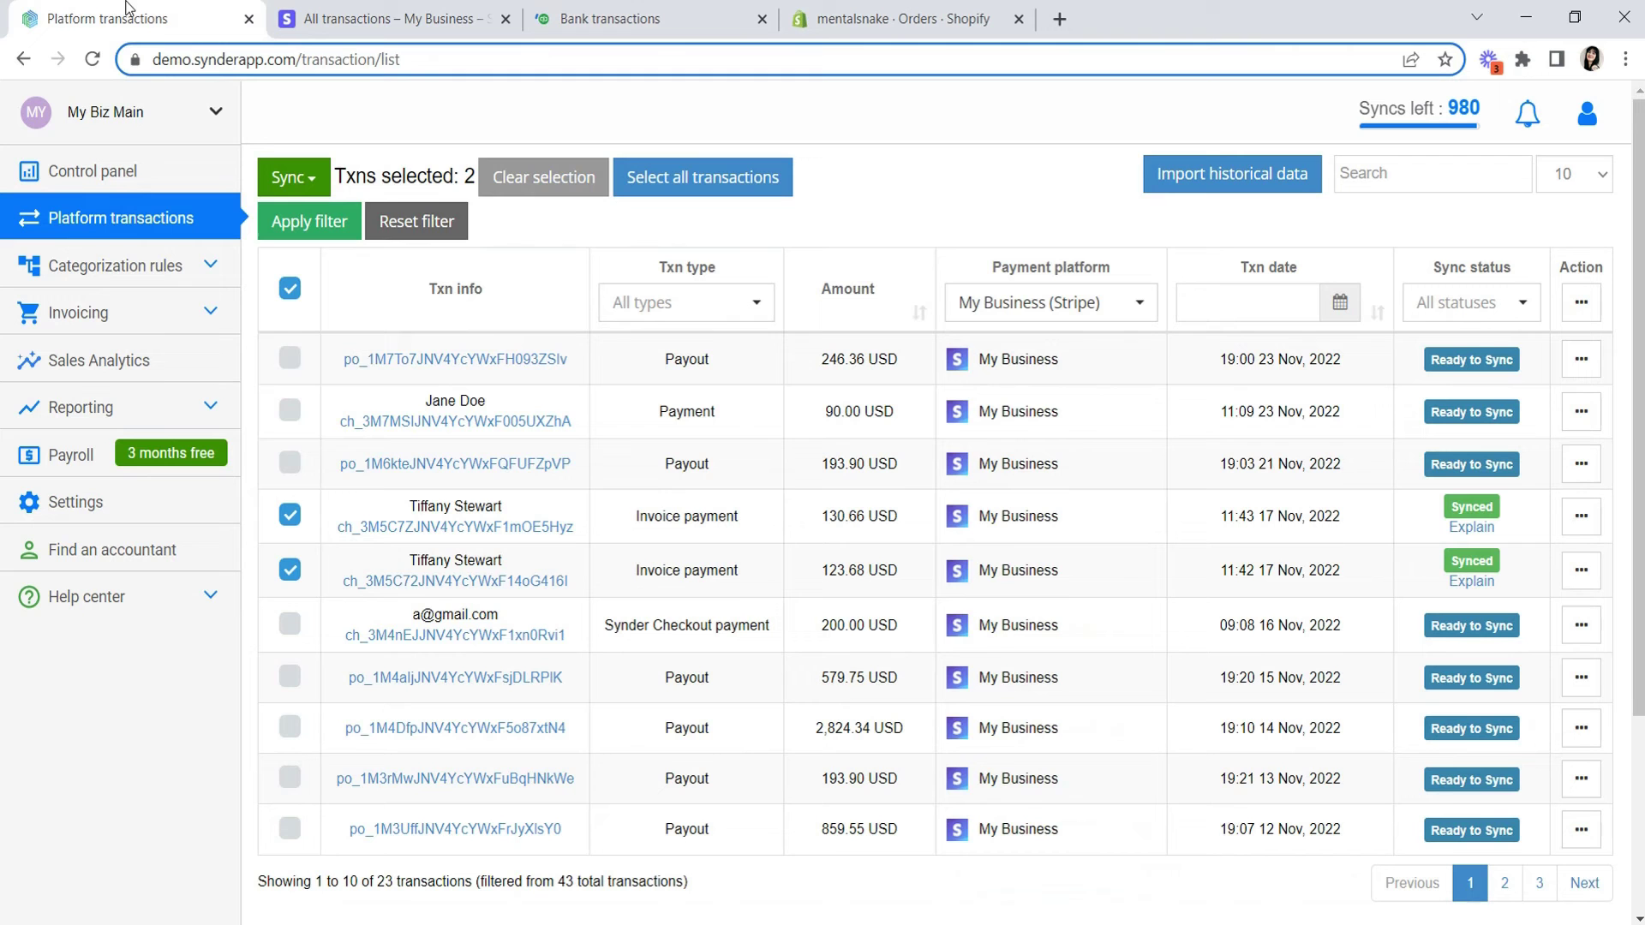
click(549, 177)
click(289, 359)
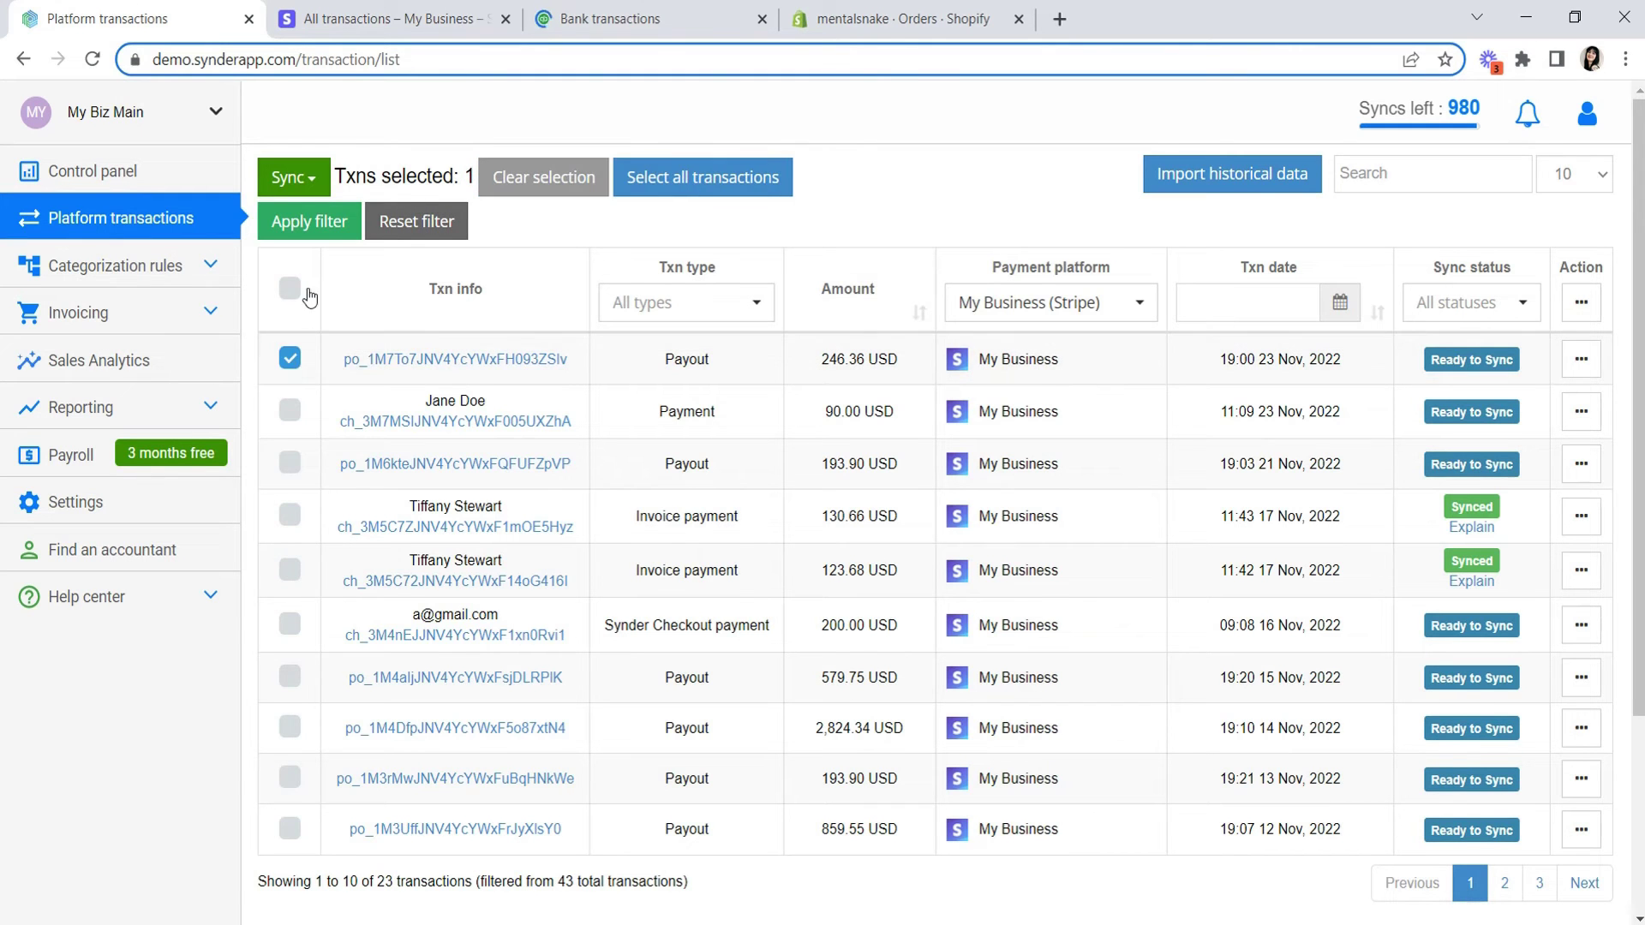
click(293, 177)
click(354, 216)
click(816, 452)
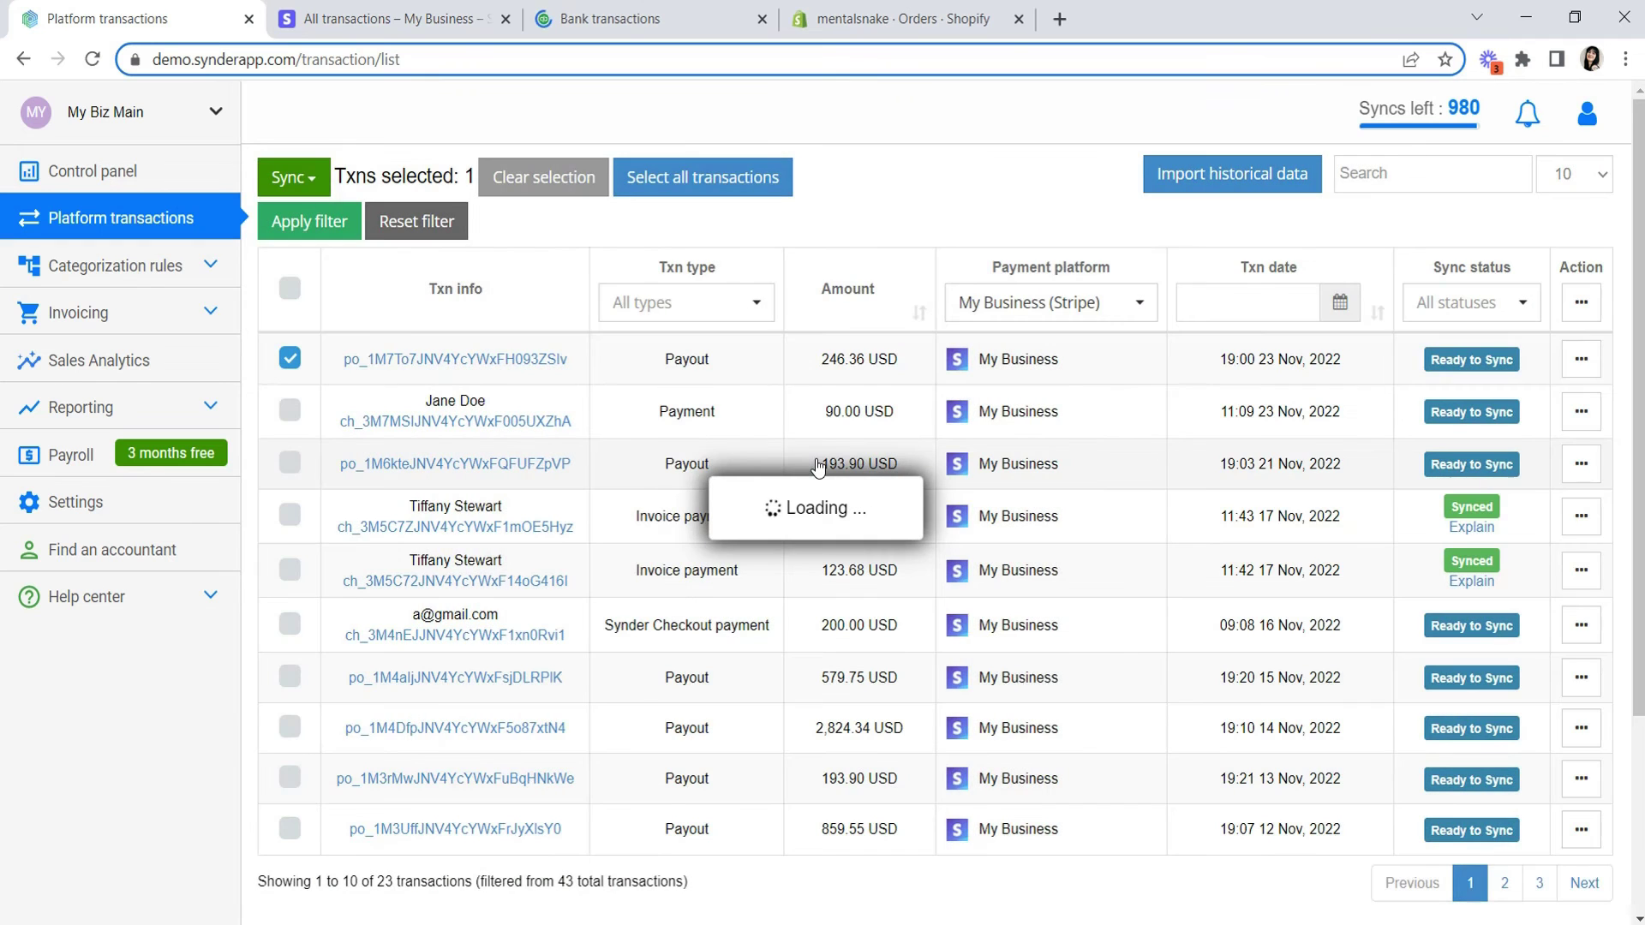
click(672, 15)
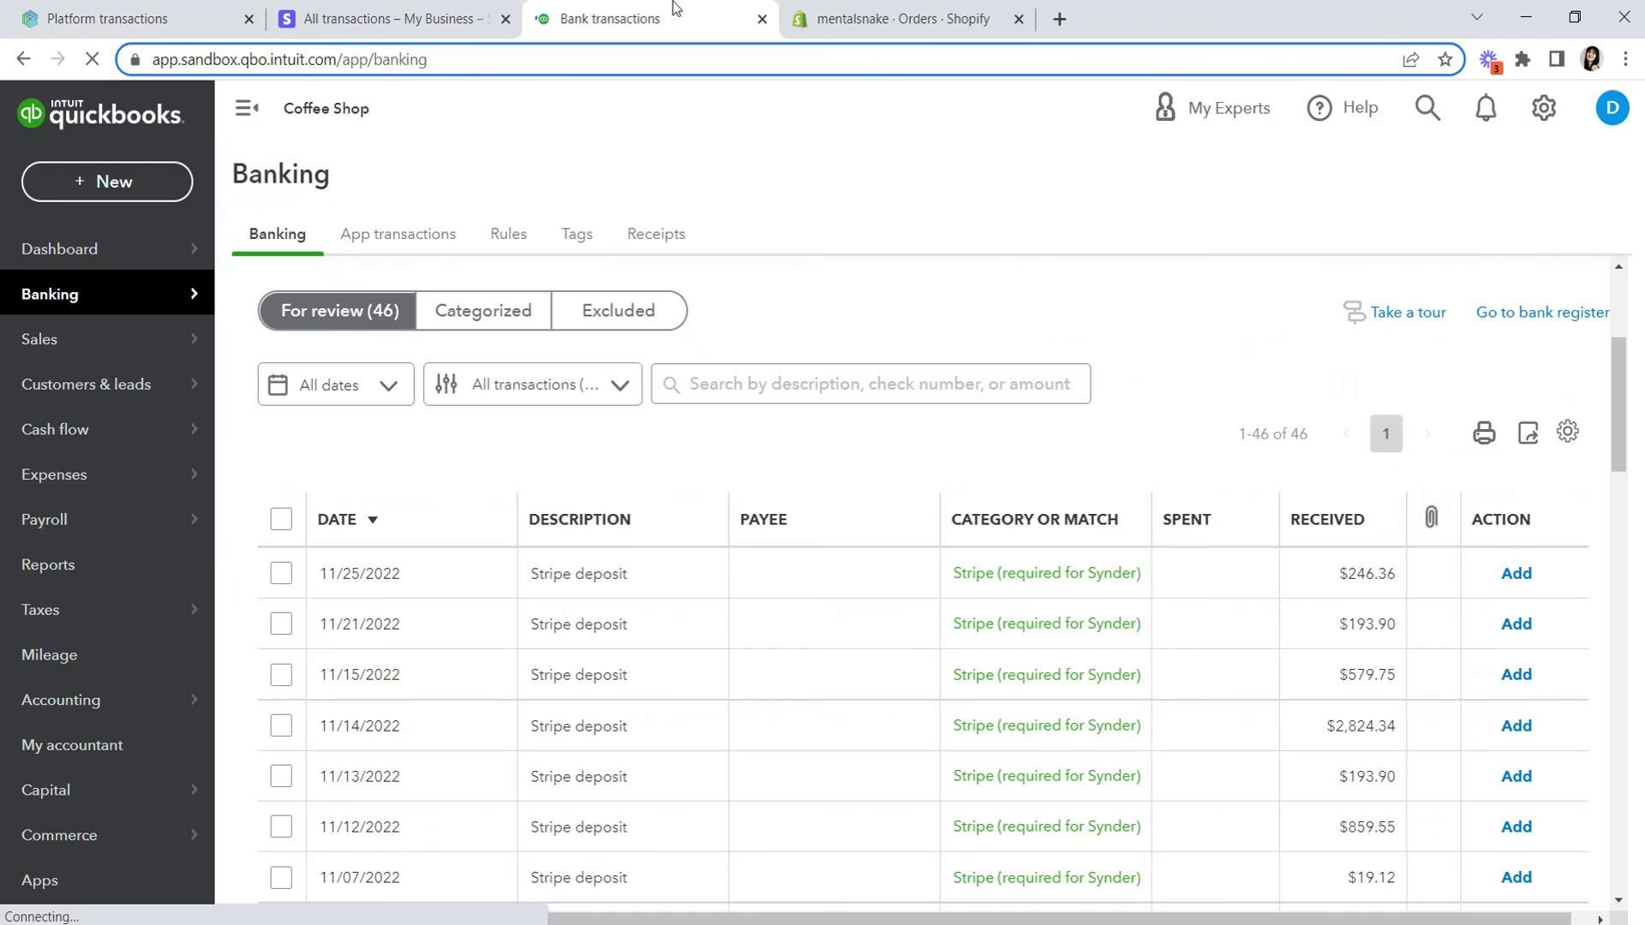
Step: Match the 11/25 $246.36 deposit, then verify Stripe's 0.00 balance and its 246.36 transfer entry
click(91, 58)
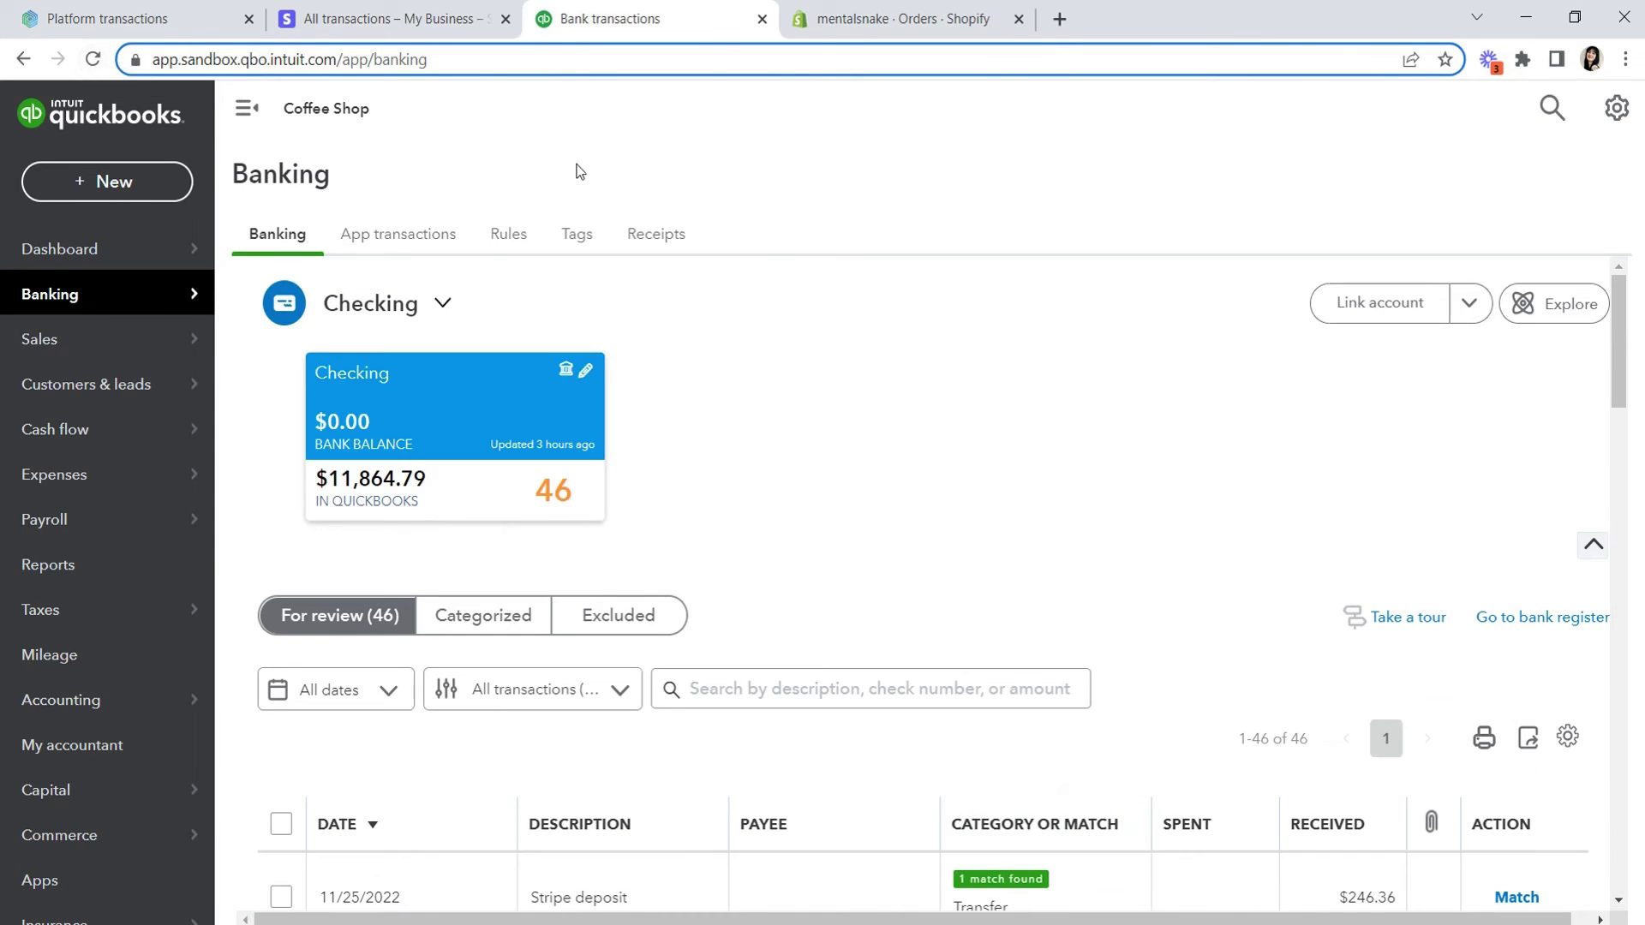
click(1523, 505)
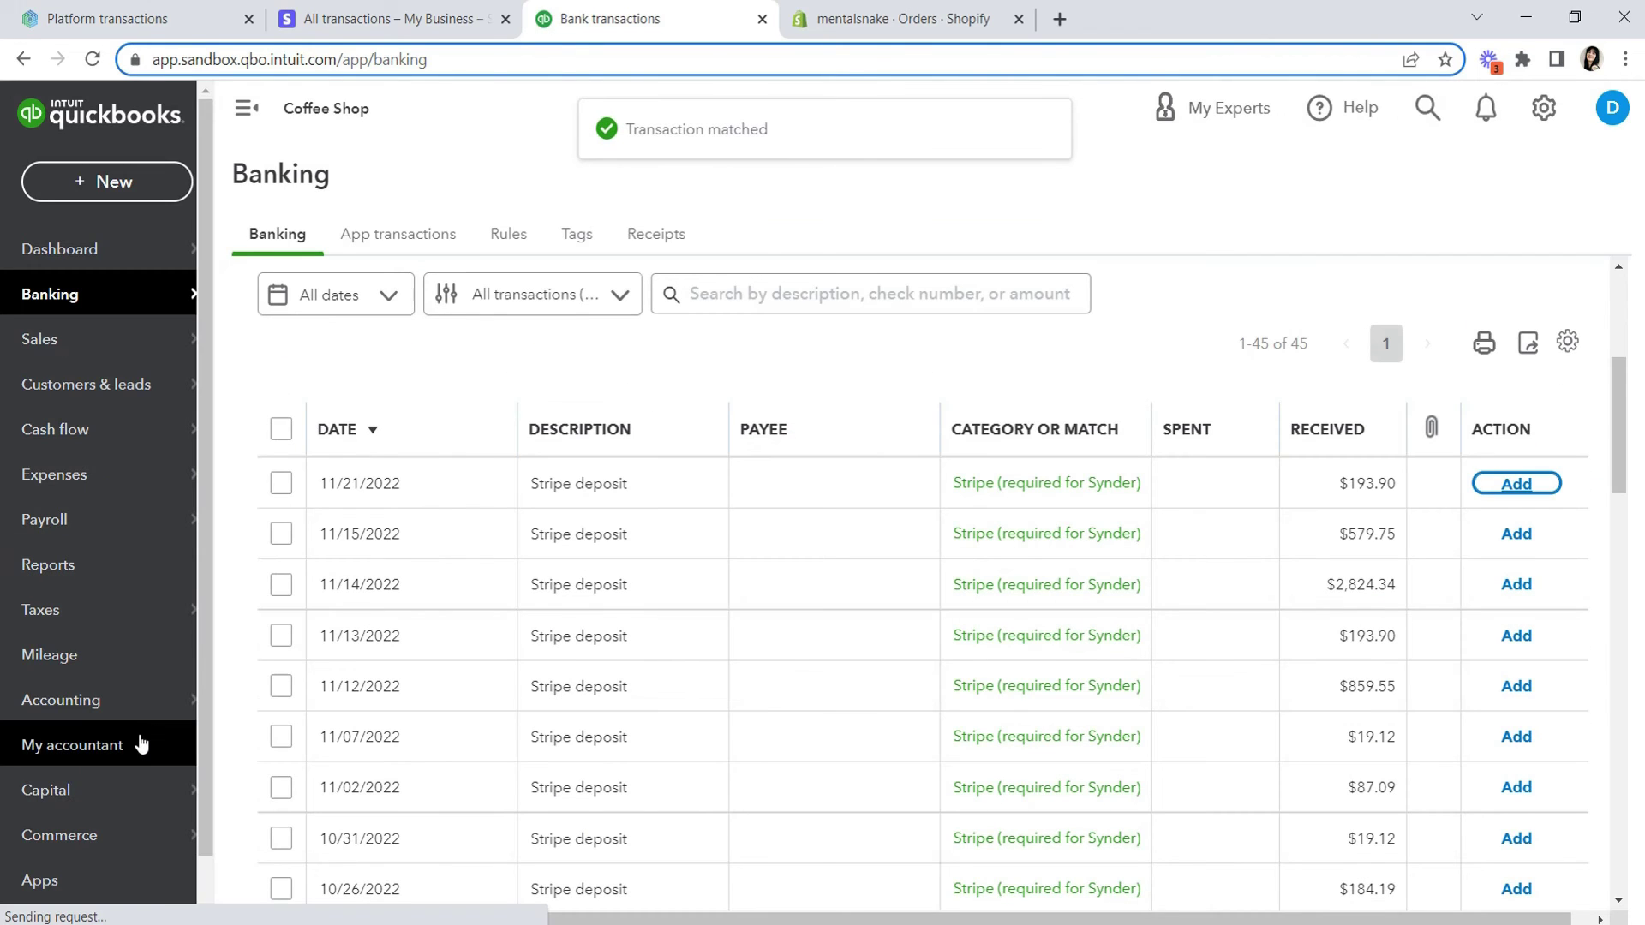
mouse_move(100, 698)
click(242, 697)
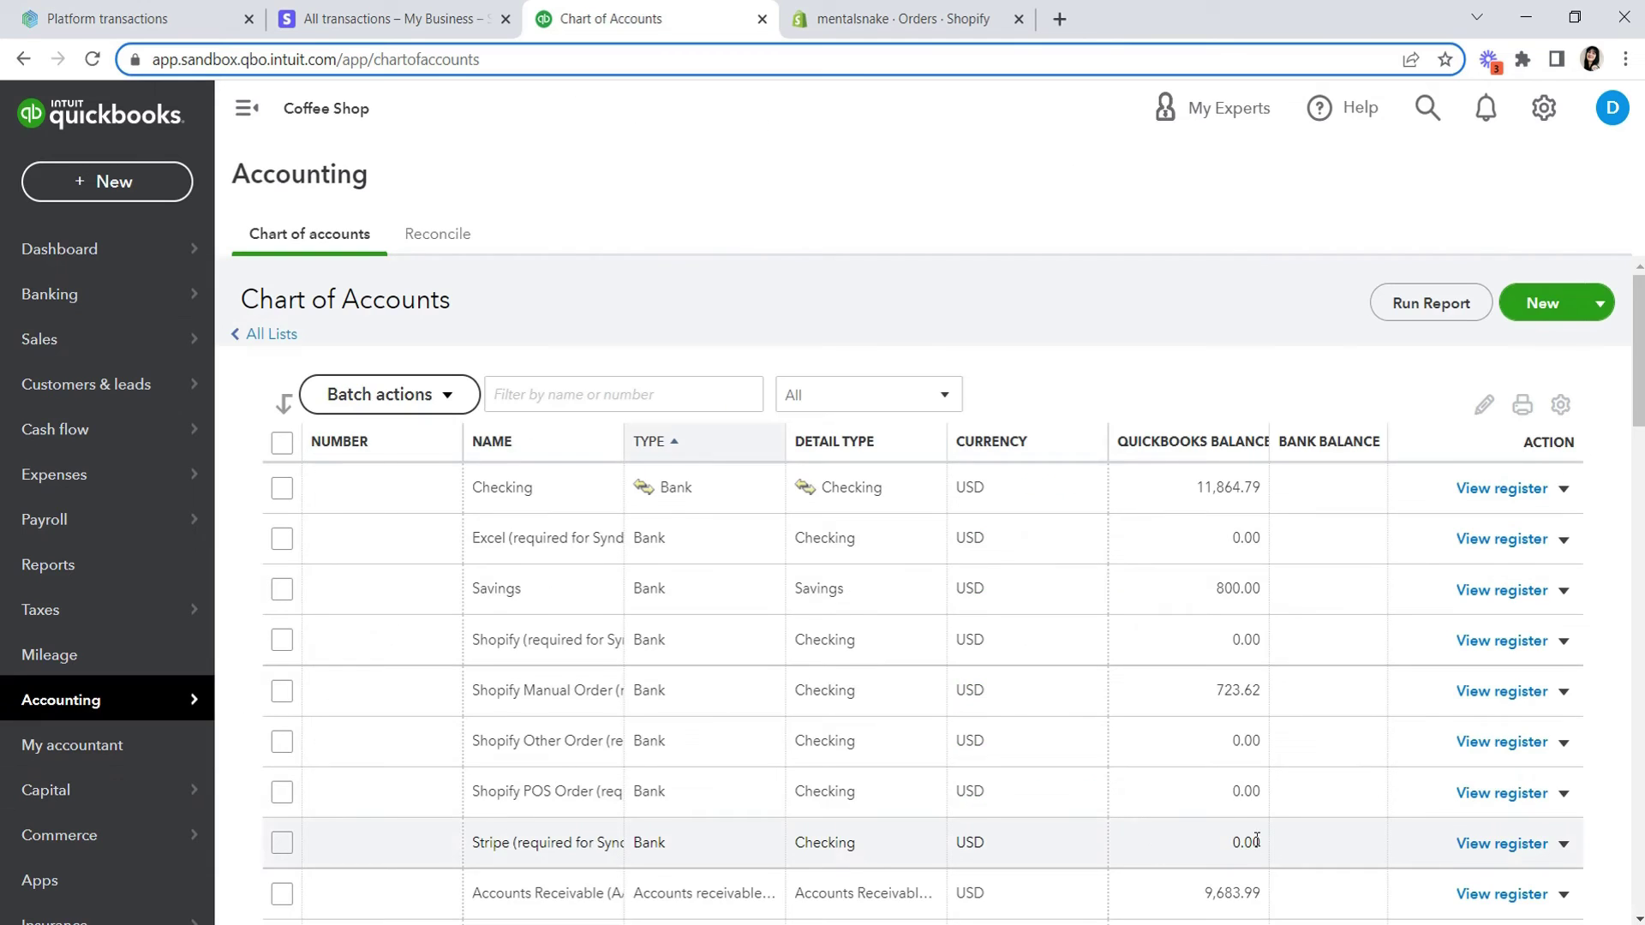
drag(1233, 847, 1274, 848)
click(1491, 845)
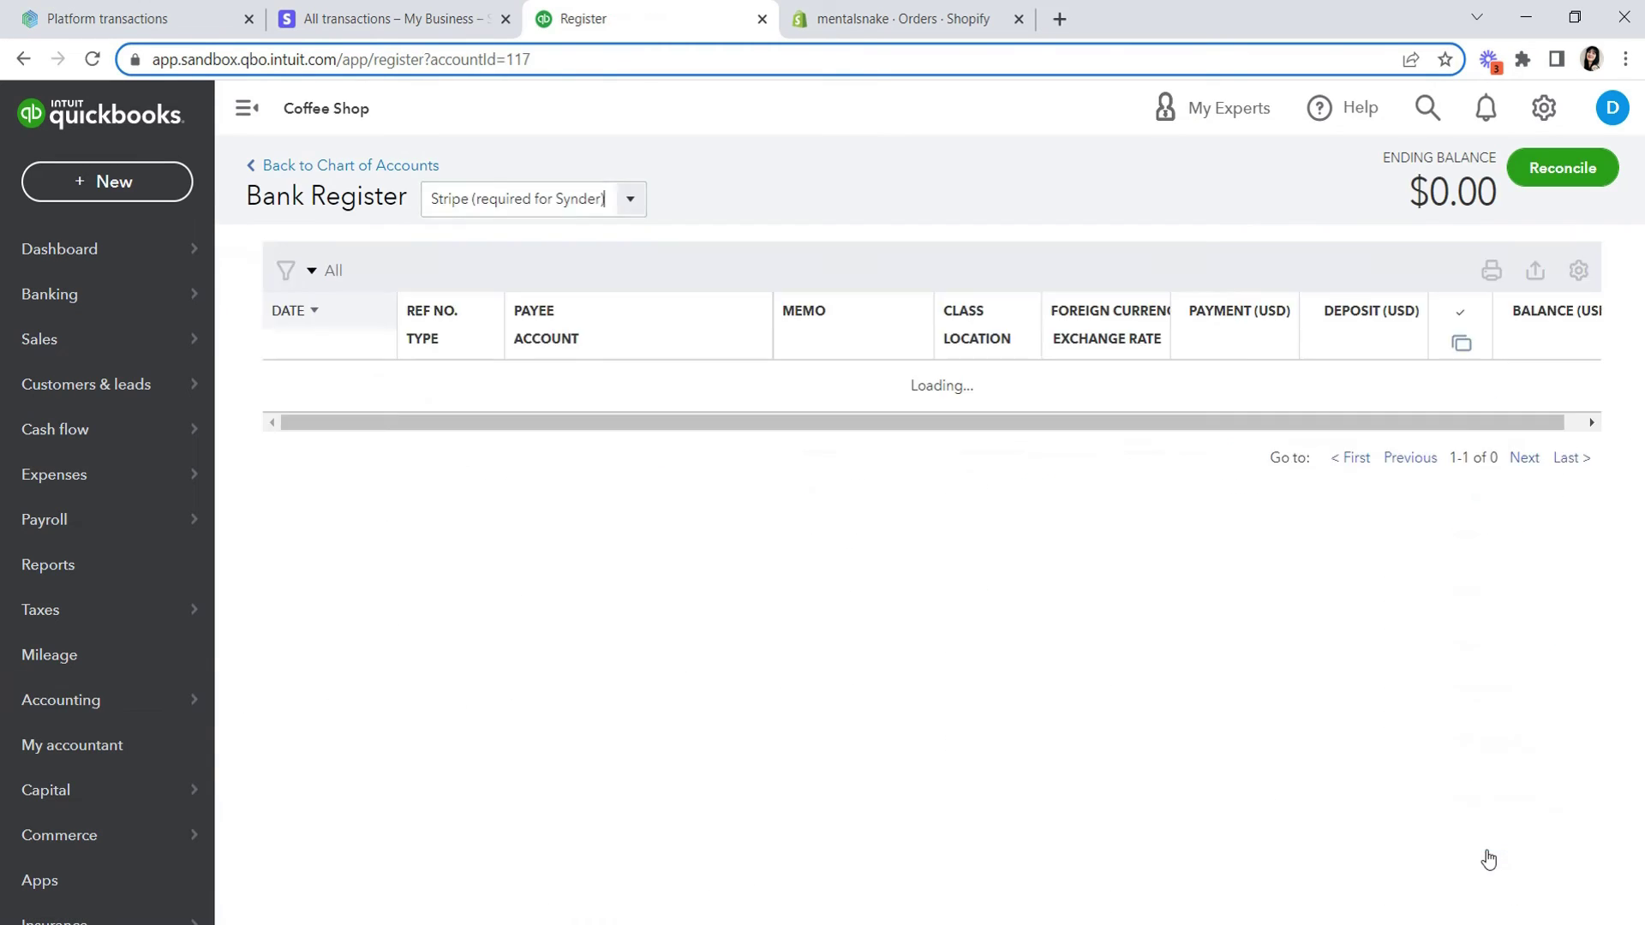
click(573, 521)
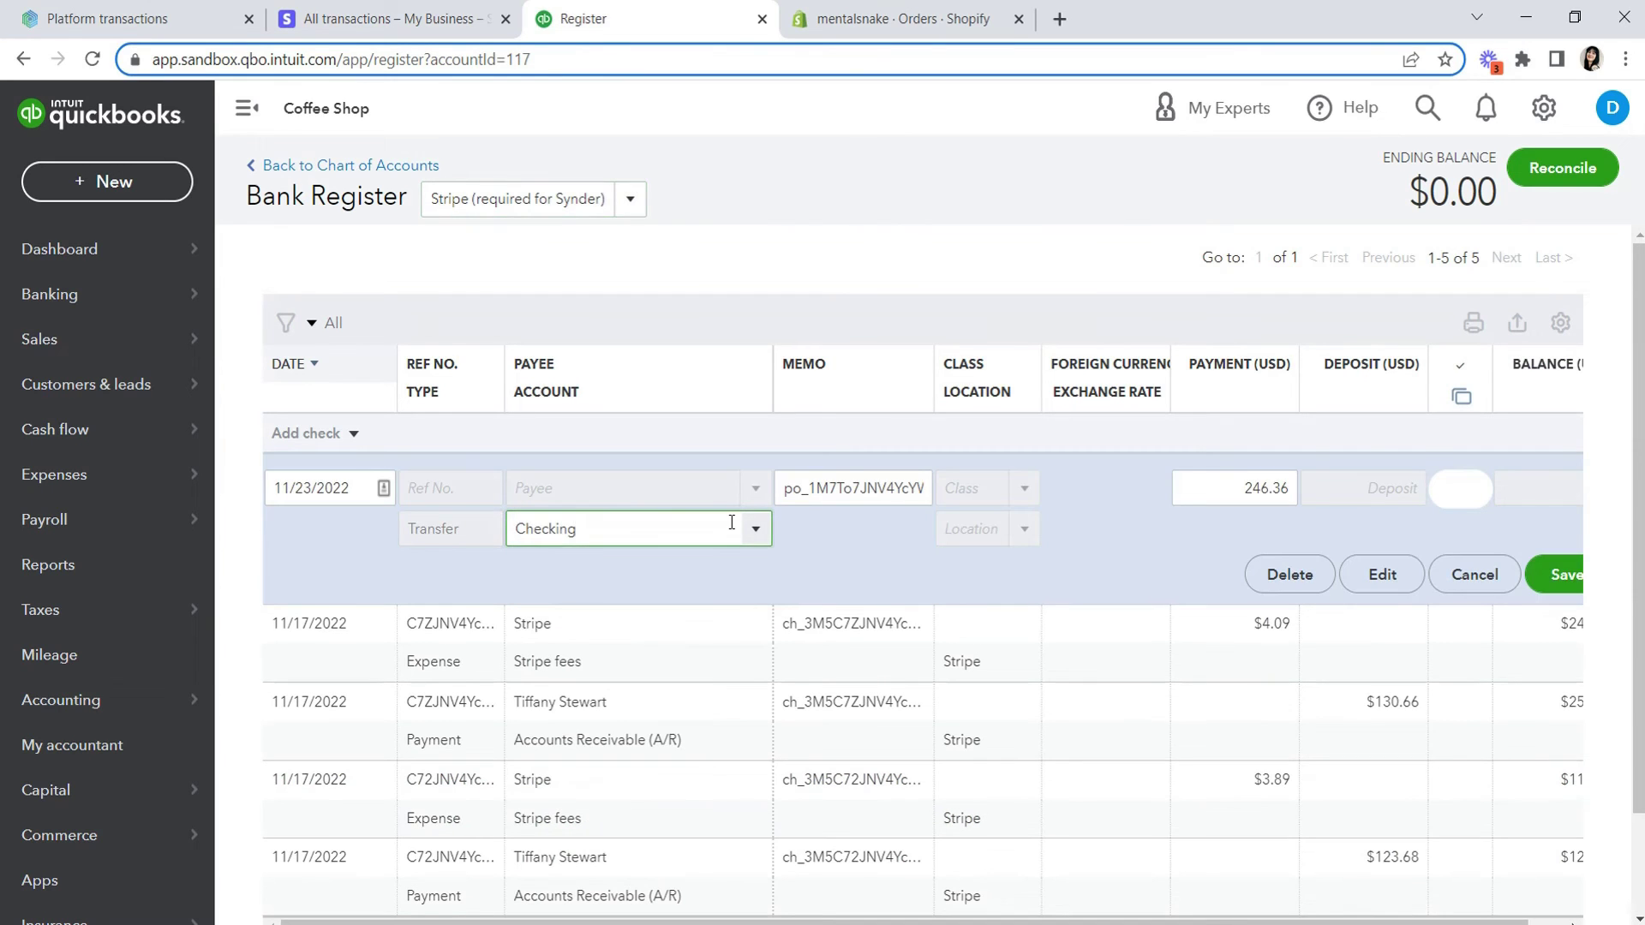
click(165, 8)
Step: Select all 23 transactions except the synced 246.36 payout and the 130.66 and 123.68 invoice payments
click(289, 440)
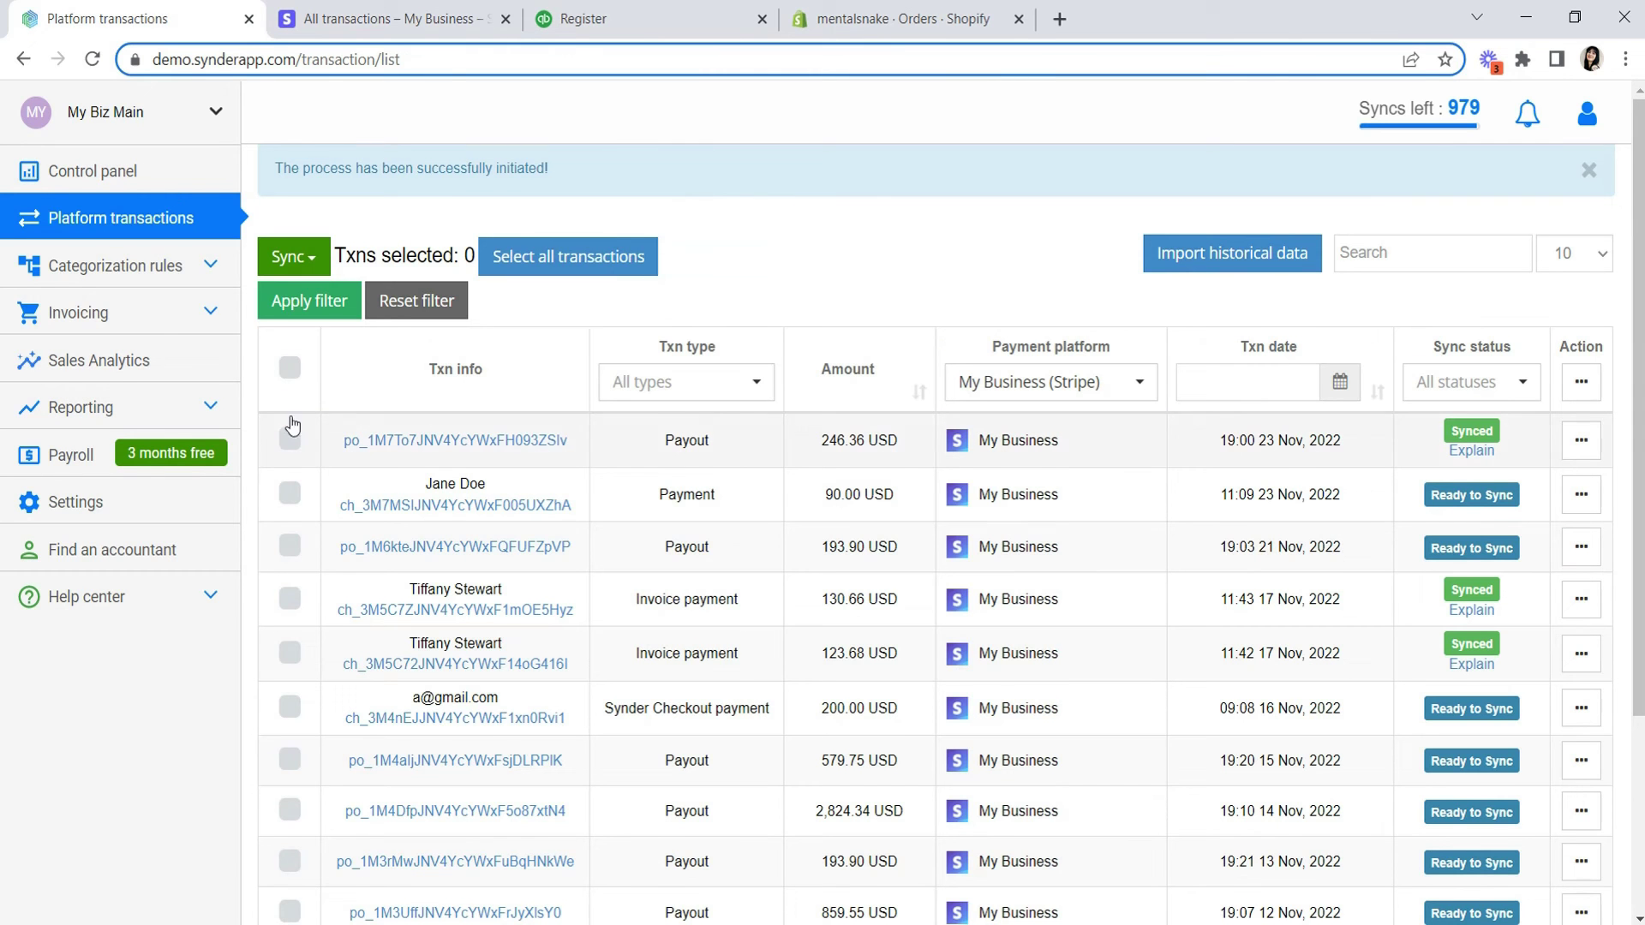
click(290, 368)
click(688, 272)
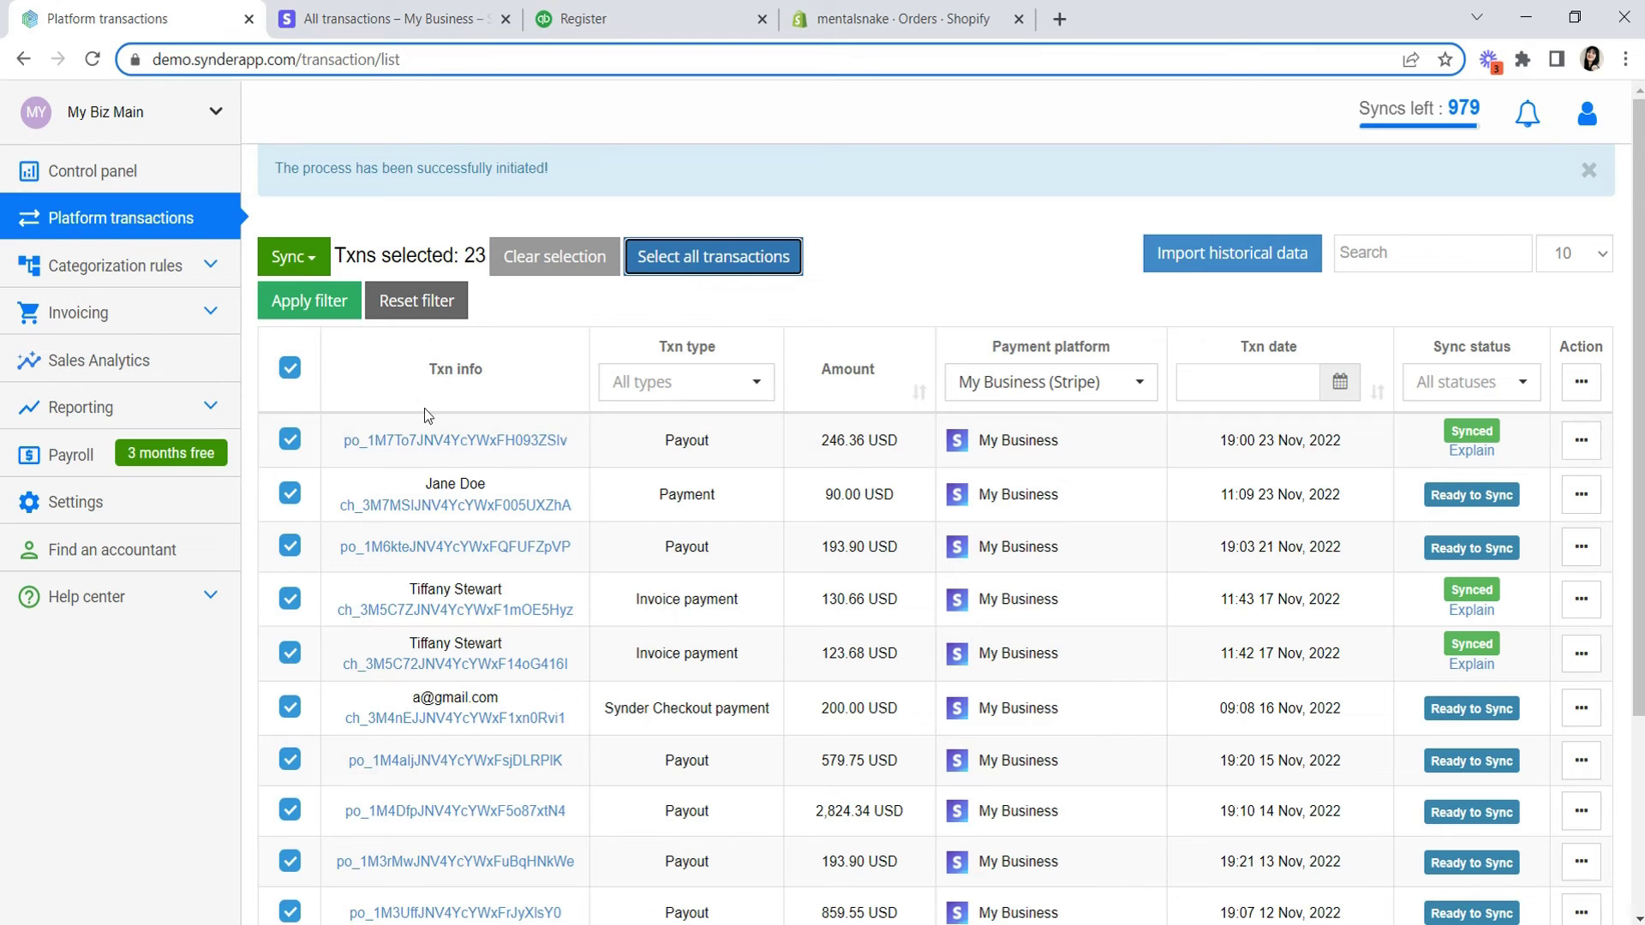
click(290, 439)
click(290, 599)
click(289, 655)
scroll(611, 615, down, 2)
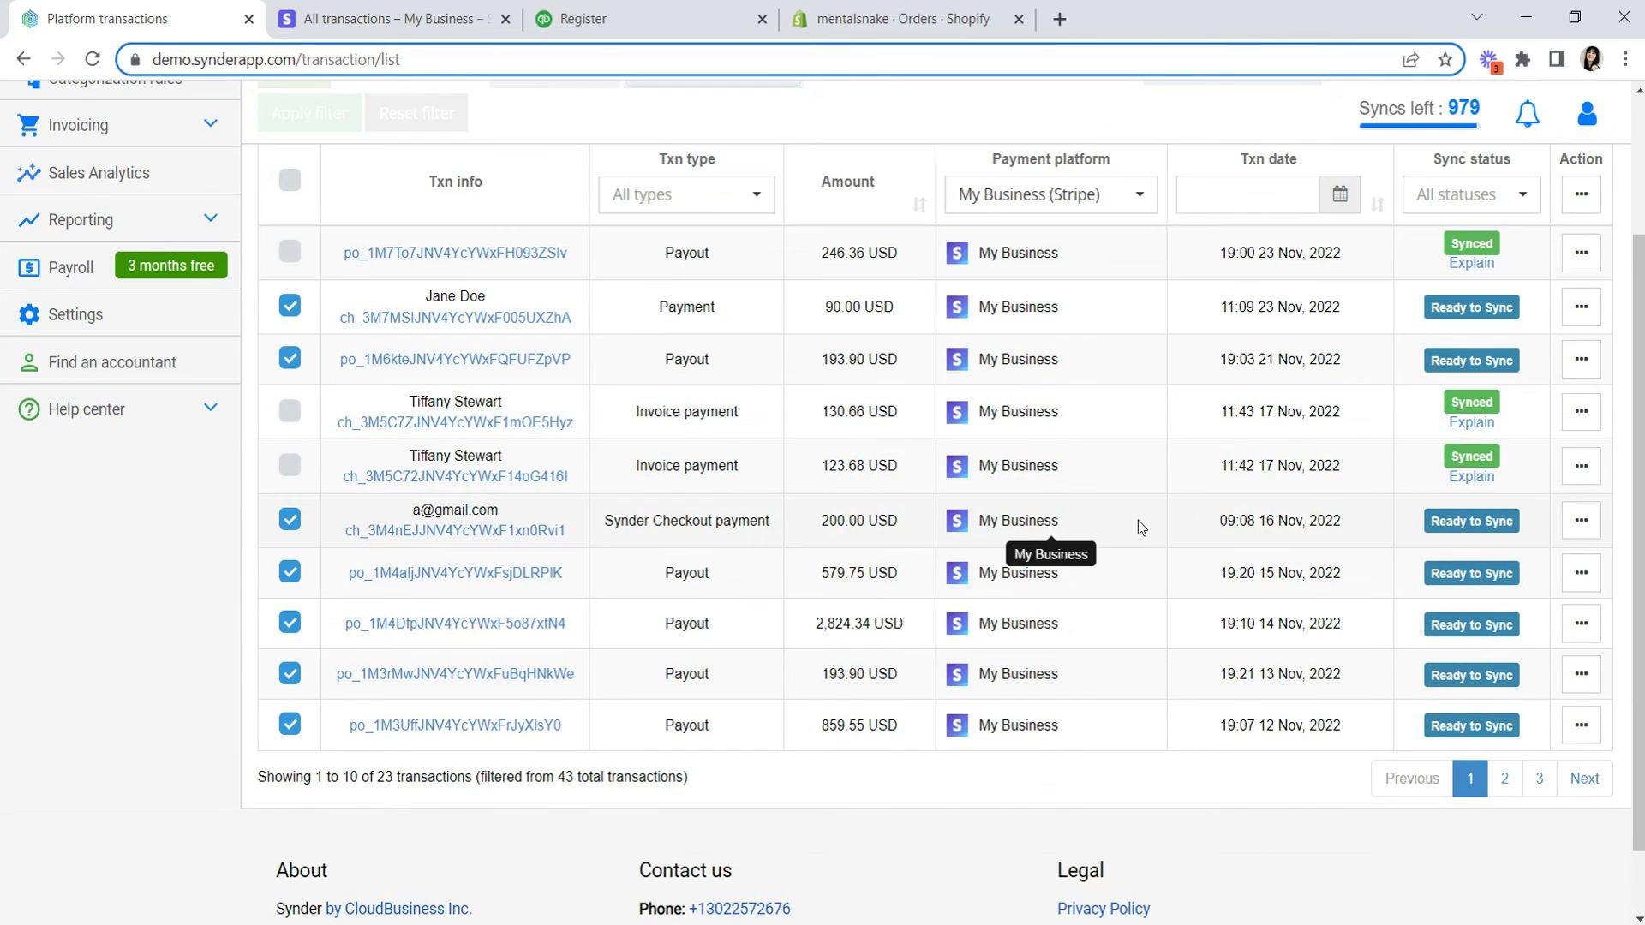
scroll(1138, 521, up, 2)
Step: Sync the 20 selected Stripe transactions to QuickBooks Online
click(294, 257)
click(329, 300)
click(815, 373)
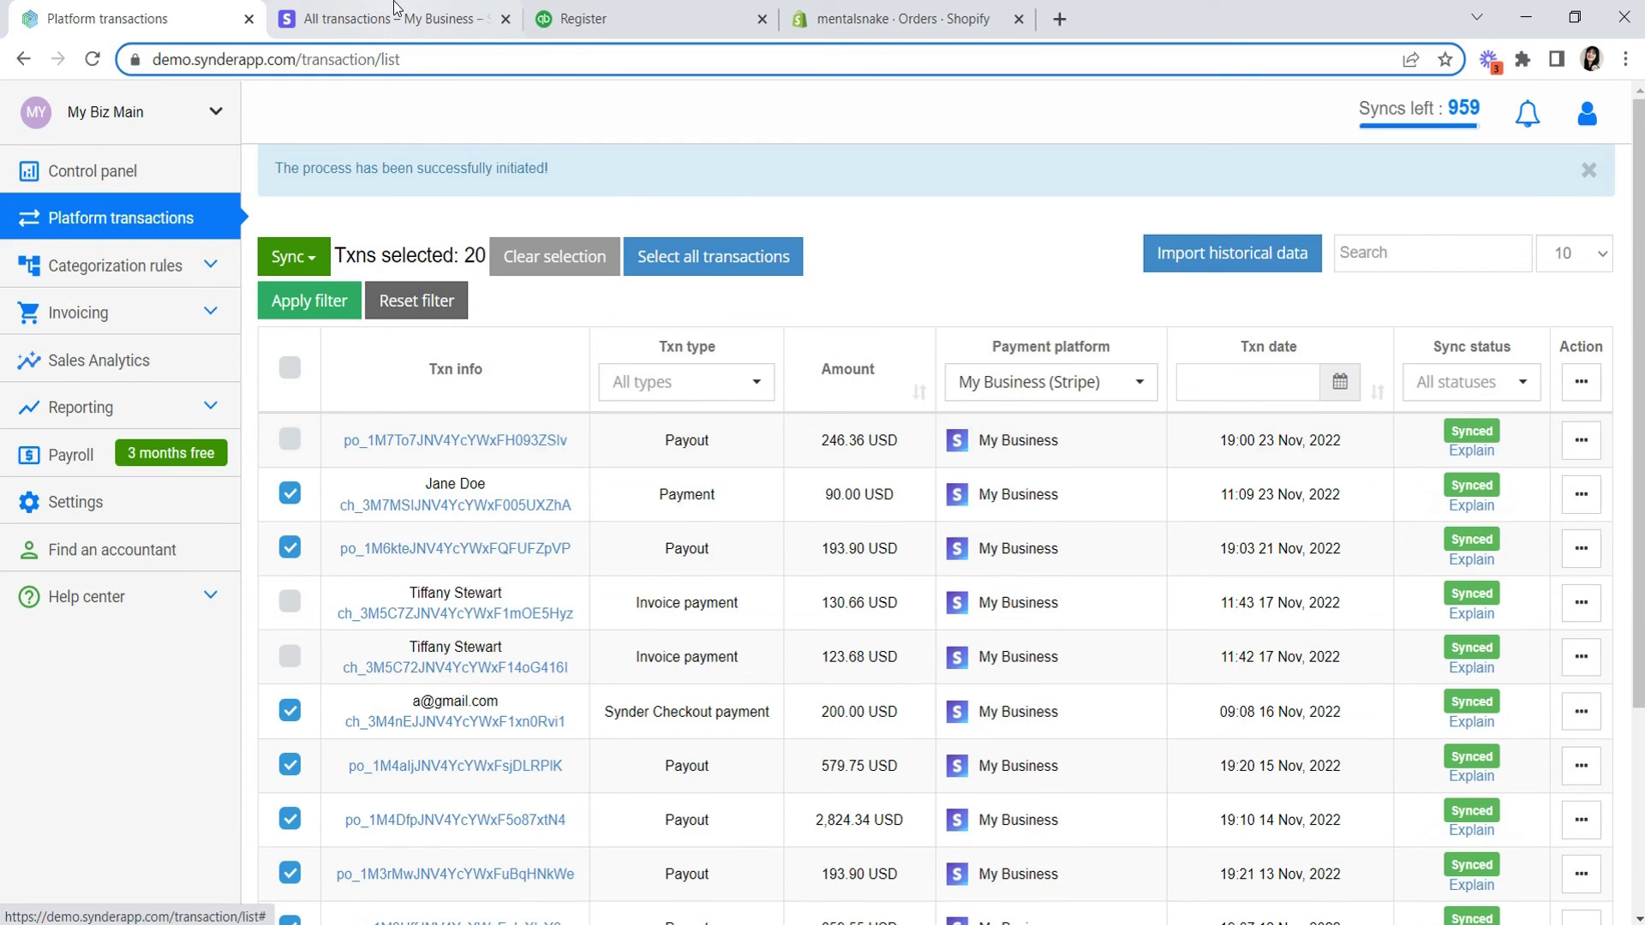
click(583, 18)
Step: Match the Stripe deposits of 11/15 $579.75, 11/14 $2,824.34, 11/13 $193.90 and 11/12 $859.55
click(99, 301)
scroll(719, 367, down, 5)
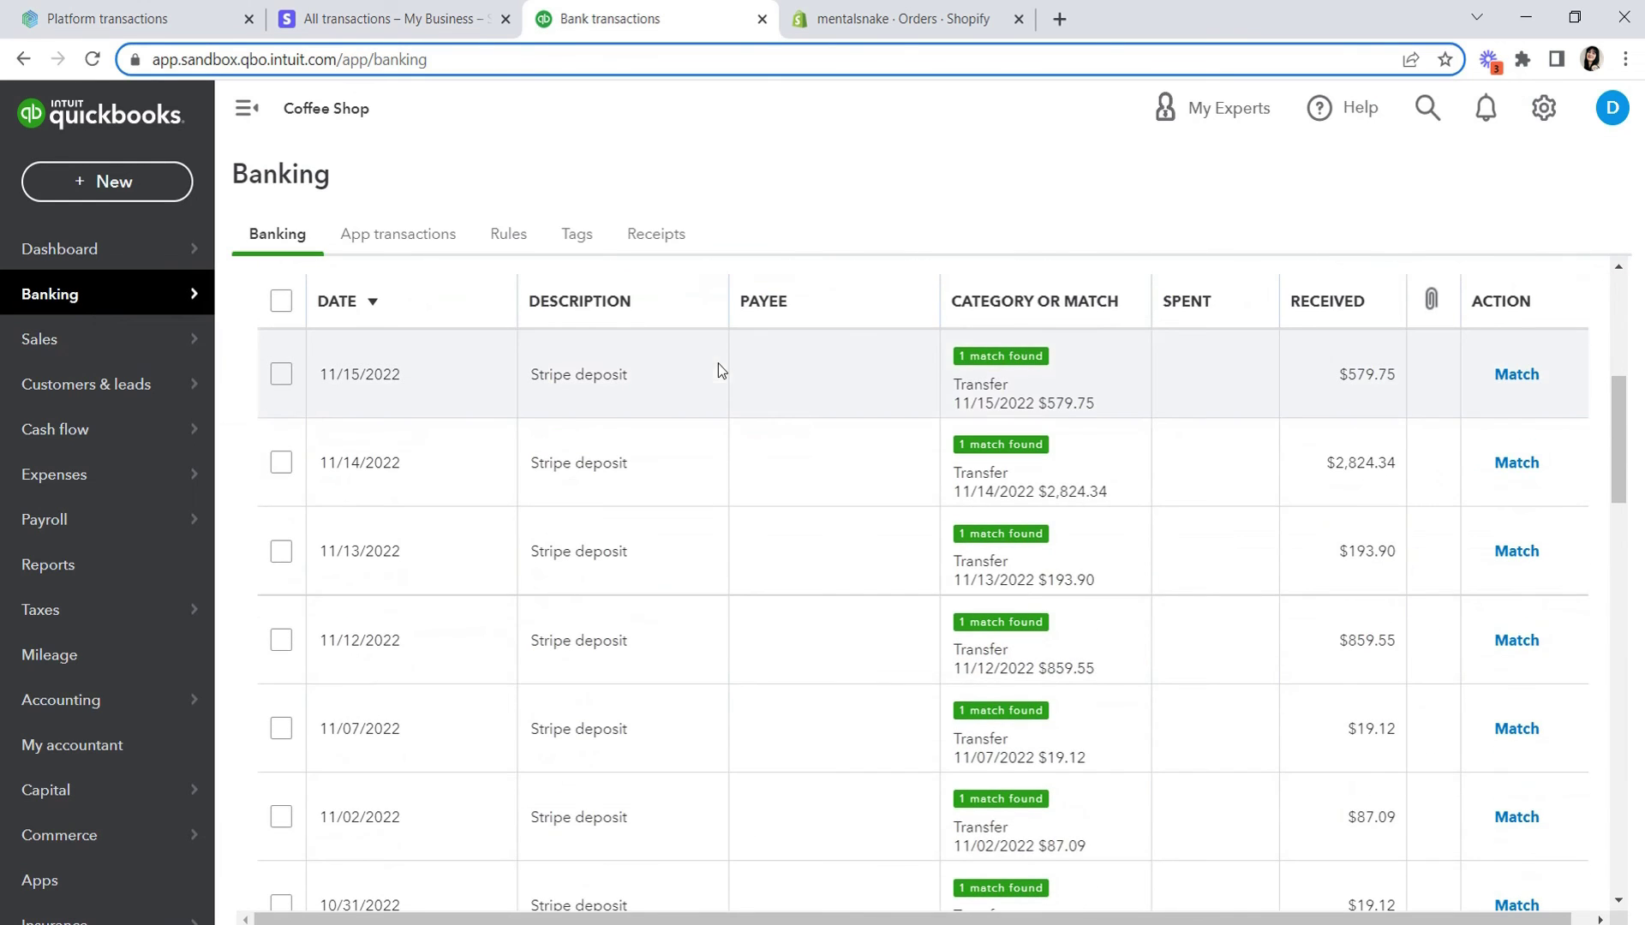
click(1516, 373)
click(1525, 381)
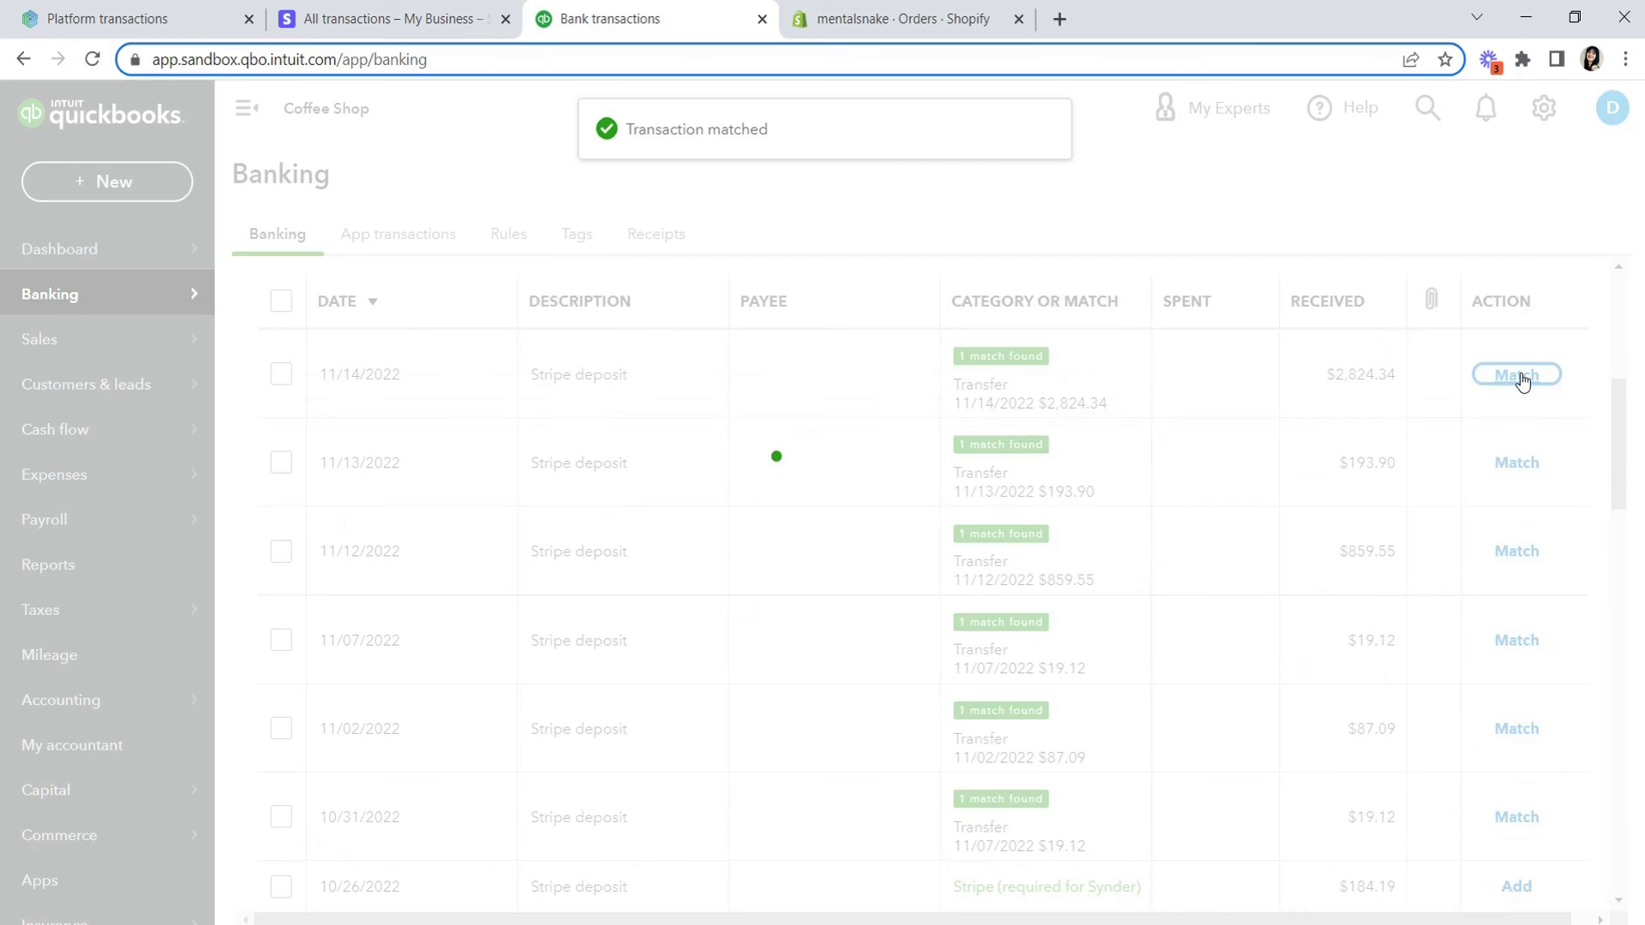
click(1518, 374)
click(1516, 377)
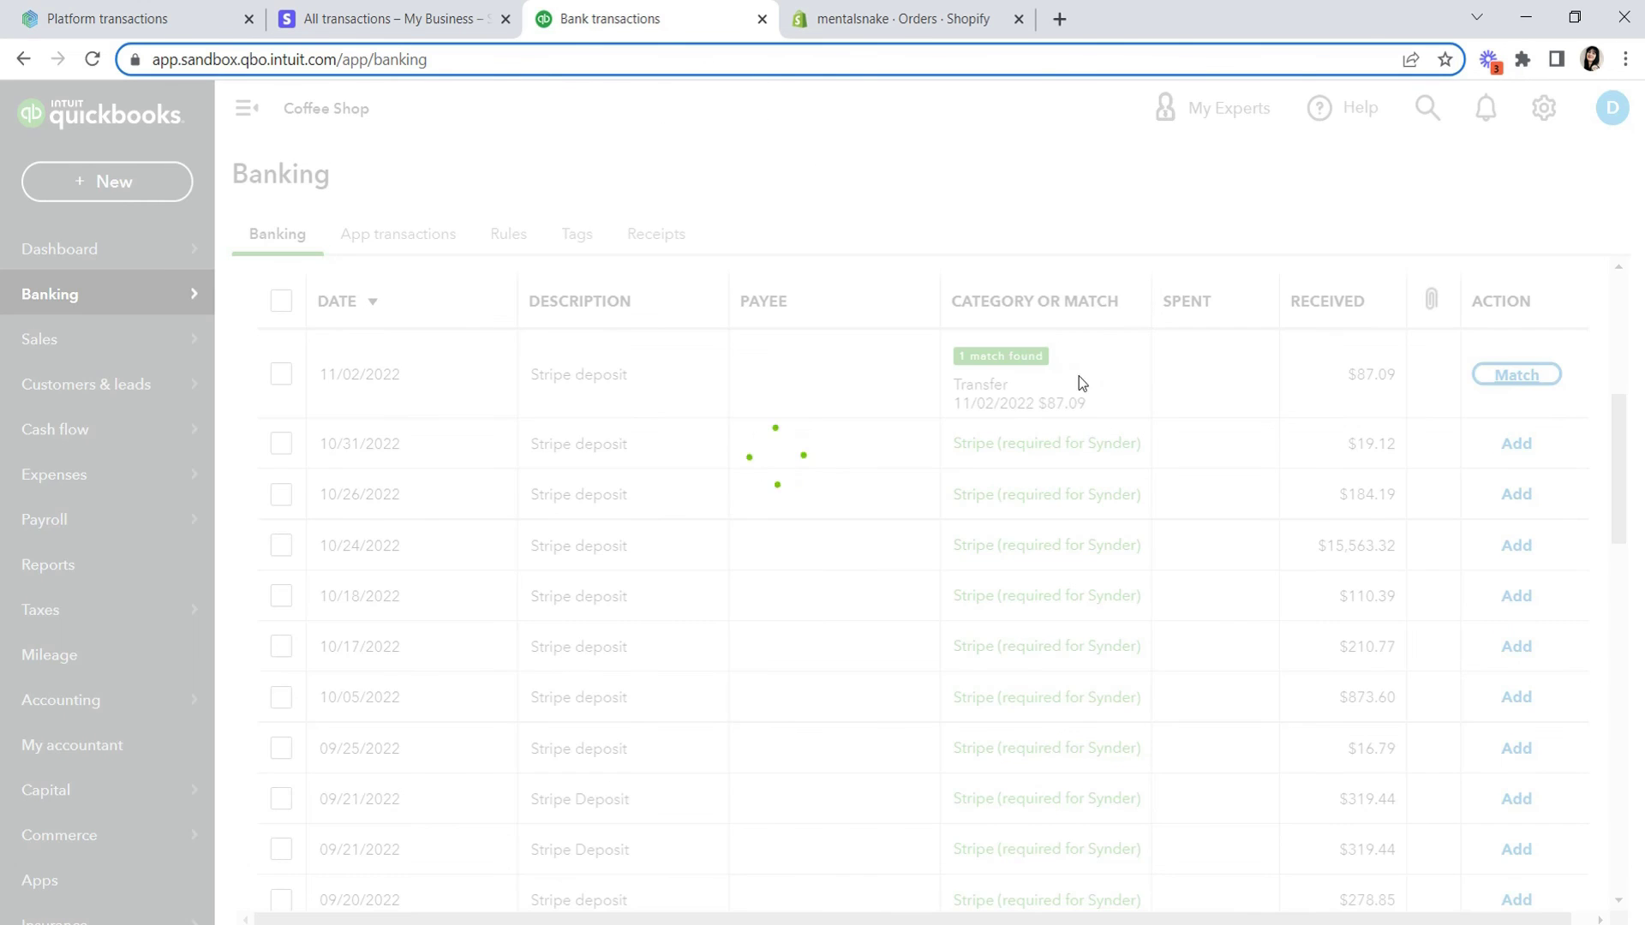
Step: Check the chart of accounts: Stripe at 0.00 and Checking at 16,622.44
mouse_move(93, 713)
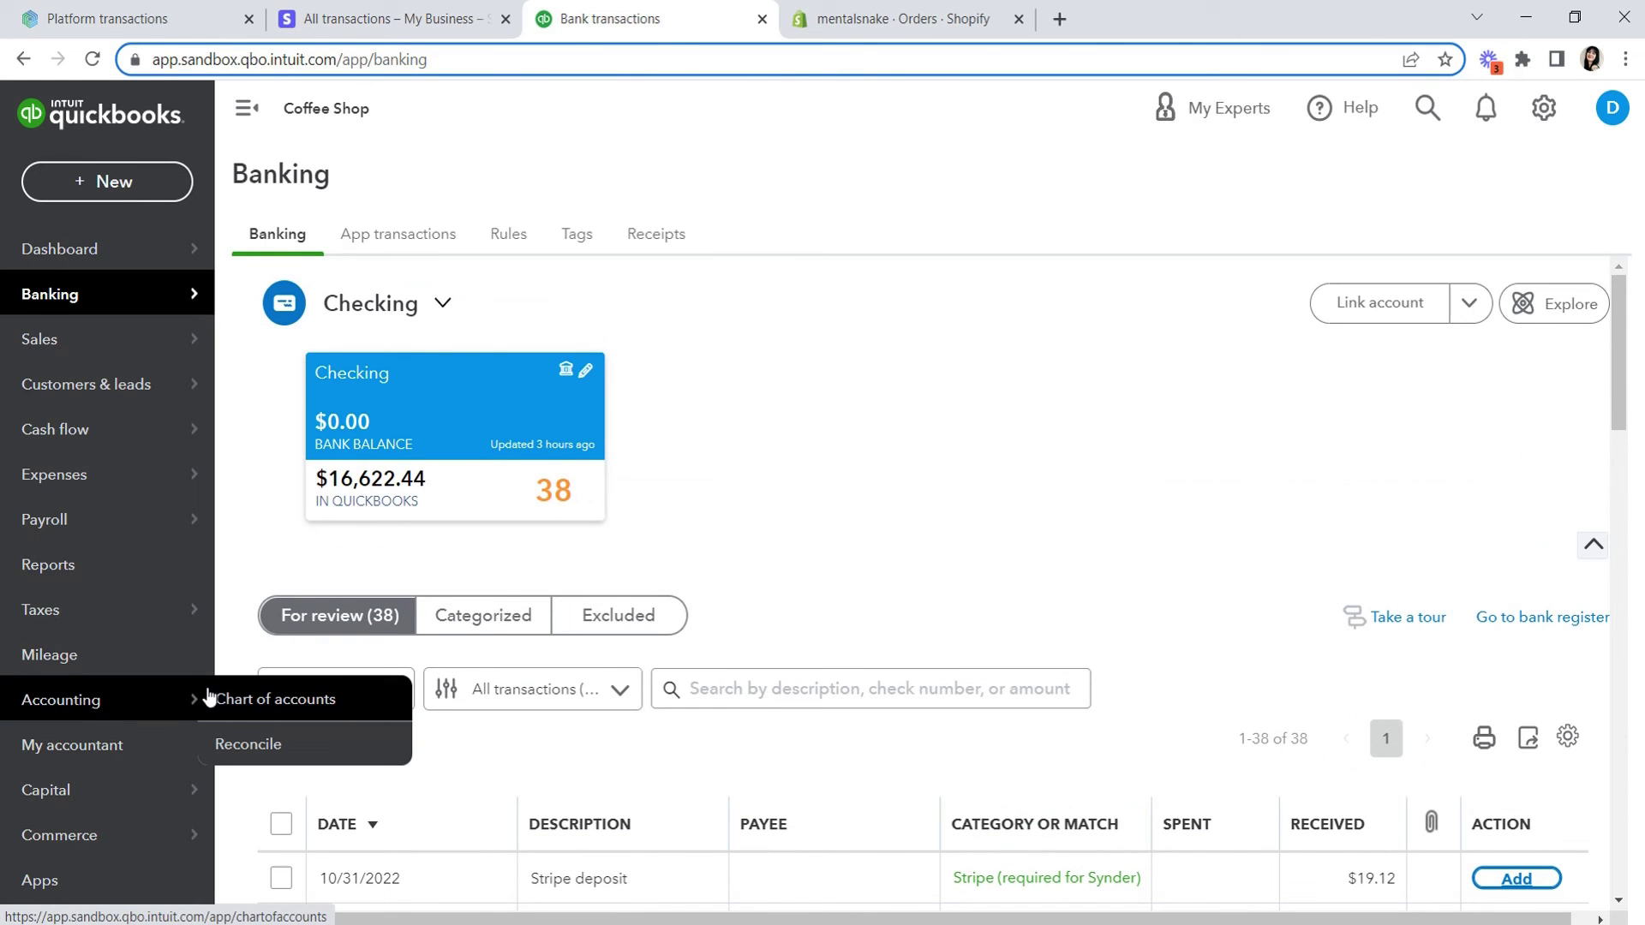
click(242, 702)
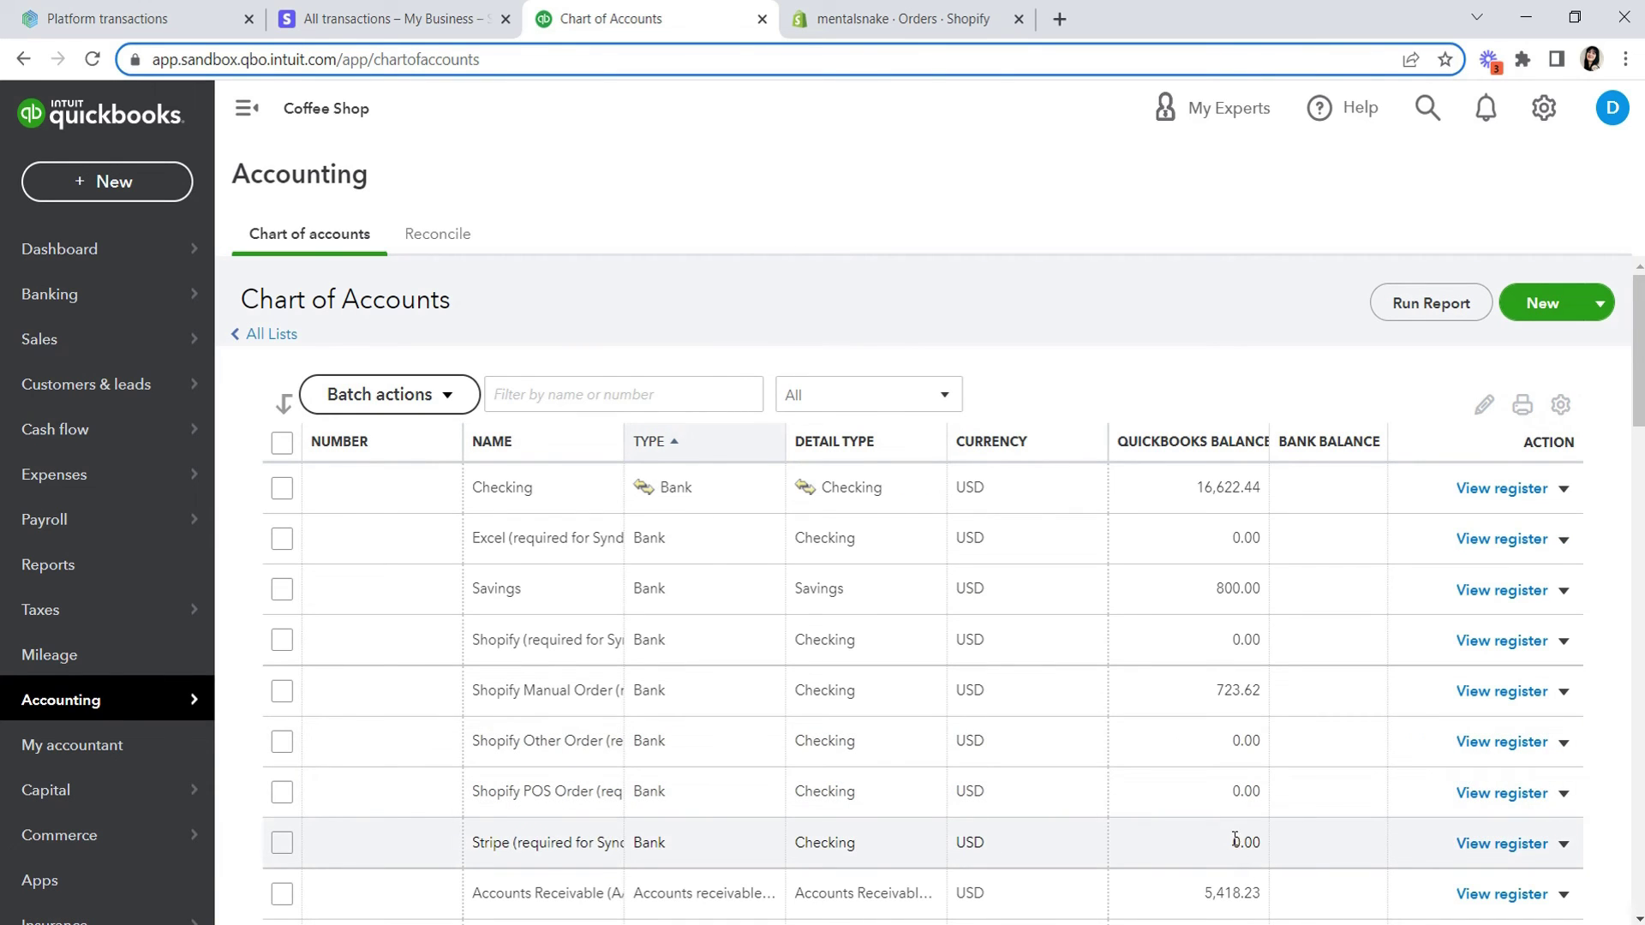
drag(1233, 844, 1293, 848)
drag(1196, 487, 1298, 490)
click(1107, 246)
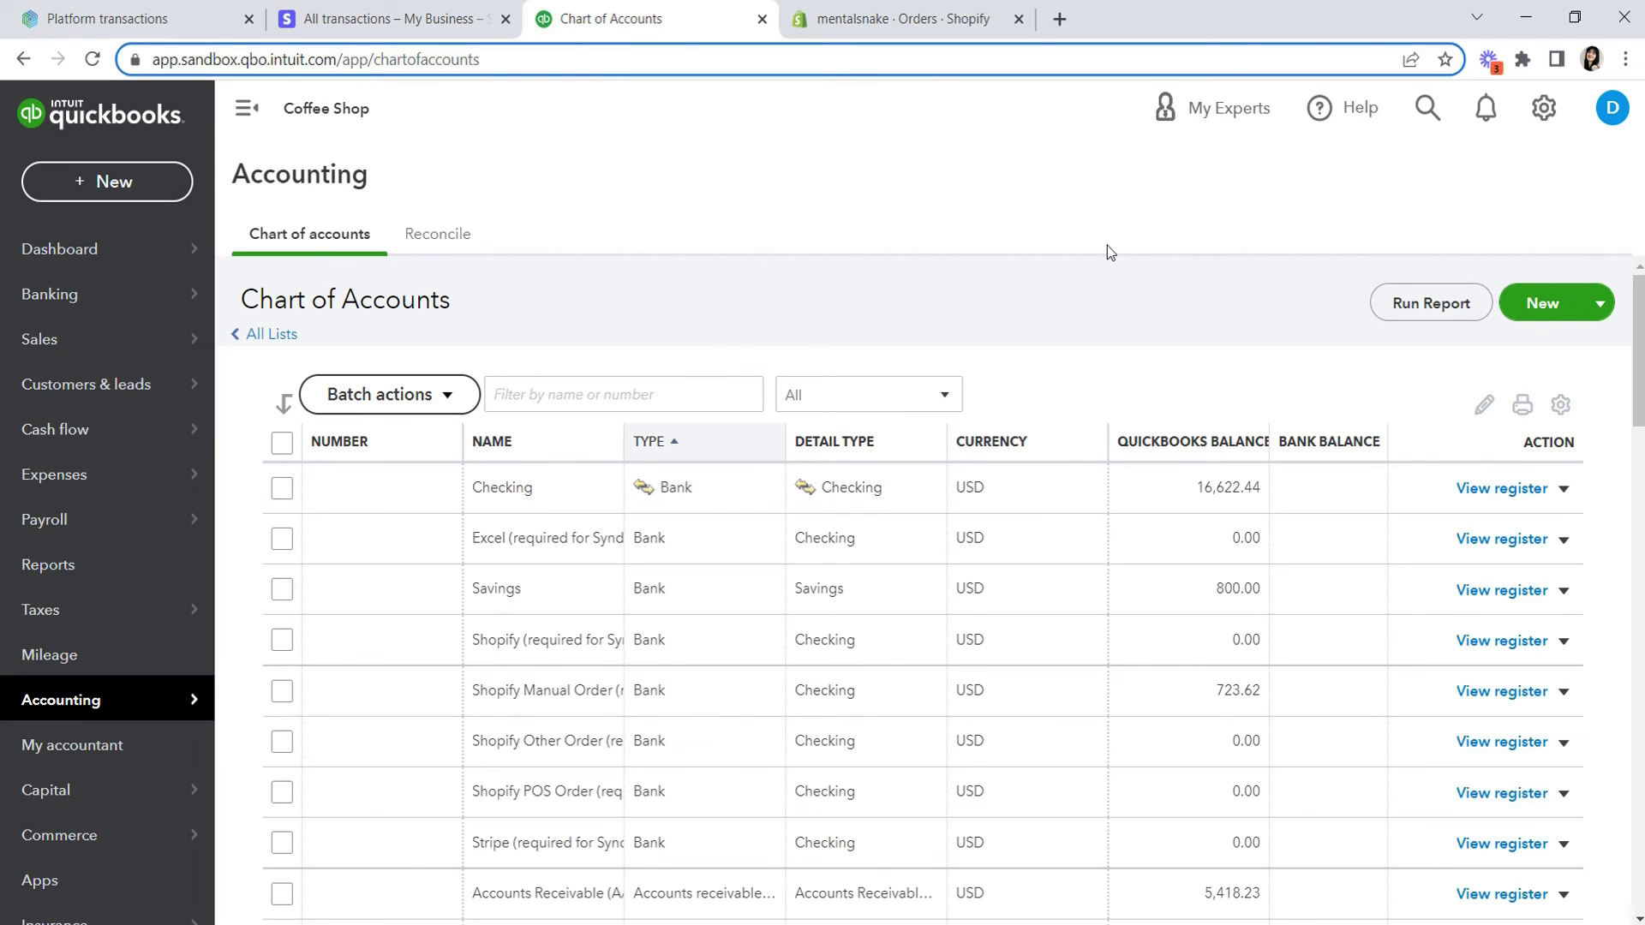
click(133, 8)
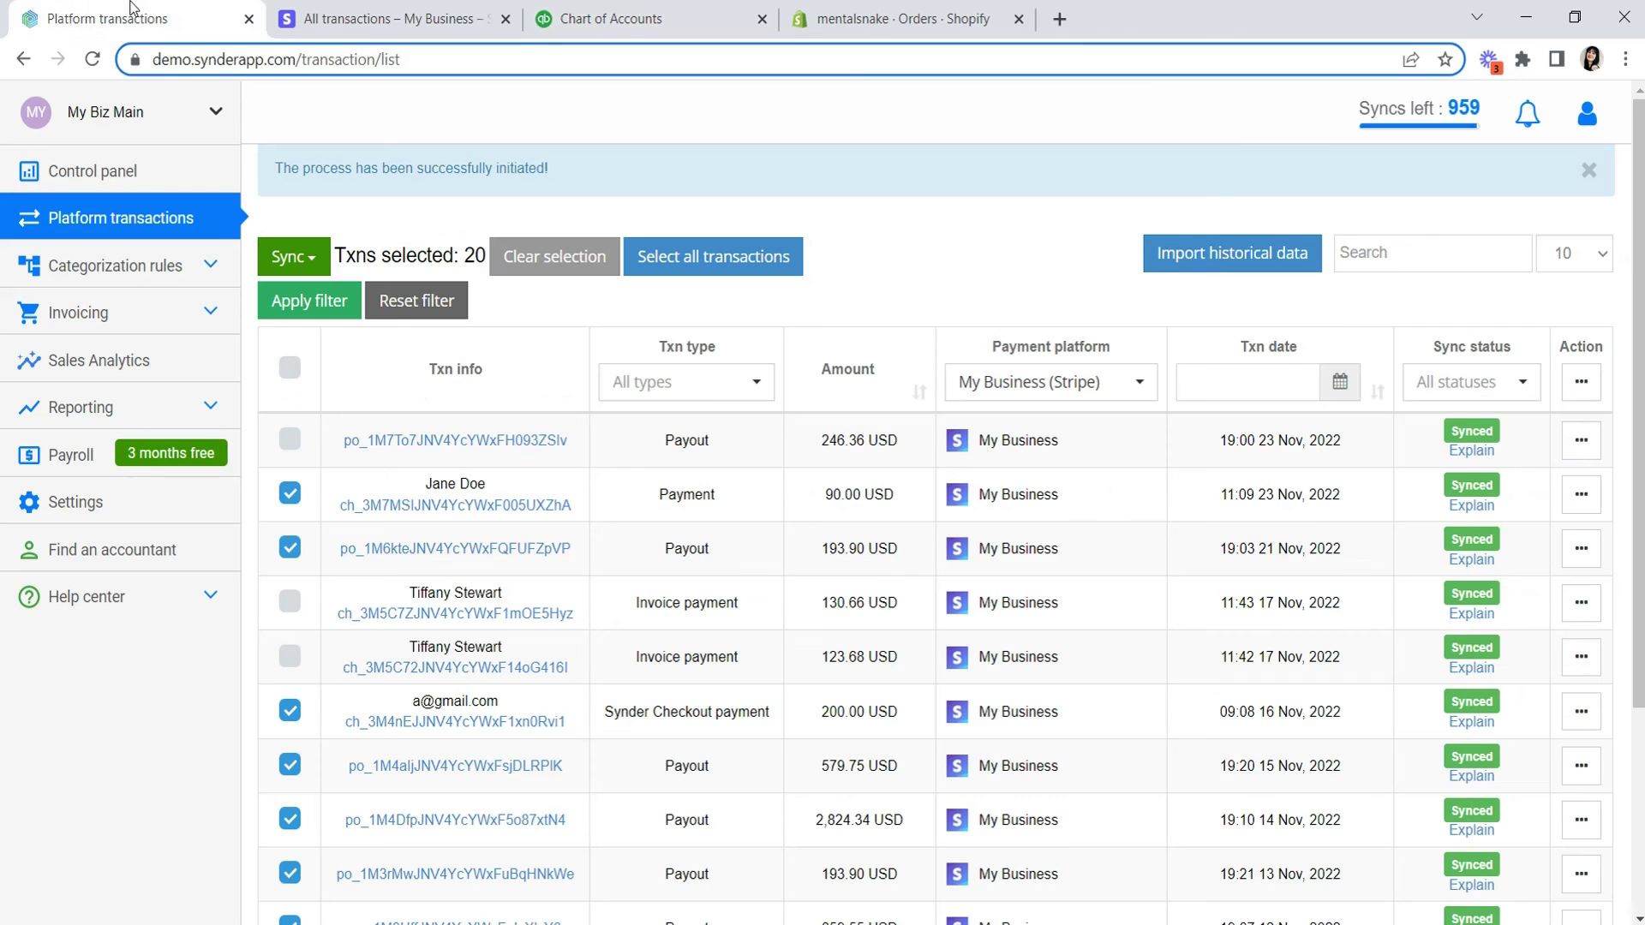
Step: Clear the selection above the Platform transactions table so no rows are checked
click(535, 261)
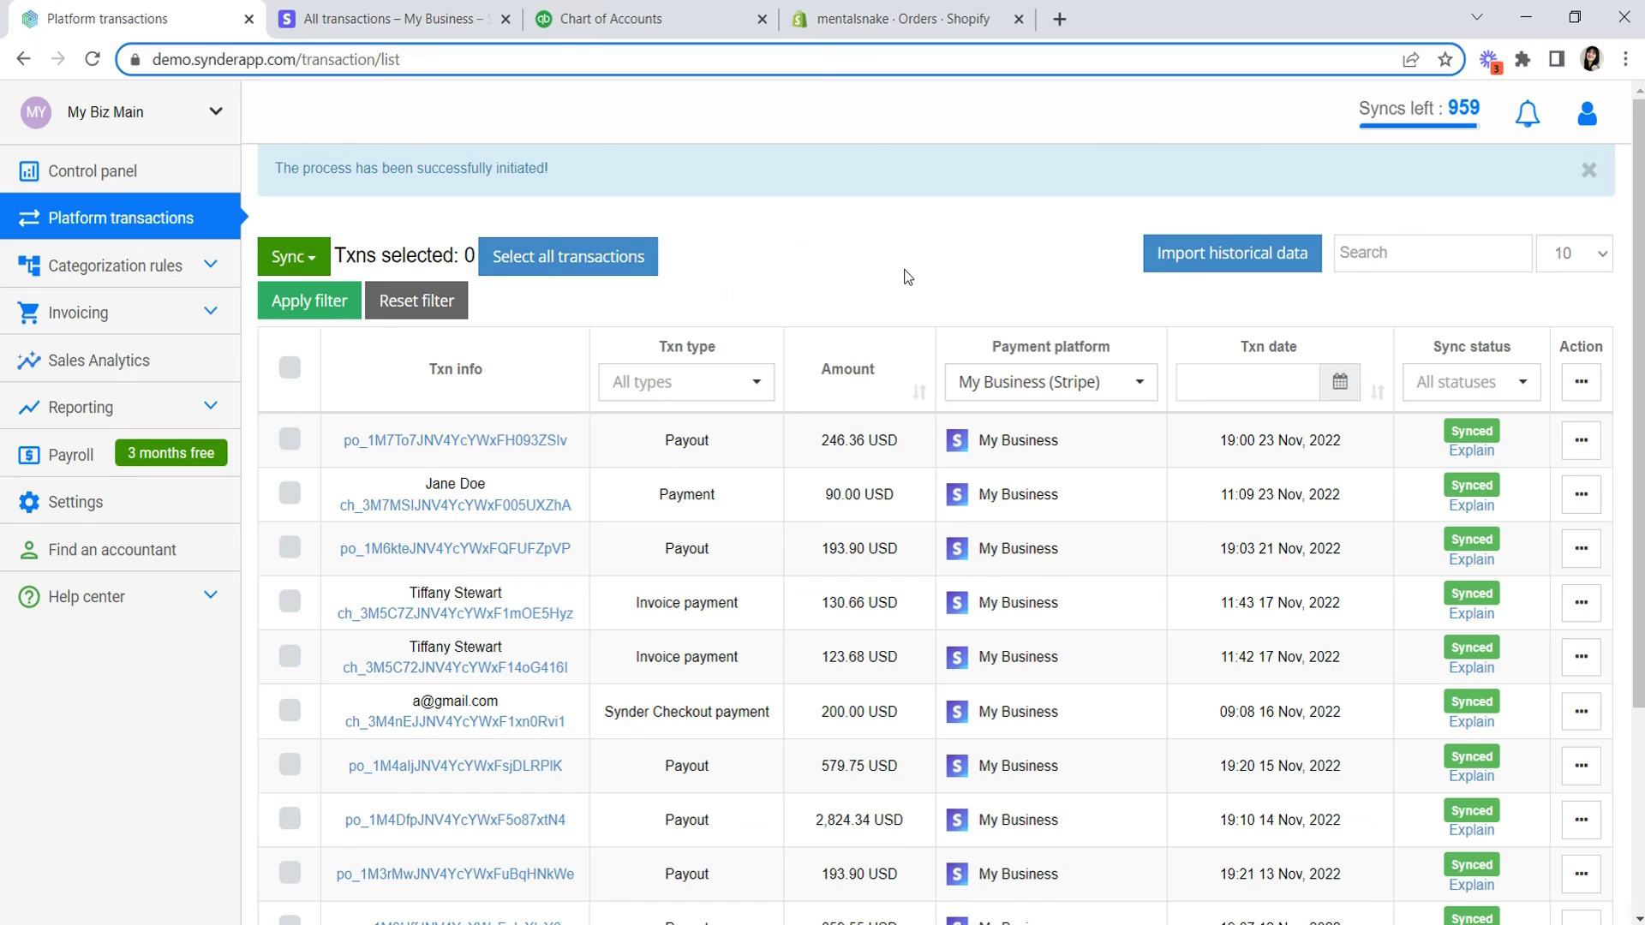